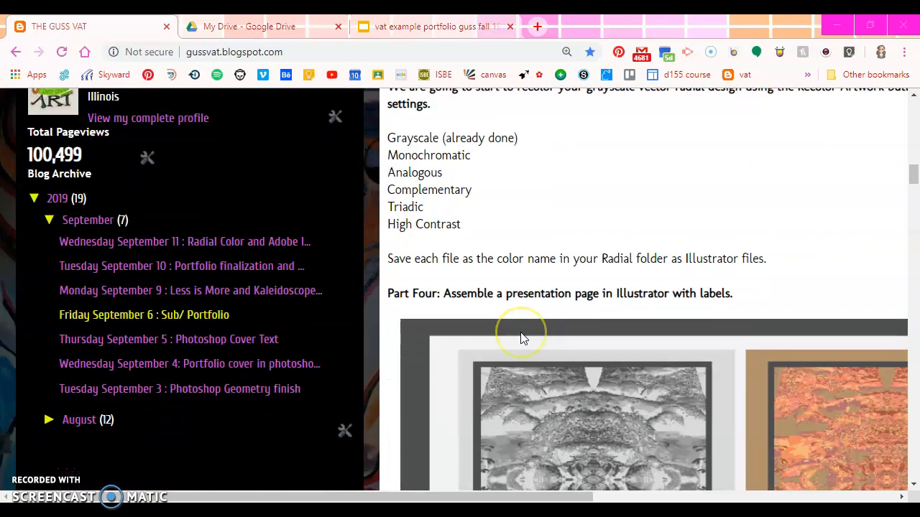
# View the enlarged example presentation page of labelled color variations on the blog and switch to Illustrator.
pyautogui.click(520, 332)
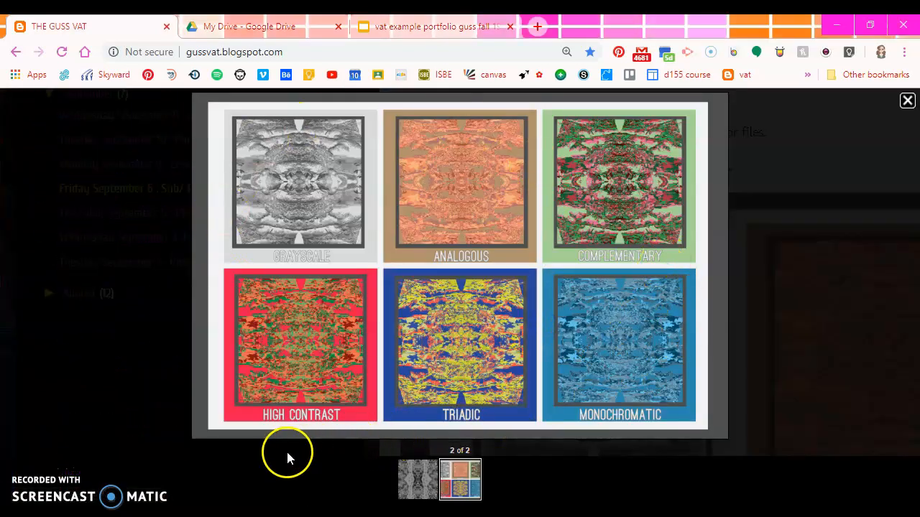
pyautogui.click(199, 510)
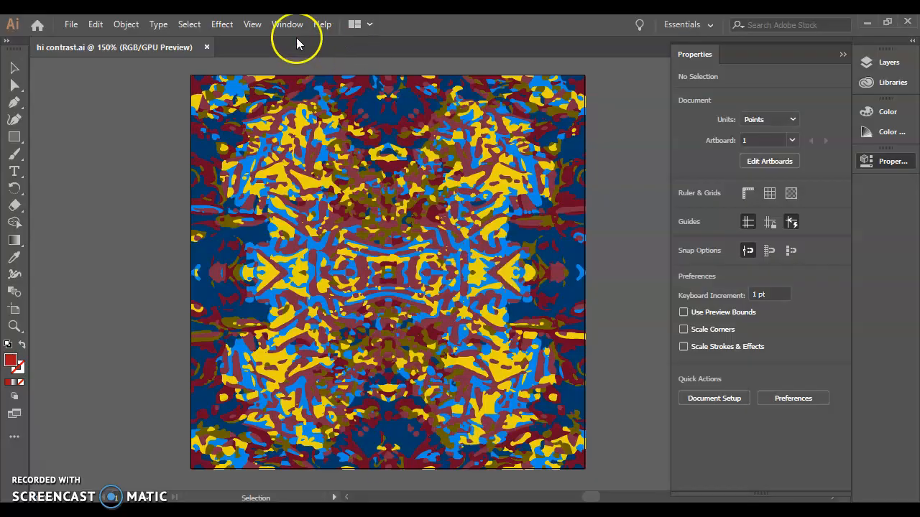
# Start a new print document and name it "Radial Final page".
pyautogui.click(72, 25)
pyautogui.click(77, 45)
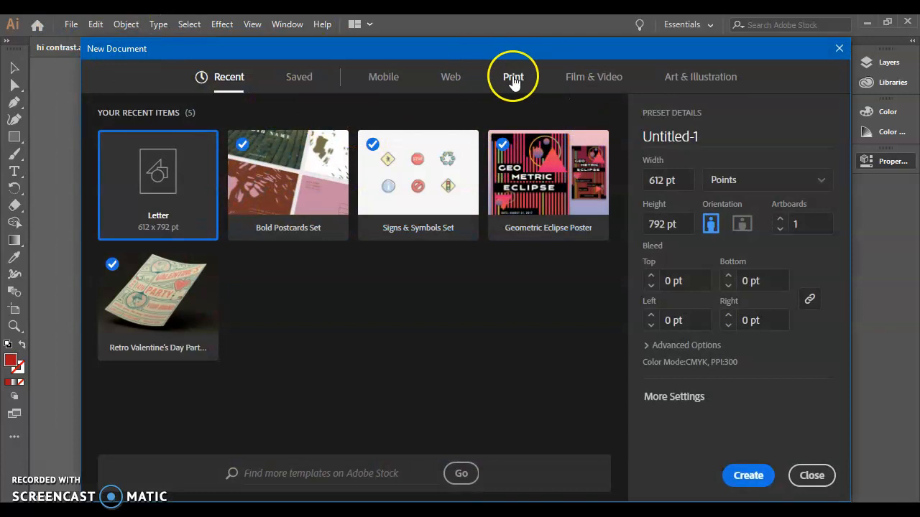
pyautogui.click(513, 76)
pyautogui.click(705, 138)
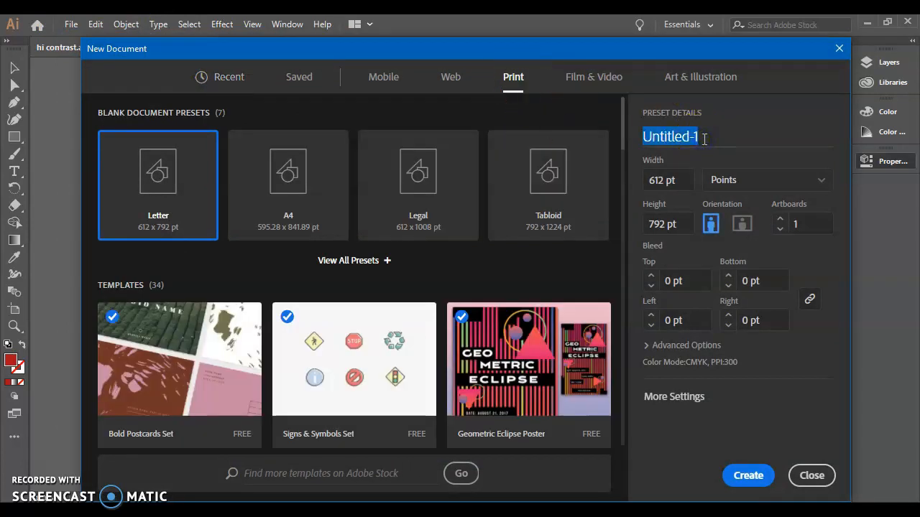
pyautogui.write('Radial Final page')
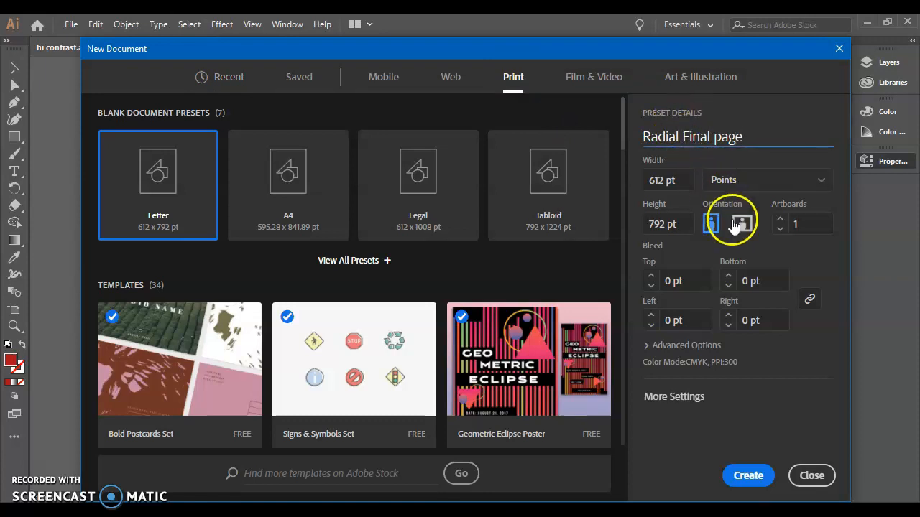
# Create the document in inches at 17 in wide by 11 in high and collapse the document properties.
pyautogui.click(744, 183)
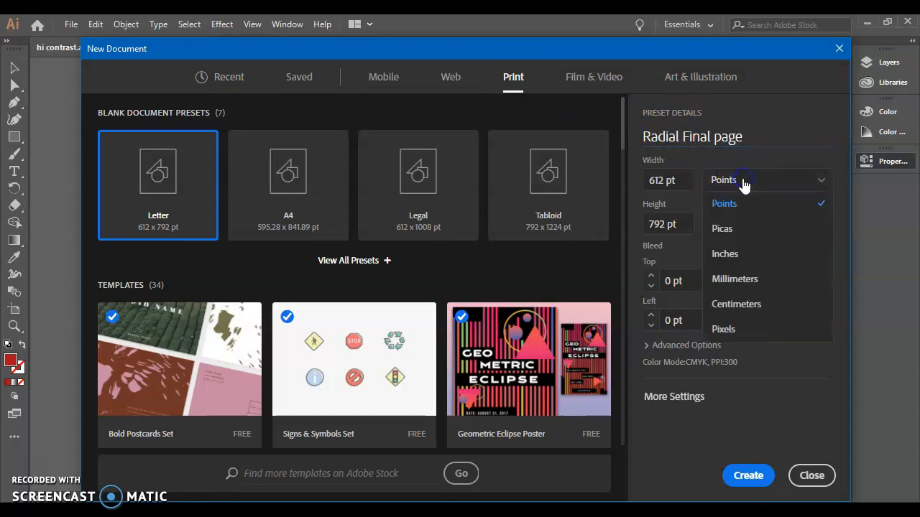
pyautogui.click(725, 254)
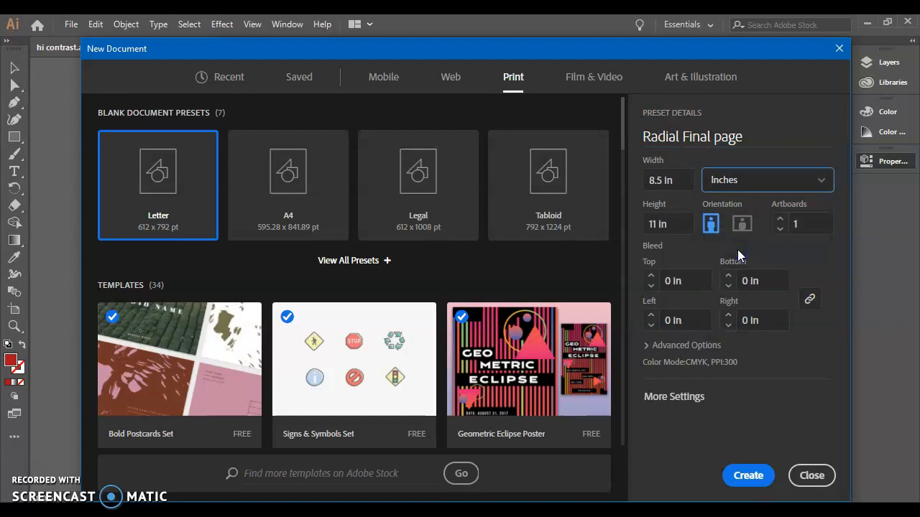
pyautogui.moveTo(683, 182); pyautogui.dragTo(627, 181)
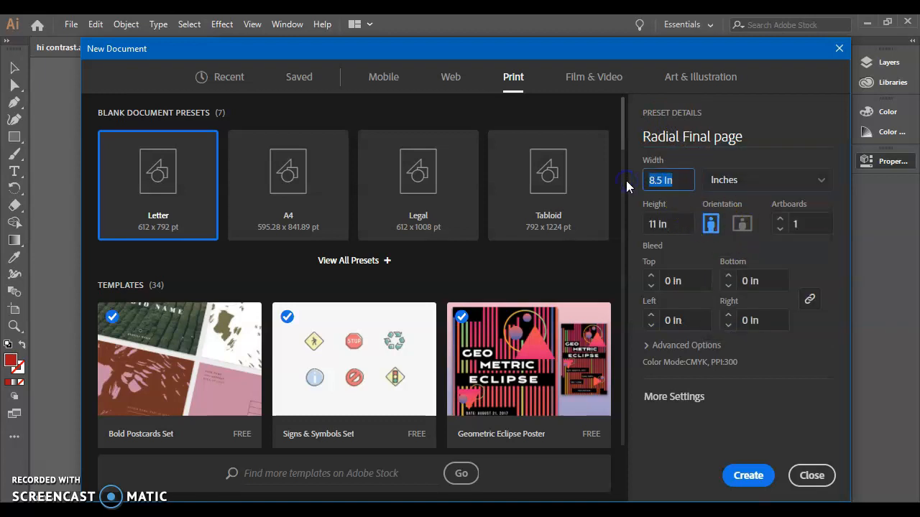
pyautogui.moveTo(672, 224); pyautogui.dragTo(616, 221)
pyautogui.write('11')
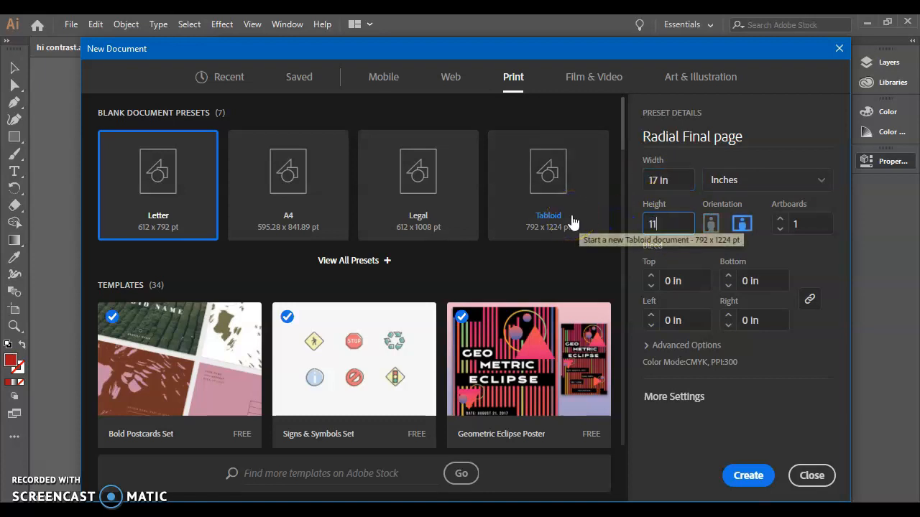
pyautogui.click(808, 253)
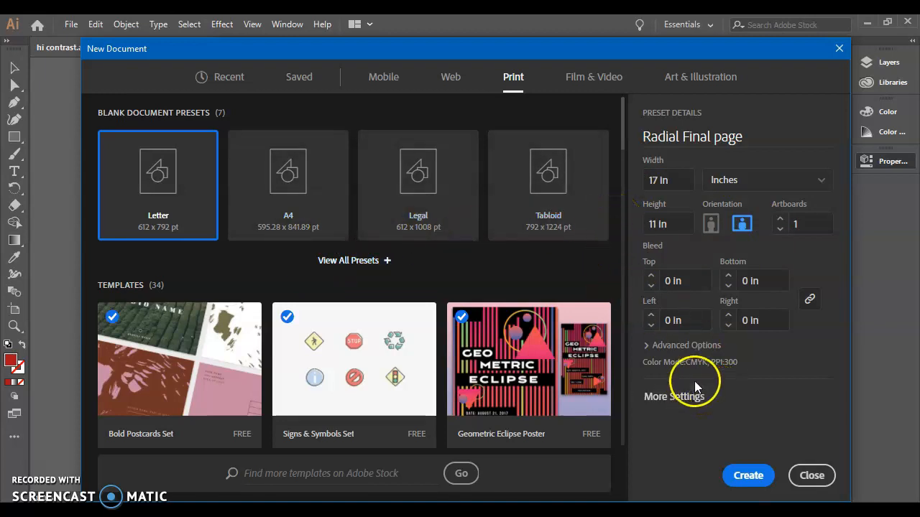
pyautogui.click(751, 480)
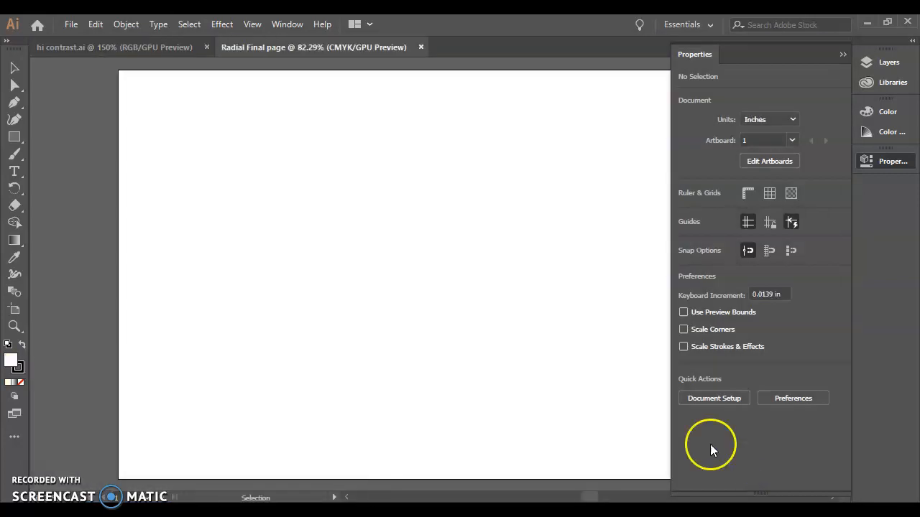
pyautogui.click(843, 54)
# Try placing the grayscale file at its default size in the page's upper-left area, and undo it.
pyautogui.click(71, 23)
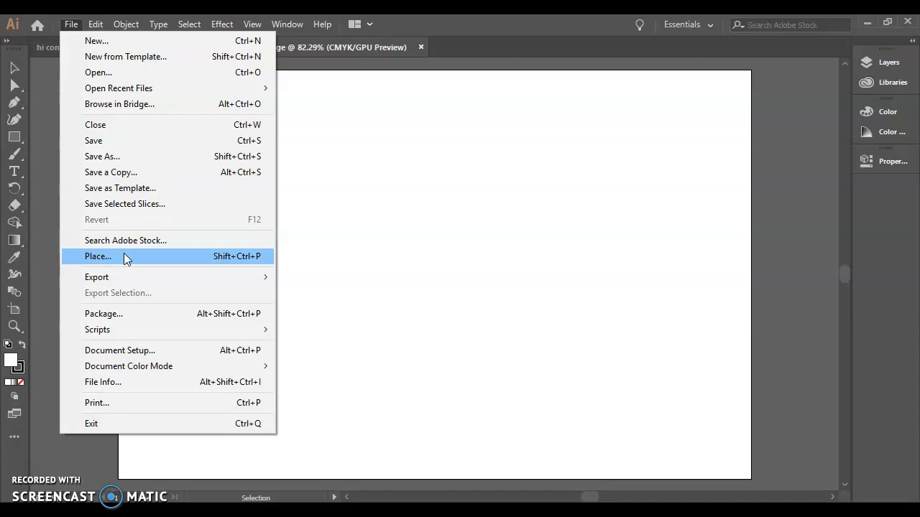
pyautogui.click(126, 257)
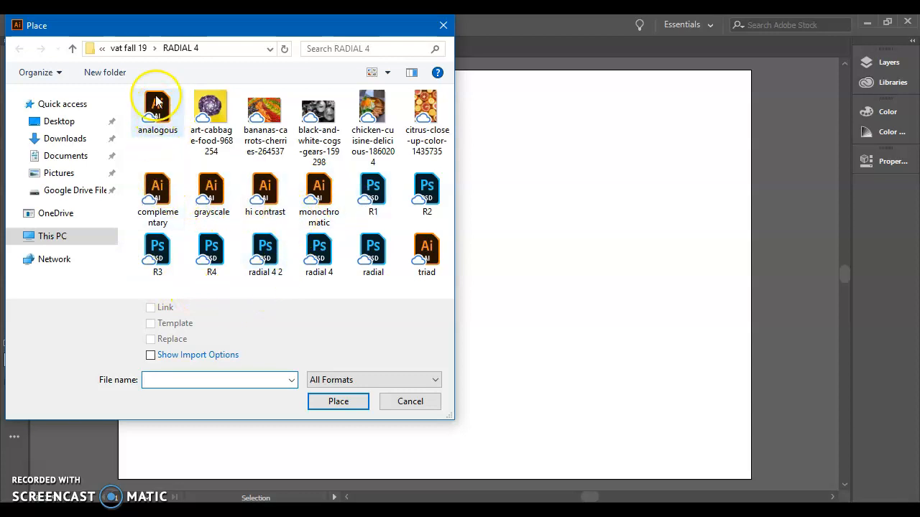
pyautogui.doubleClick(215, 198)
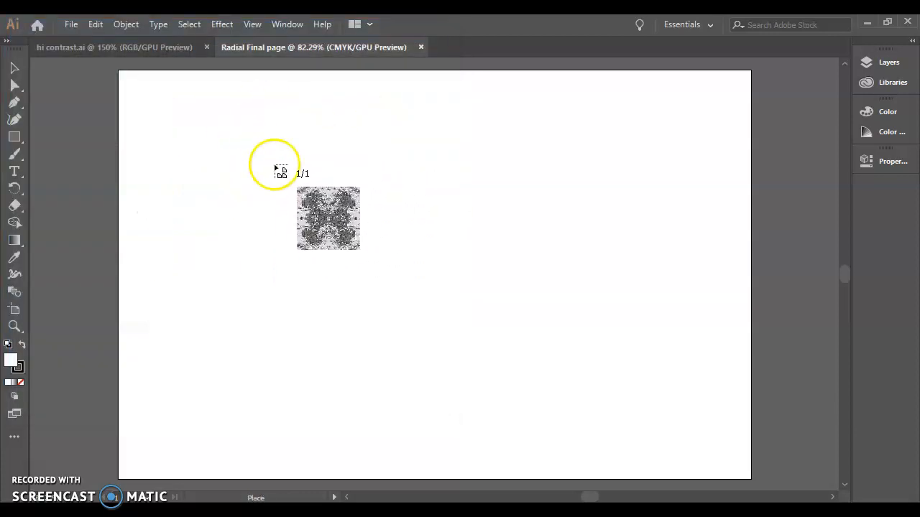
pyautogui.click(174, 108)
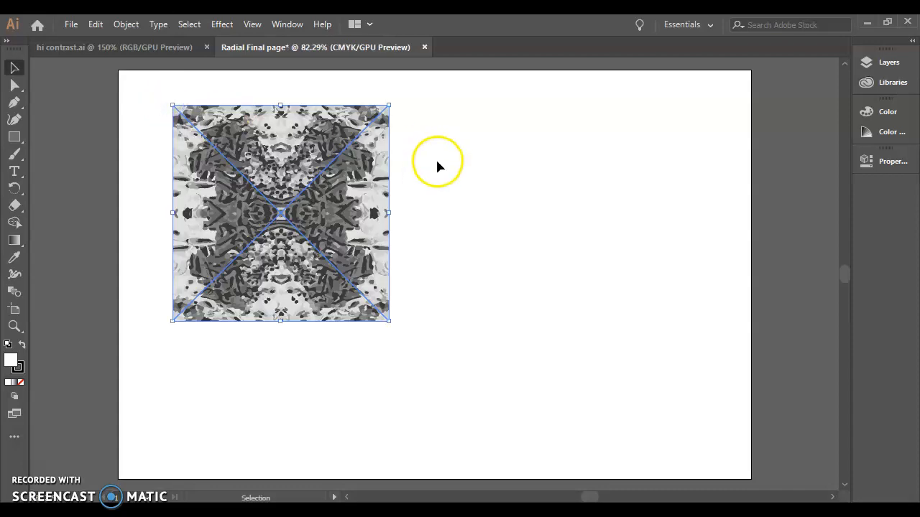
pyautogui.hotkey('ctrl', 'z')
# Place the grayscale file scaled down near the page's upper-left corner, leaving room for a row of three designs.
pyautogui.click(71, 24)
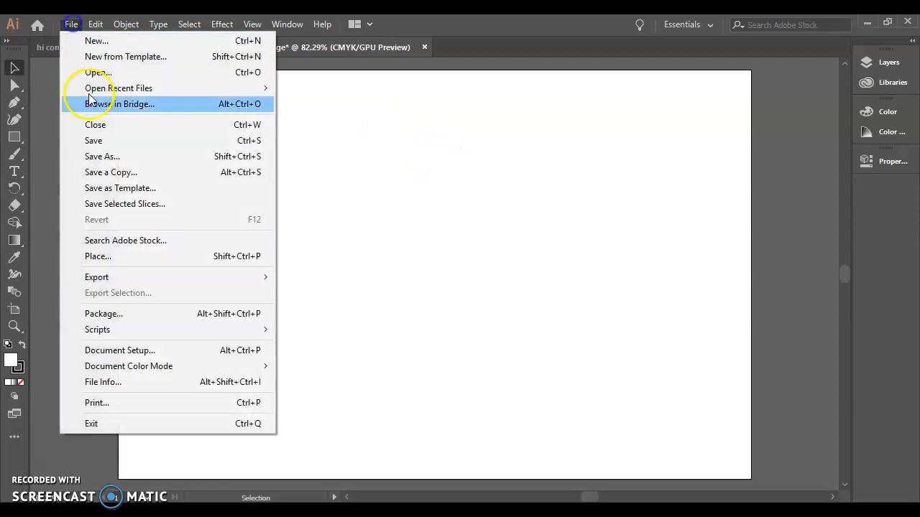
pyautogui.click(121, 252)
pyautogui.doubleClick(206, 186)
pyautogui.moveTo(142, 98); pyautogui.dragTo(306, 261)
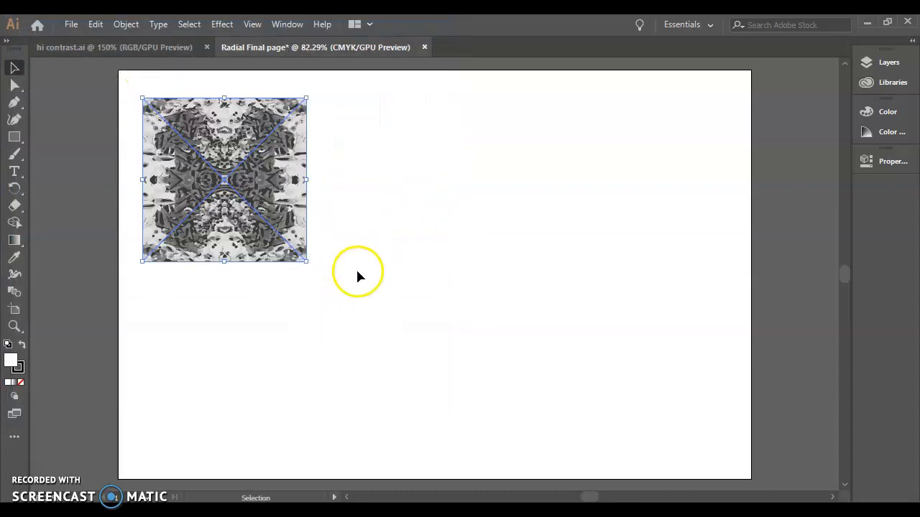
pyautogui.click(357, 204)
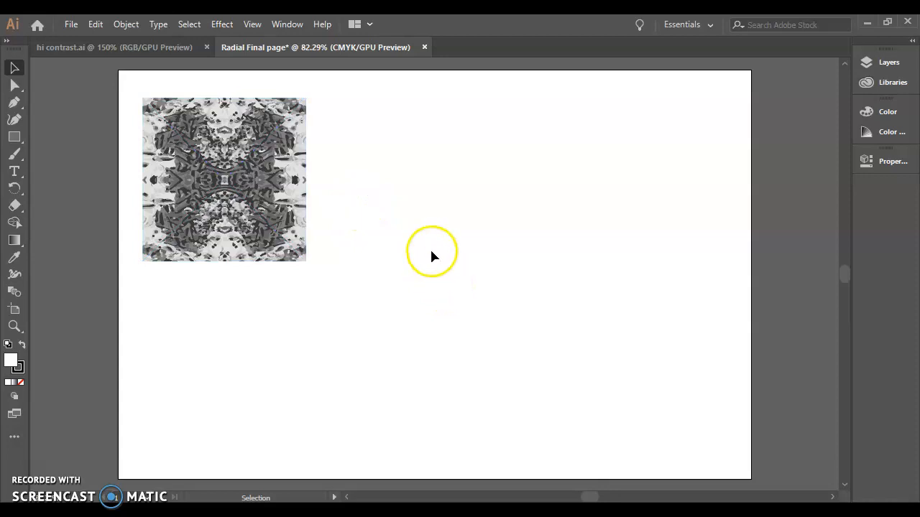
# Place the complementary file just right of the grayscale design, aligned with its top edge and matching its size.
pyautogui.click(71, 24)
pyautogui.click(125, 256)
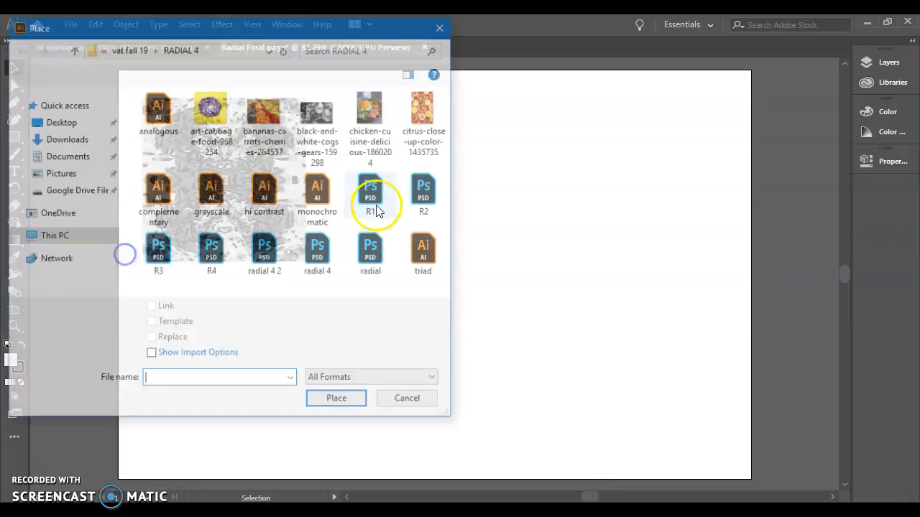
pyautogui.doubleClick(156, 229)
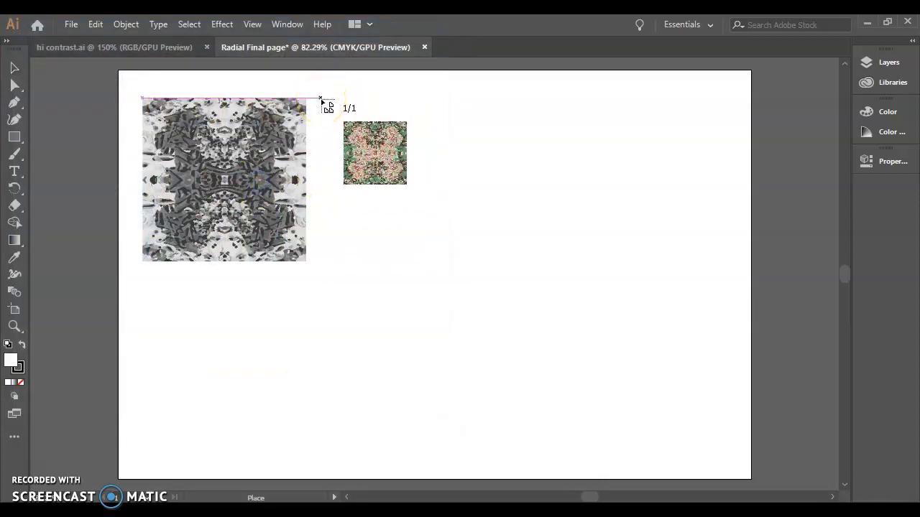
pyautogui.moveTo(321, 99); pyautogui.dragTo(481, 362)
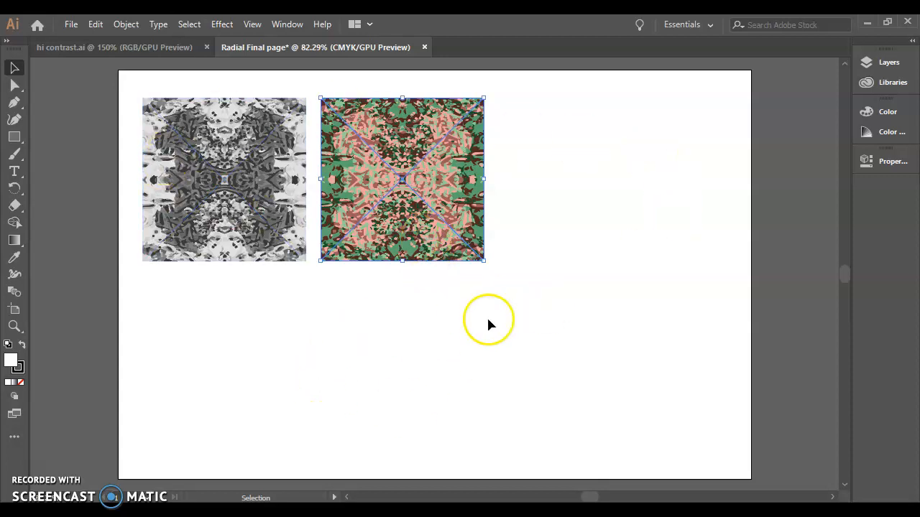
pyautogui.click(421, 281)
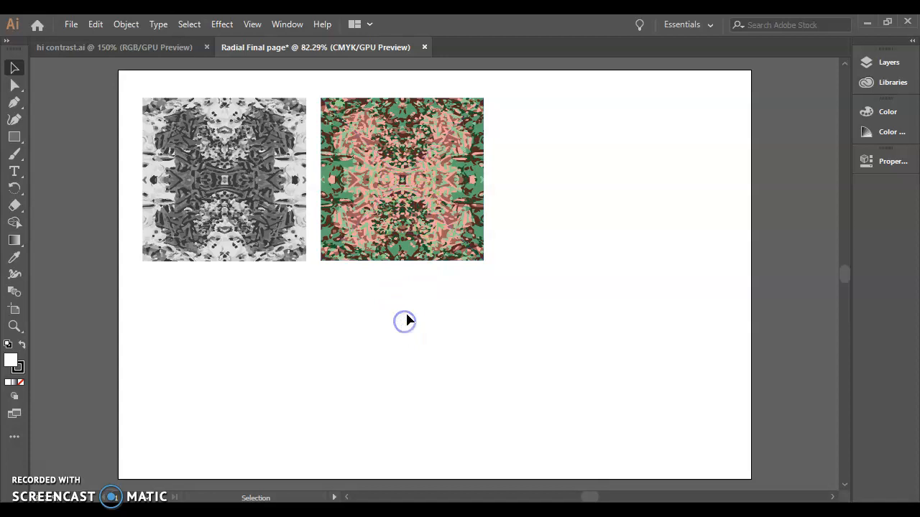
# Add a "Grayscale" text label, enlarge it proportionally to about 48 pt and center it beneath the grayscale design.
pyautogui.click(15, 172)
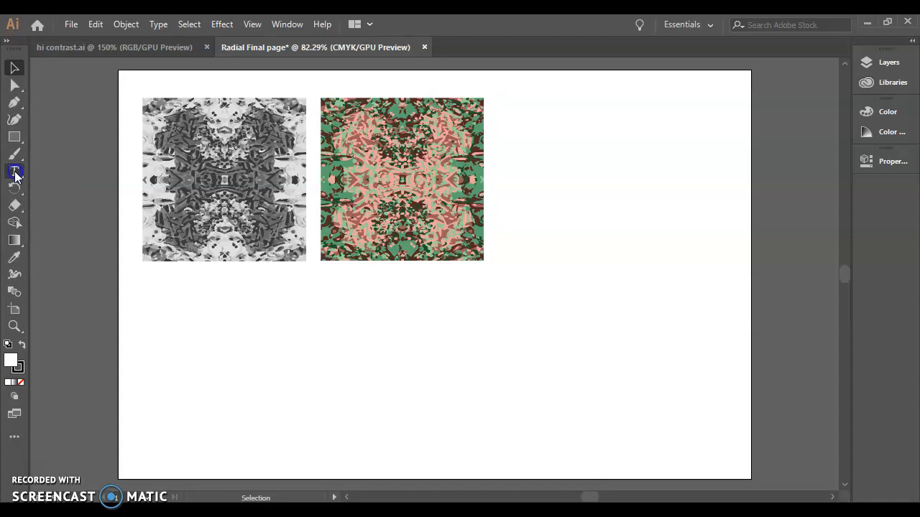
pyautogui.click(190, 284)
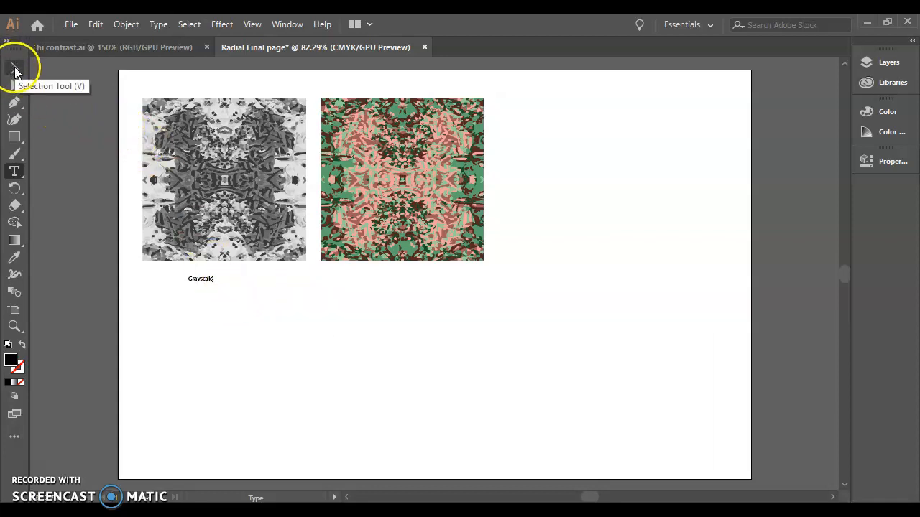
pyautogui.click(15, 70)
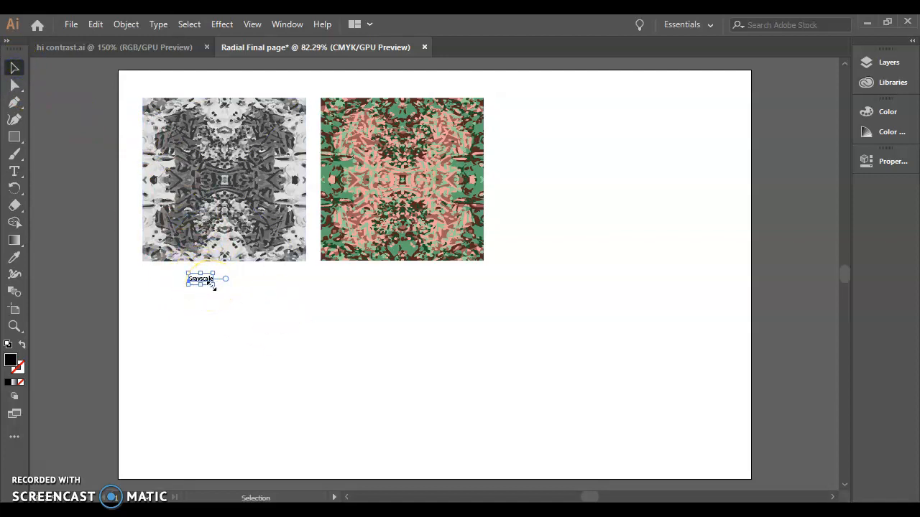
pyautogui.moveTo(210, 285); pyautogui.dragTo(279, 345)
pyautogui.hotkey('ctrl', 'z')
pyautogui.moveTo(215, 286); pyautogui.dragTo(257, 286)
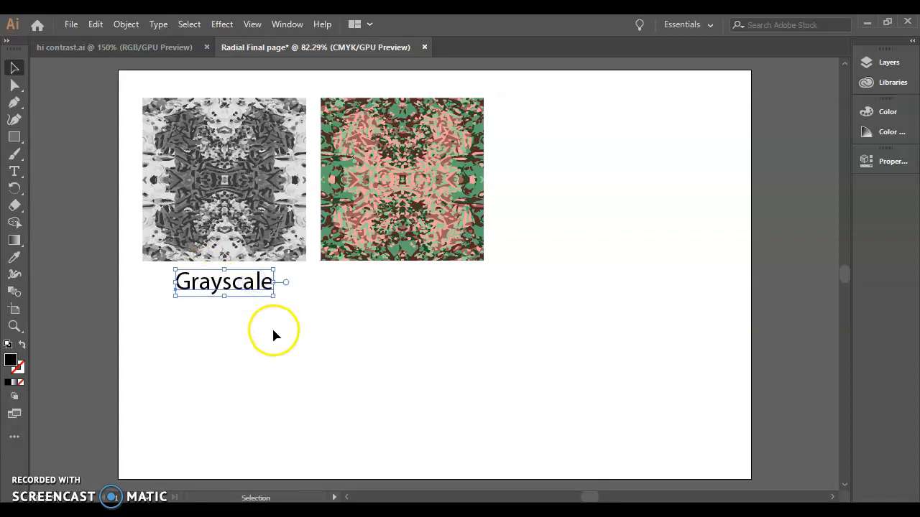
# Open the Grayscale label's character properties and preview fonts from the font list.
pyautogui.click(891, 163)
pyautogui.click(782, 294)
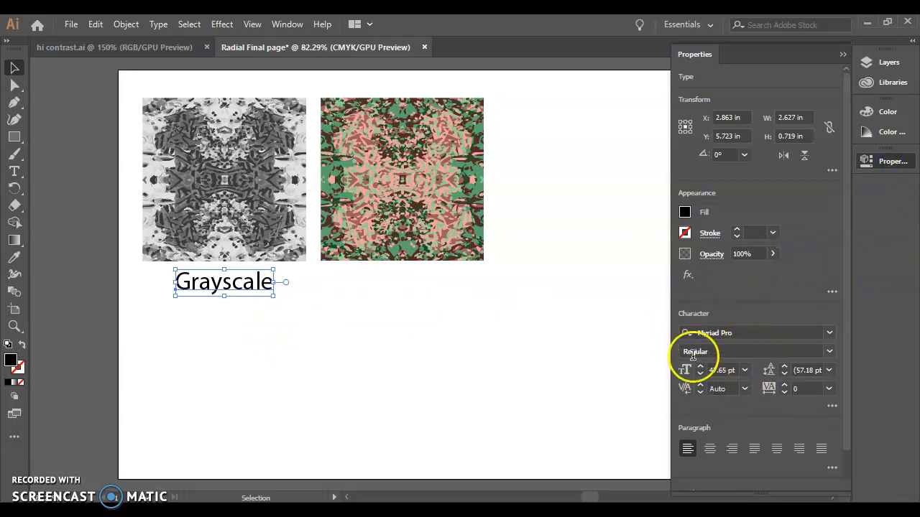
pyautogui.click(758, 335)
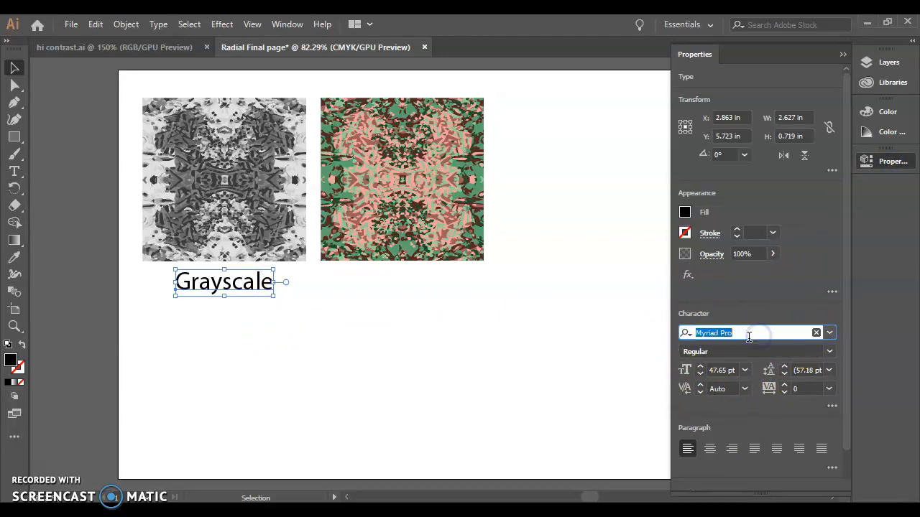
pyautogui.click(829, 334)
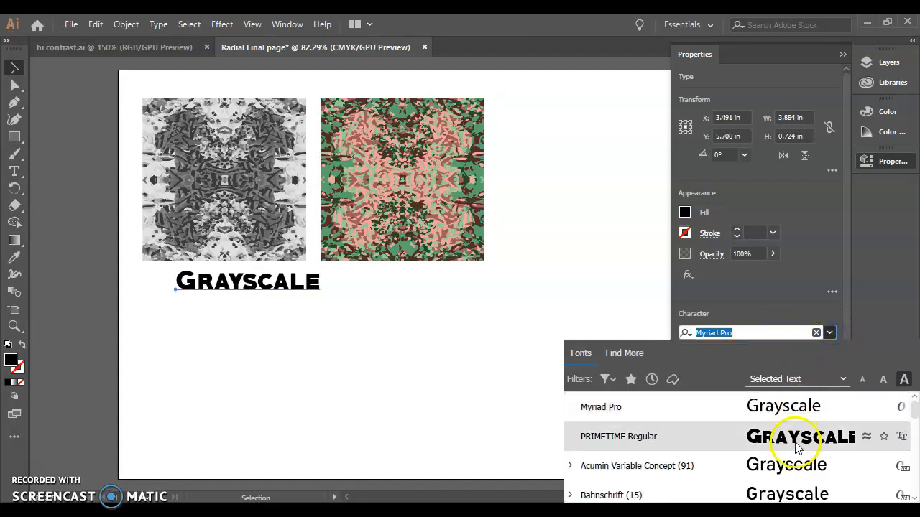
pyautogui.click(750, 334)
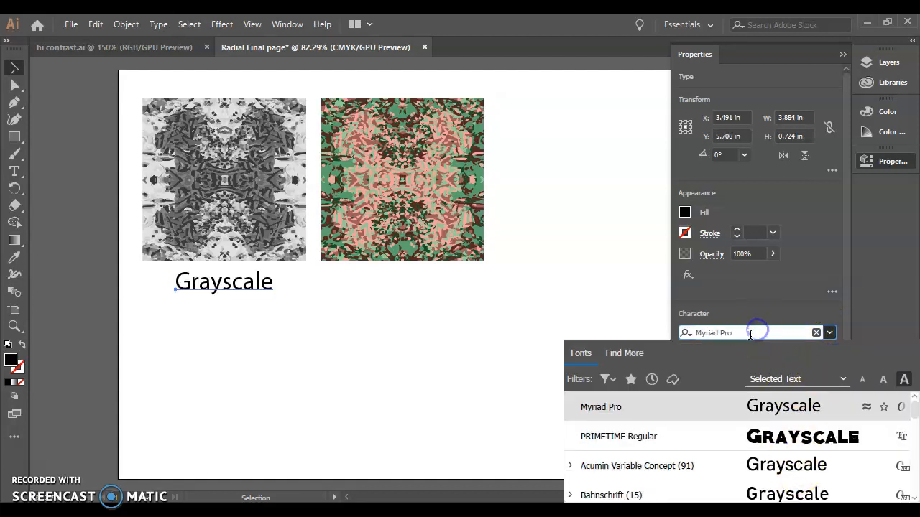
pyautogui.click(774, 323)
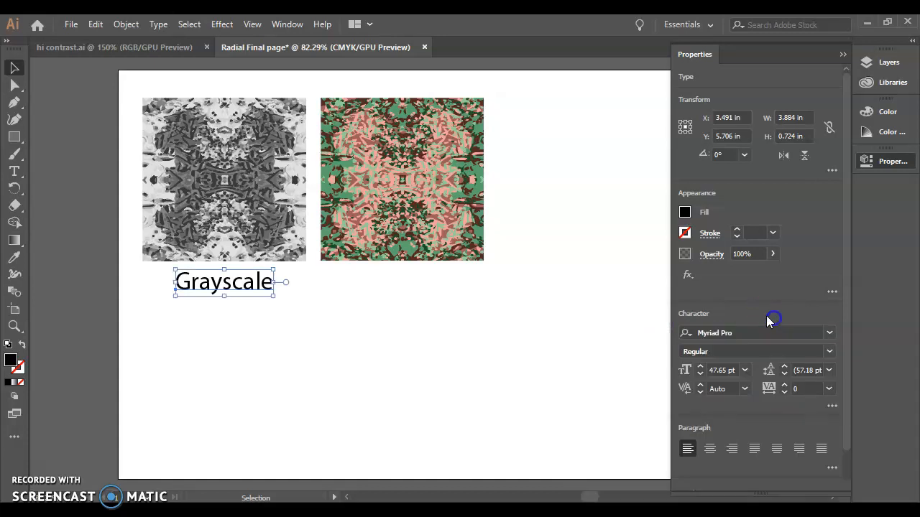
# Step through the fonts on the Grayscale label and set it to PRIMETIME Regular.
pyautogui.click(730, 335)
pyautogui.press('Down')
pyautogui.press('Down')
pyautogui.press('Down')
pyautogui.press('Down')
pyautogui.press('Down')
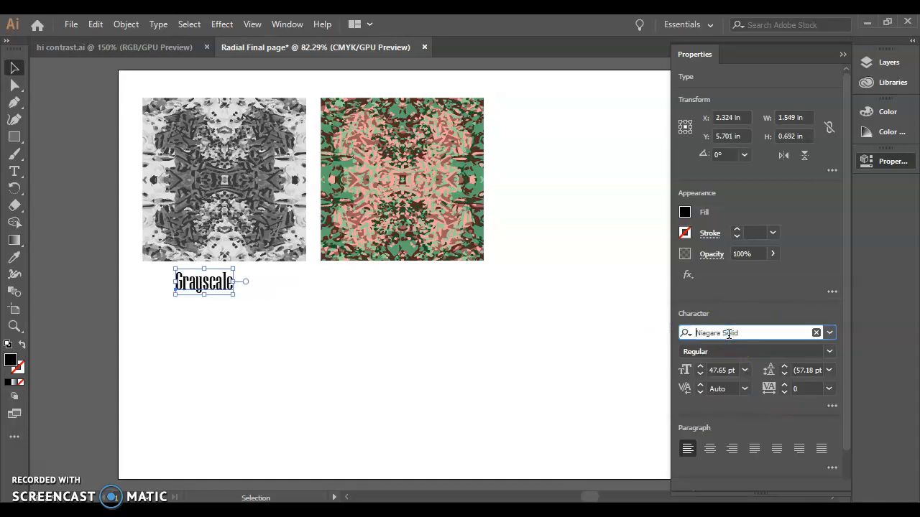
pyautogui.press('Down')
pyautogui.press('Down')
pyautogui.press('Down')
pyautogui.press('Down')
pyautogui.press('Down')
pyautogui.press('Down')
pyautogui.press('Down')
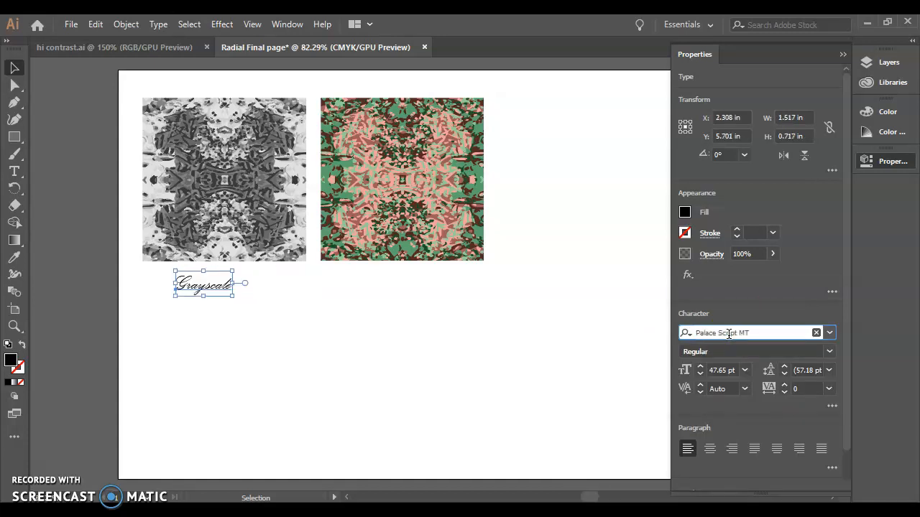
pyautogui.press('Down')
pyautogui.press('Down')
pyautogui.press('Down')
pyautogui.press('Down')
pyautogui.press('Down')
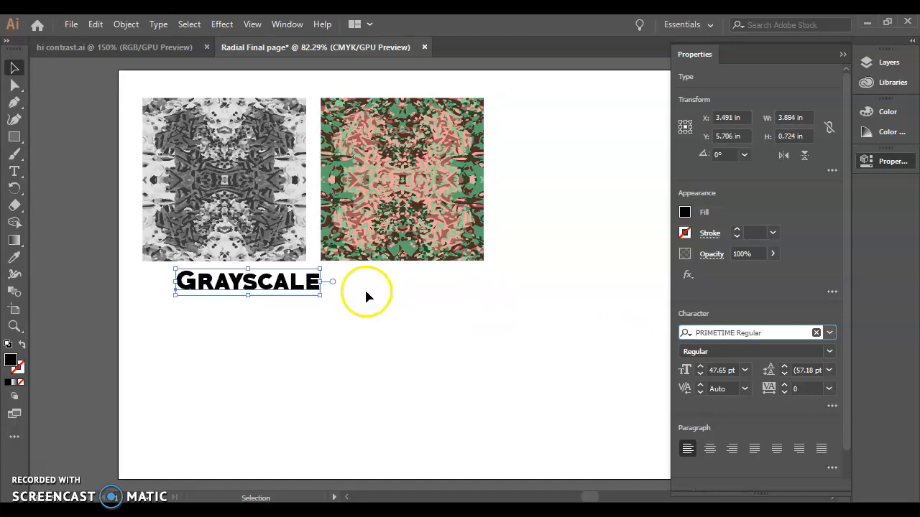
pyautogui.doubleClick(273, 291)
pyautogui.doubleClick(273, 291)
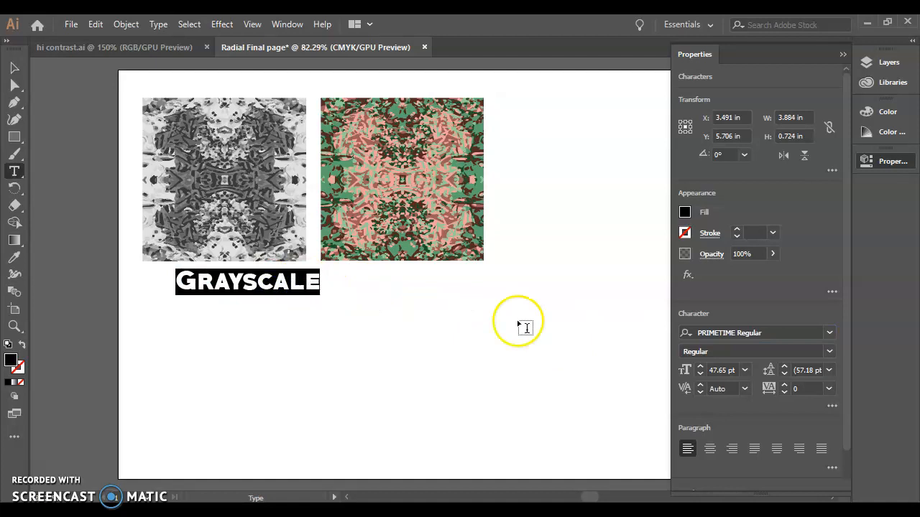
pyautogui.click(415, 323)
pyautogui.click(15, 68)
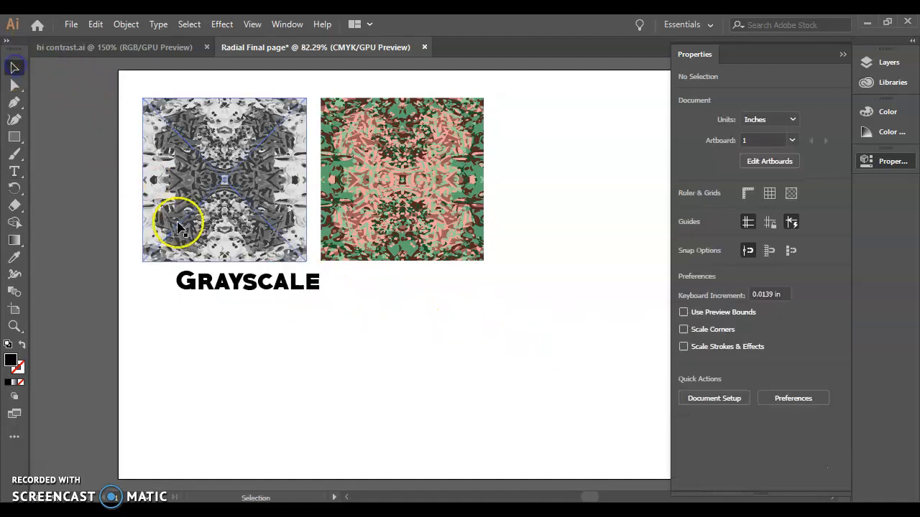
# Change the Grayscale label's font to Rockwell and move it up and left to sit just beneath the grayscale design.
pyautogui.click(246, 287)
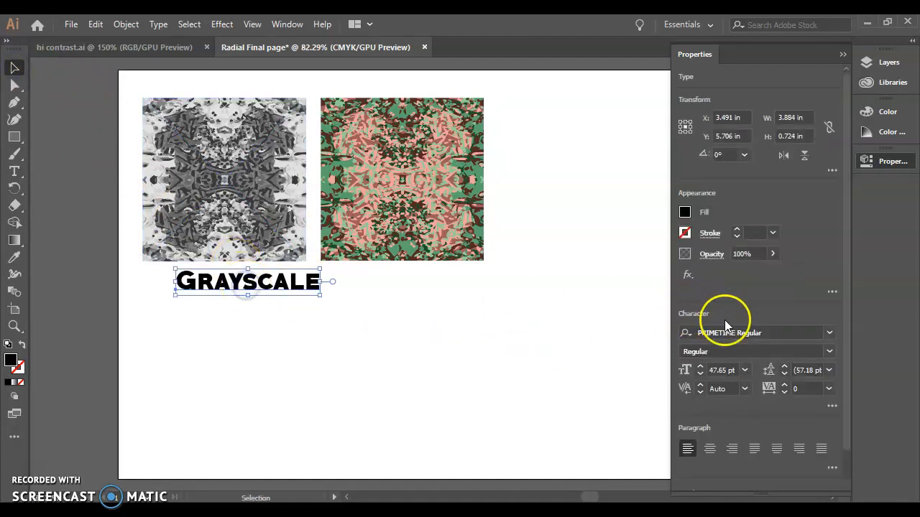
pyautogui.click(750, 333)
pyautogui.press('Down')
pyautogui.press('Down')
pyautogui.press('Down')
pyautogui.press('Down')
pyautogui.press('Down')
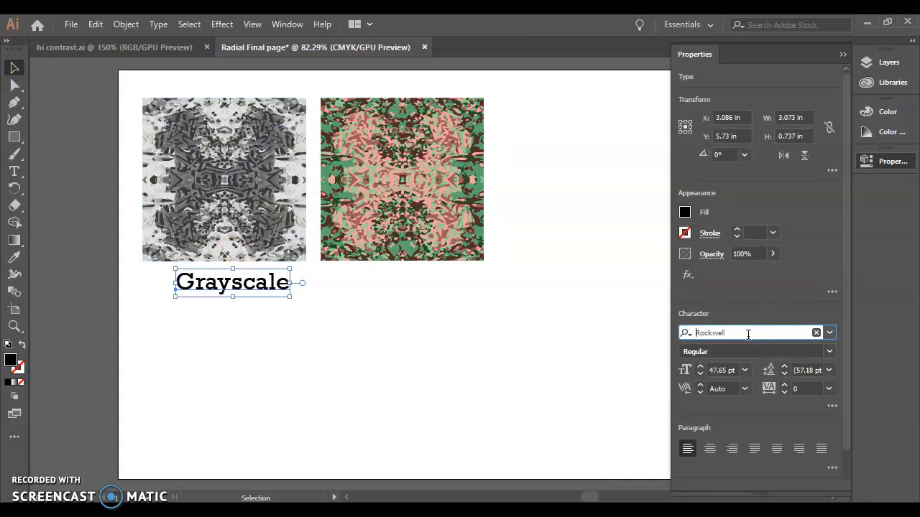
pyautogui.click(14, 67)
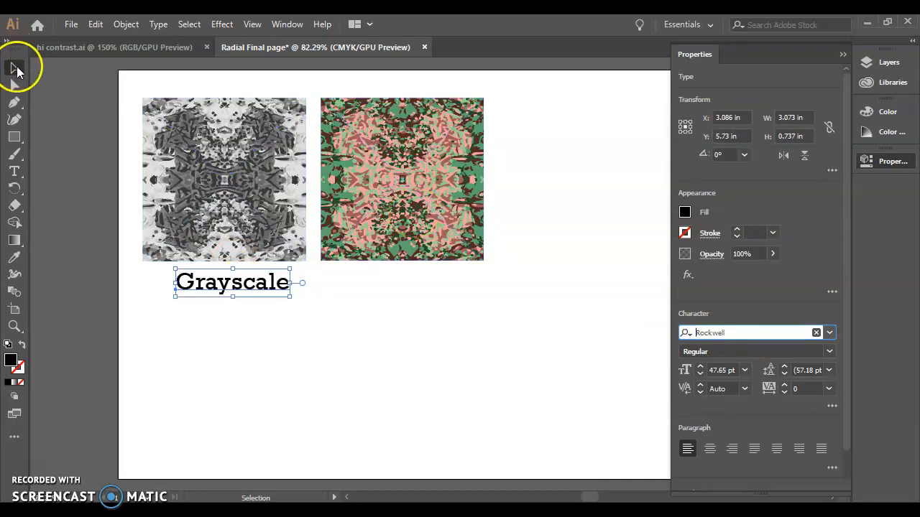
pyautogui.moveTo(271, 287); pyautogui.dragTo(249, 278)
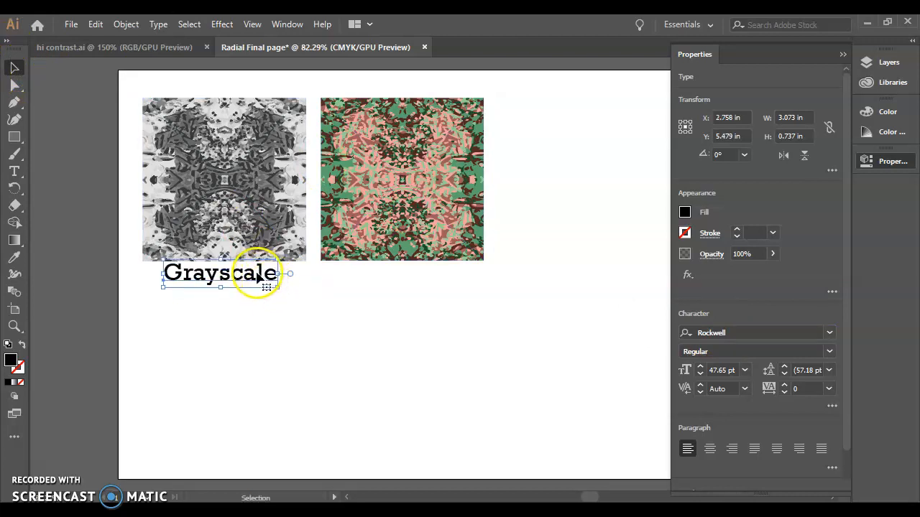
# Duplicate the Grayscale label beneath the green and pink design, change the copy's text to "Complementary" and center it under that design.
pyautogui.moveTo(243, 279); pyautogui.dragTo(422, 280)
pyautogui.doubleClick(411, 279)
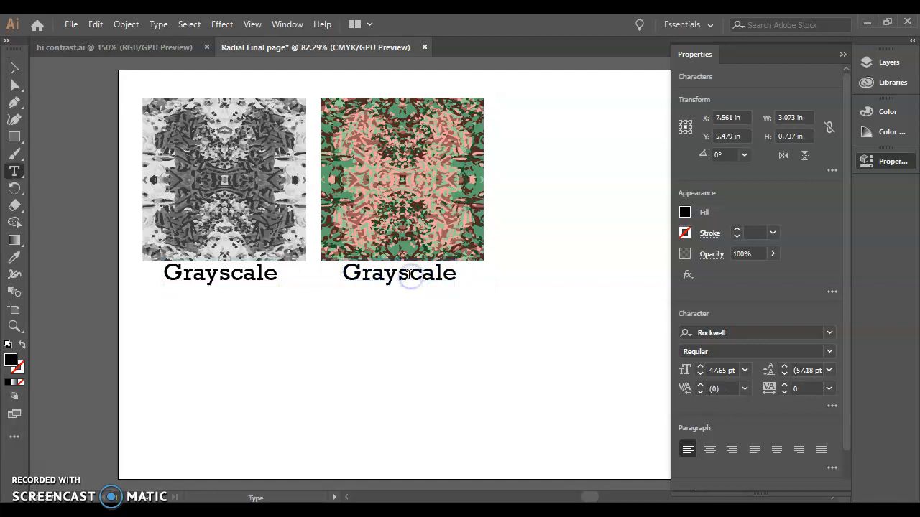
pyautogui.moveTo(343, 280); pyautogui.dragTo(436, 284)
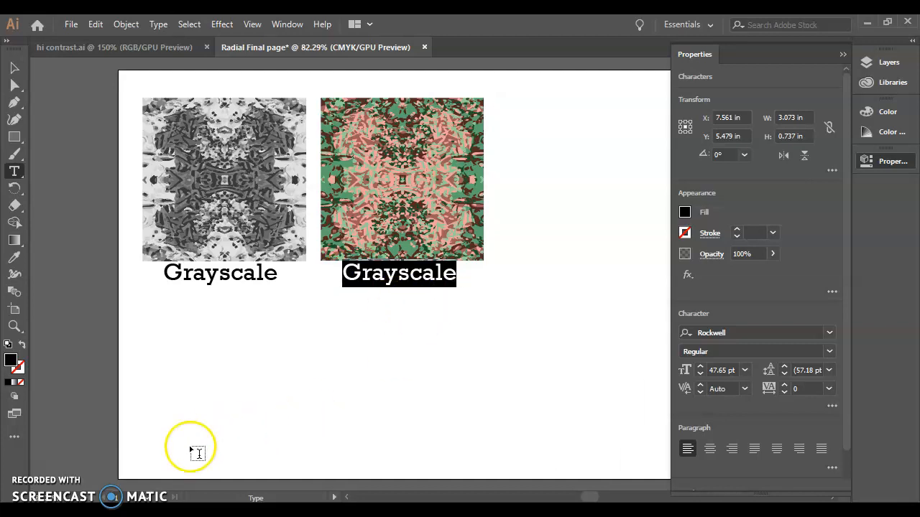
pyautogui.click(116, 502)
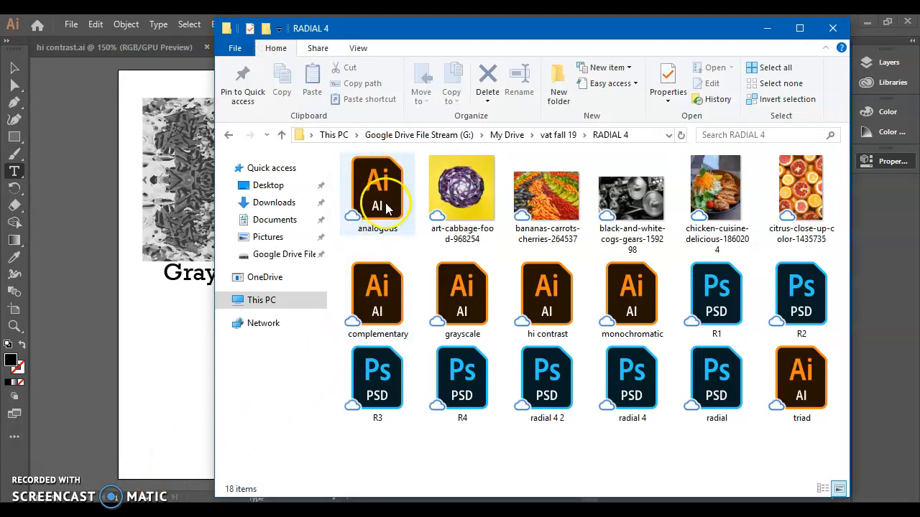
pyautogui.click(185, 363)
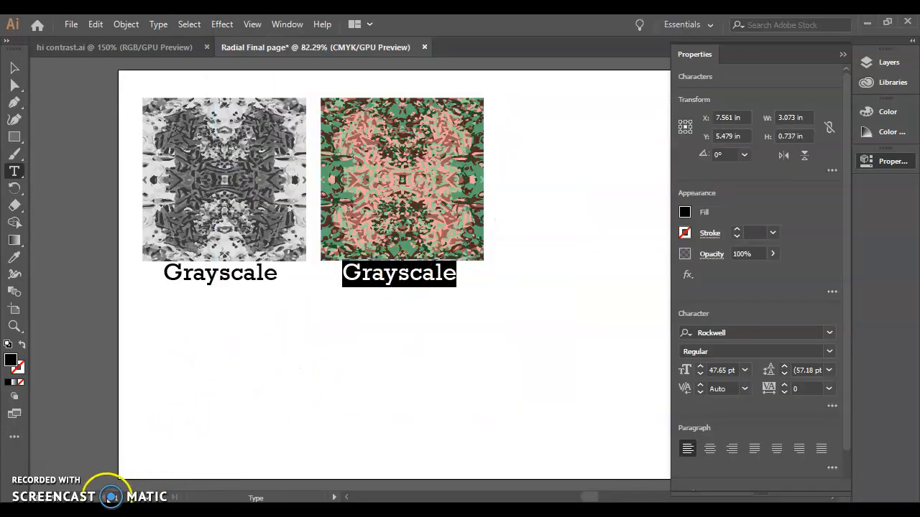
pyautogui.click(116, 502)
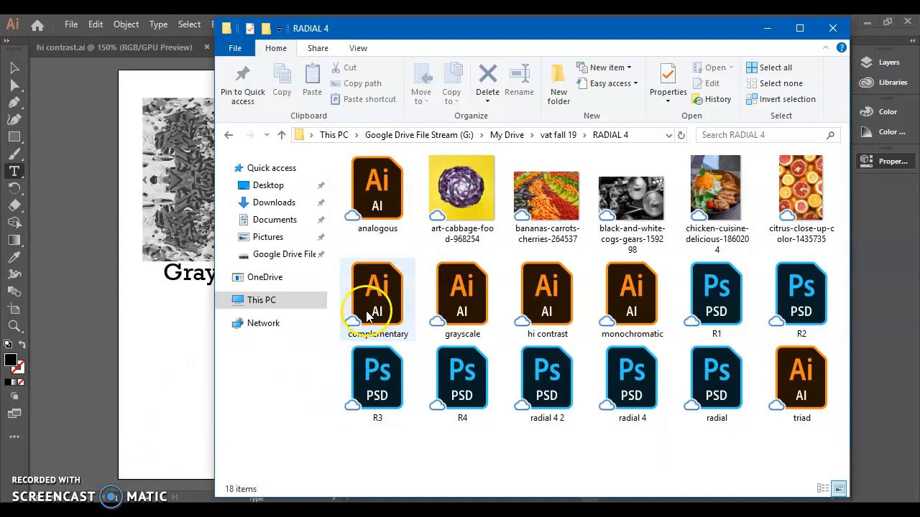
pyautogui.click(116, 502)
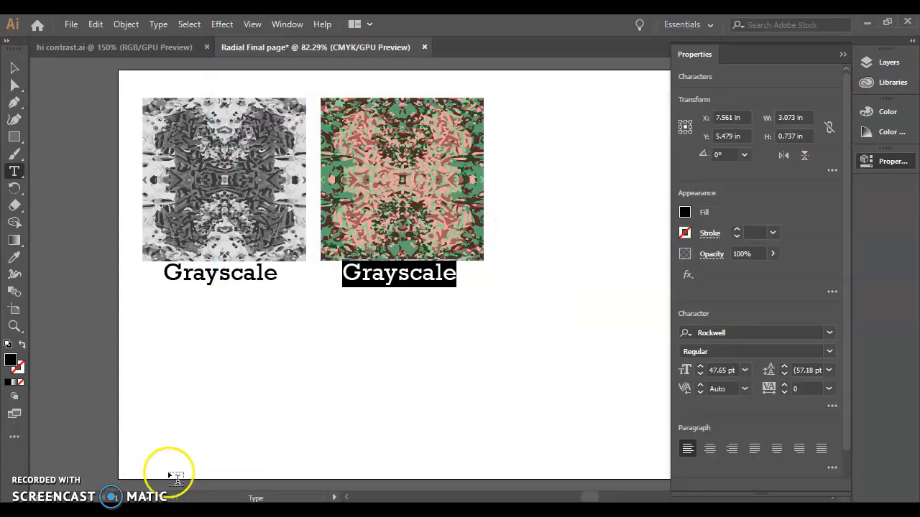
pyautogui.write('Complementary')
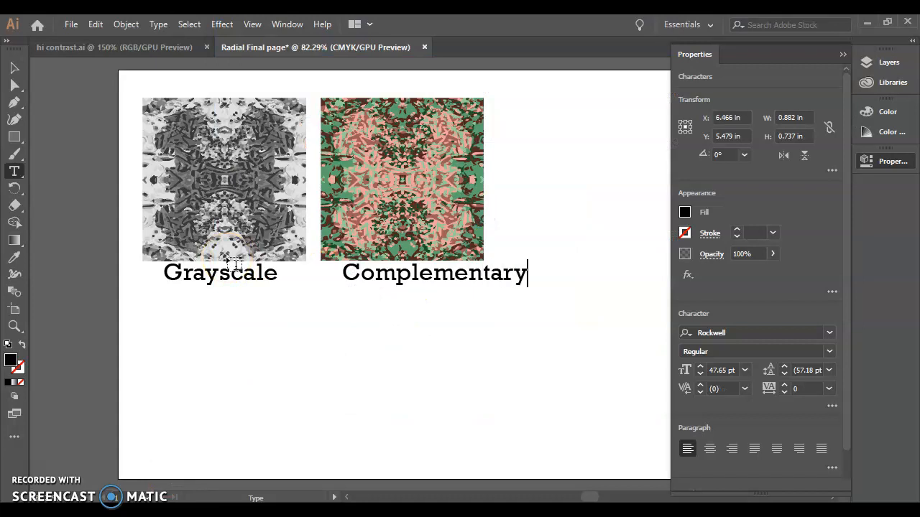
pyautogui.click(16, 66)
pyautogui.moveTo(442, 281); pyautogui.dragTo(406, 276)
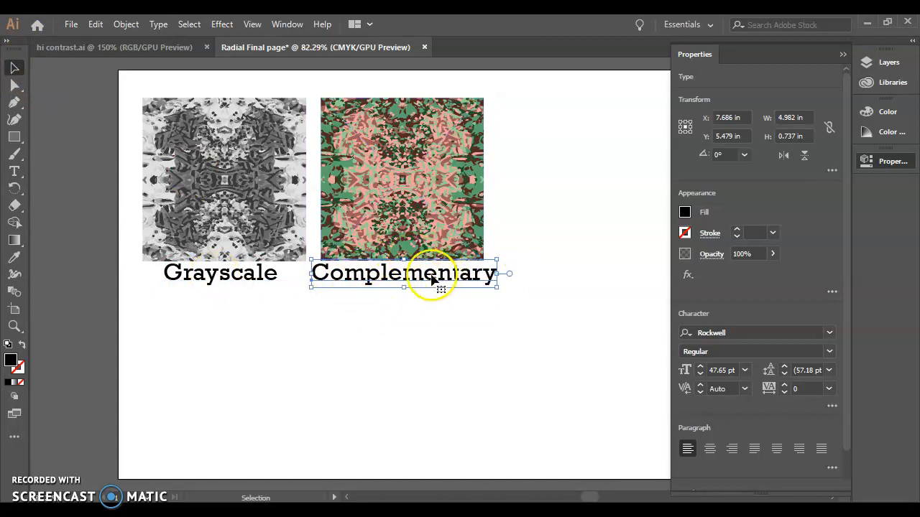
# Place the analogous file beside the complementary design, aligned with its top edge and about 4.36 in square.
pyautogui.click(98, 255)
pyautogui.doubleClick(160, 181)
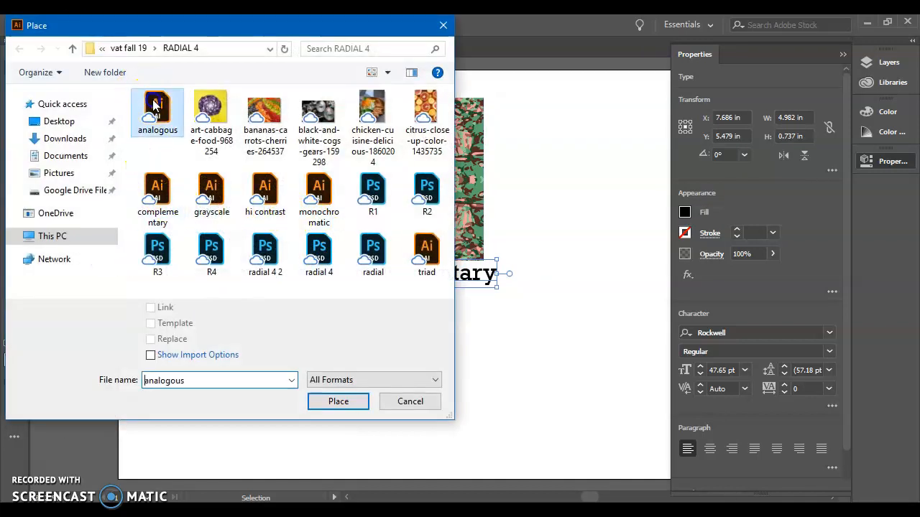
pyautogui.moveTo(498, 99); pyautogui.dragTo(661, 381)
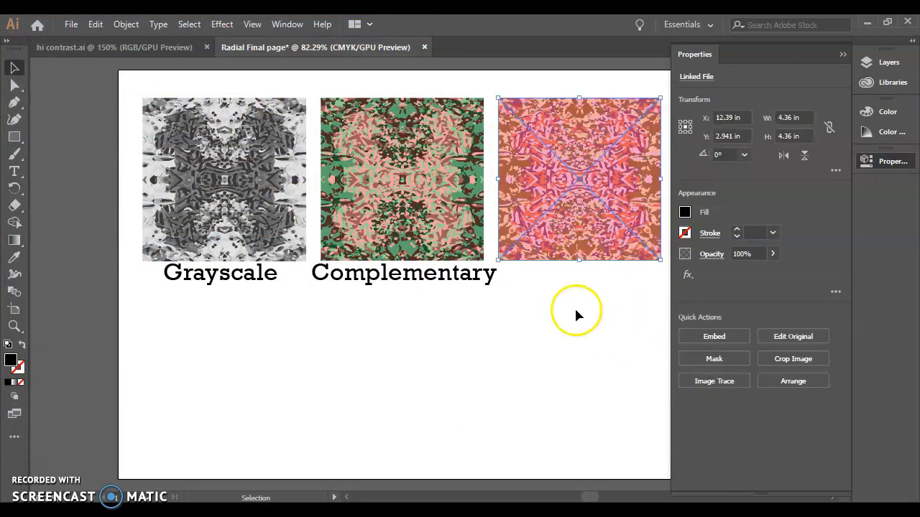
pyautogui.click(595, 363)
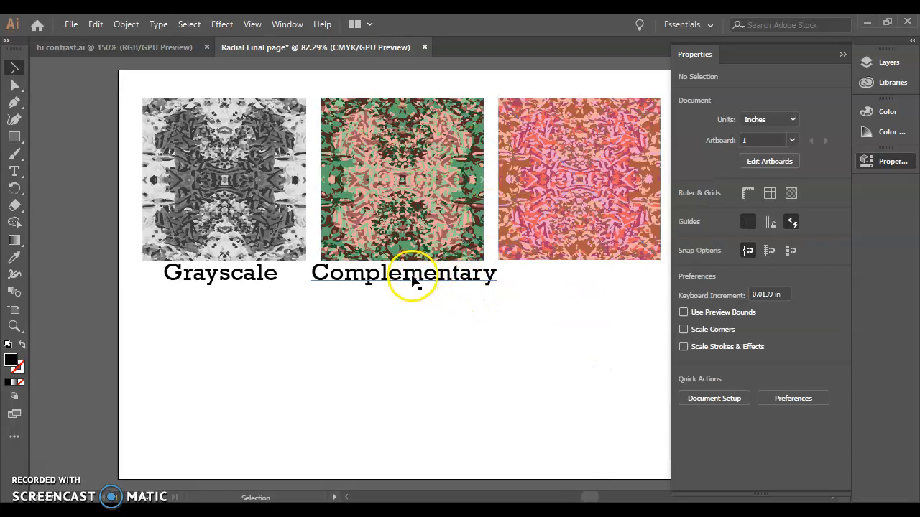
# Duplicate the Complementary label beneath the analogous design, change the copy's text to "Analogous" and align it with the other labels.
pyautogui.moveTo(414, 281); pyautogui.dragTo(595, 291)
pyautogui.doubleClick(601, 300)
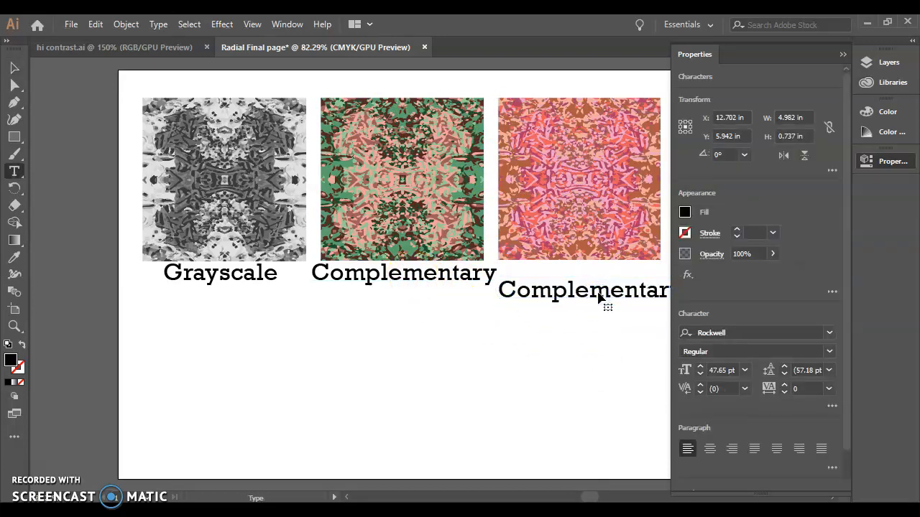
pyautogui.doubleClick(593, 292)
pyautogui.write('Analogous')
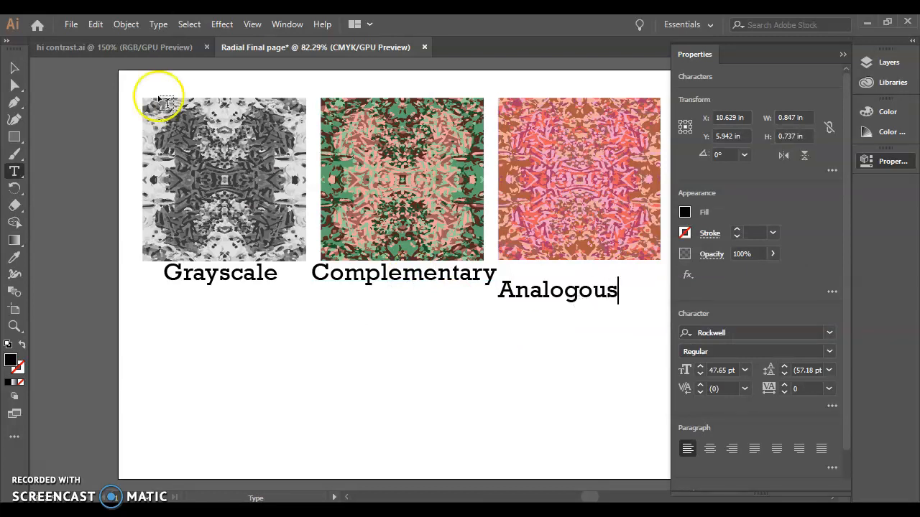
pyautogui.click(16, 69)
pyautogui.moveTo(567, 294); pyautogui.dragTo(599, 277)
pyautogui.click(474, 366)
# Place the hi contrast file directly below the Grayscale label, left-aligned with the grayscale design and matching its size.
pyautogui.click(71, 24)
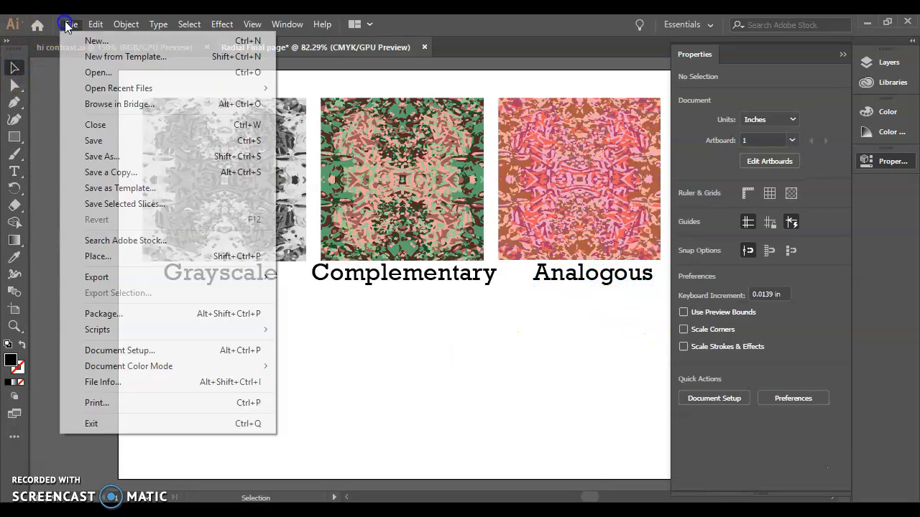
pyautogui.click(132, 257)
pyautogui.click(266, 185)
pyautogui.doubleClick(268, 181)
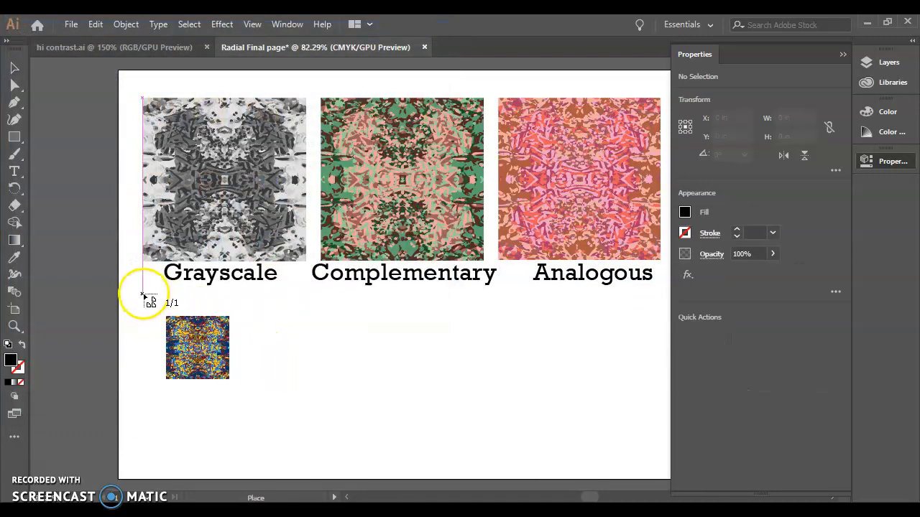
pyautogui.moveTo(142, 295); pyautogui.dragTo(363, 458)
pyautogui.moveTo(251, 366); pyautogui.dragTo(248, 359)
pyautogui.click(336, 369)
# Duplicate the Grayscale label beneath the high-contrast design and change the copy's text to "High Contrast".
pyautogui.moveTo(250, 276); pyautogui.dragTo(242, 466)
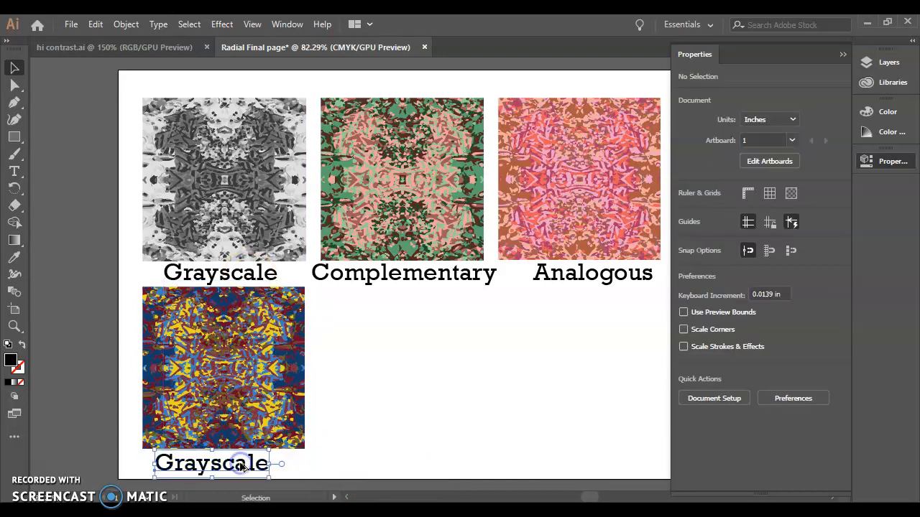
pyautogui.doubleClick(240, 462)
pyautogui.doubleClick(240, 462)
pyautogui.write('High Contrast')
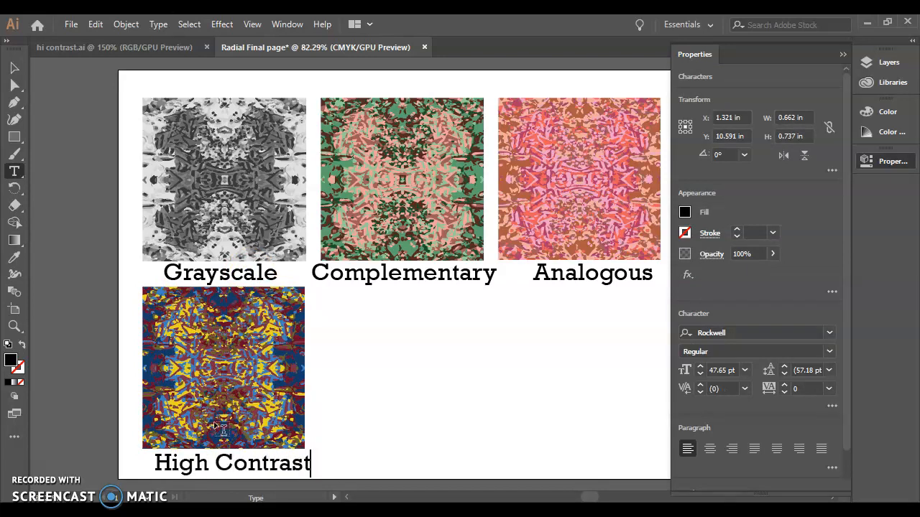
pyautogui.click(14, 69)
# Place the monochromatic file below the Complementary label, aligned with the high-contrast design's top edge and matching its size.
pyautogui.click(67, 26)
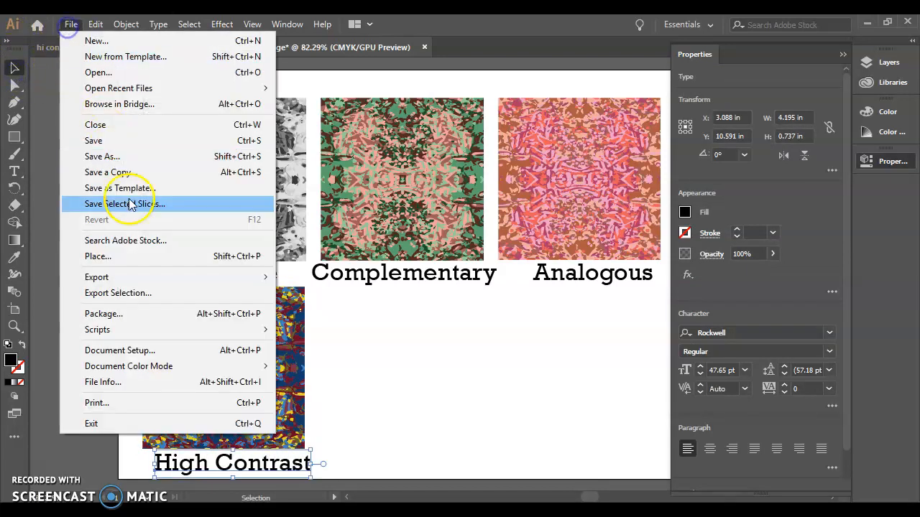
pyautogui.click(115, 254)
pyautogui.doubleClick(318, 191)
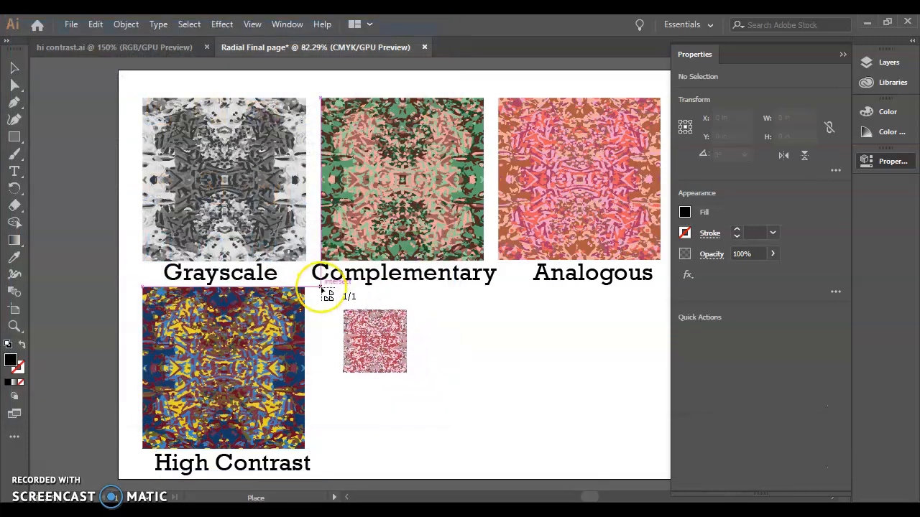
pyautogui.moveTo(321, 289); pyautogui.dragTo(511, 449)
# Duplicate the High Contrast label beneath the monochromatic design and change the copy's text to "Monochromatic".
pyautogui.click(271, 468)
pyautogui.moveTo(271, 469); pyautogui.dragTo(431, 467)
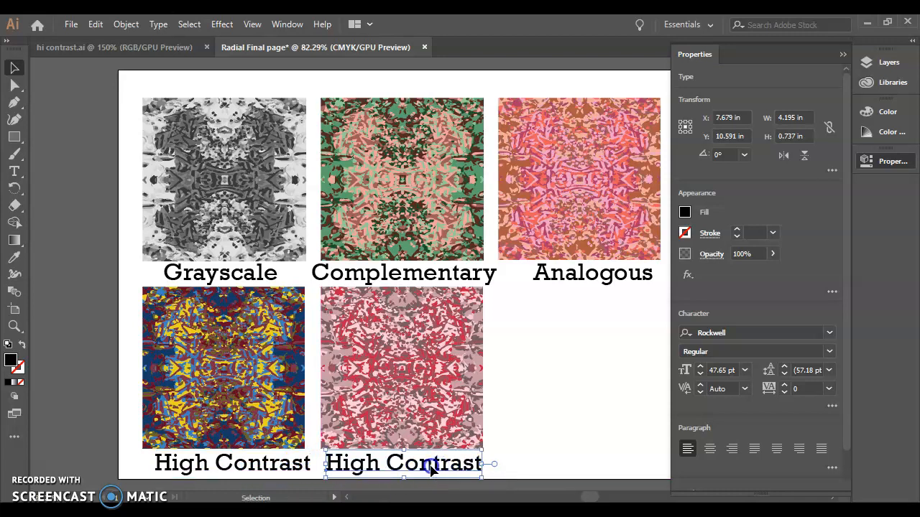
pyautogui.tripleClick(431, 468)
pyautogui.write('Monochromatic')
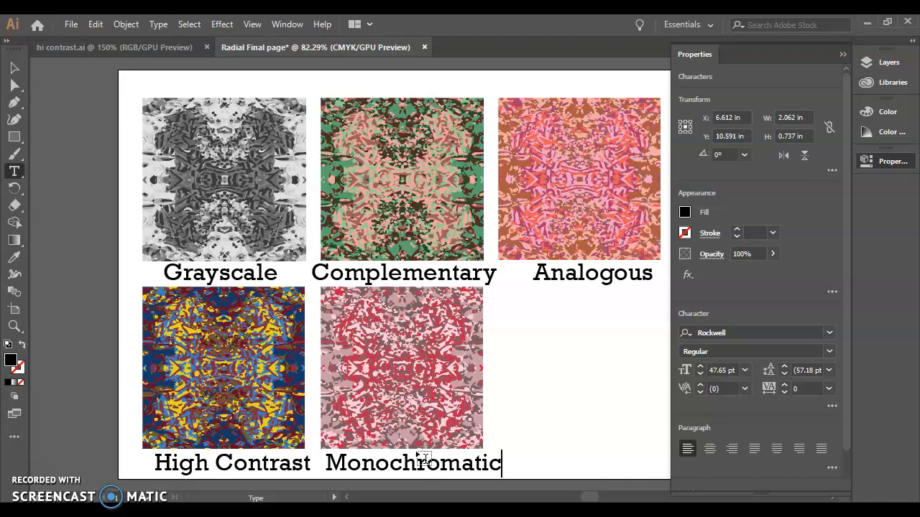
# Place the triad file below the Analogous label, aligned with the second row of designs and about 4.36 in square.
pyautogui.click(70, 25)
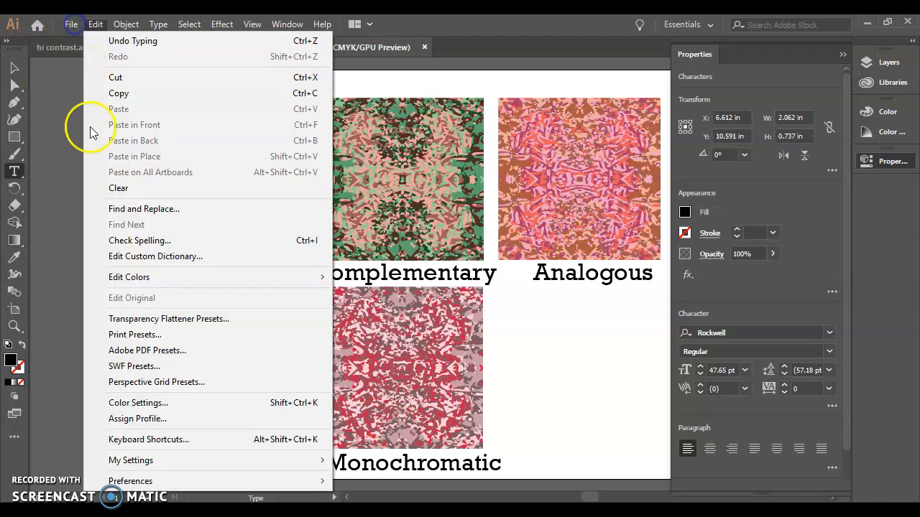
pyautogui.click(100, 256)
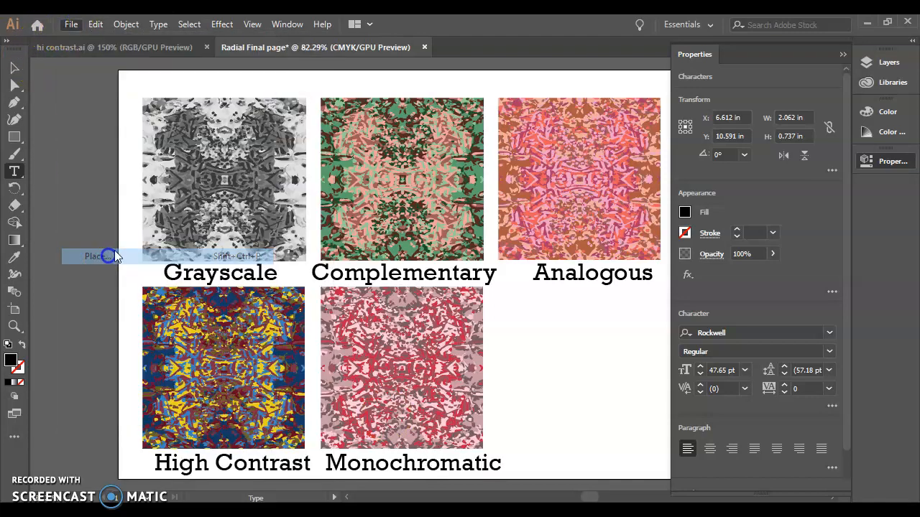
pyautogui.click(431, 261)
pyautogui.doubleClick(435, 262)
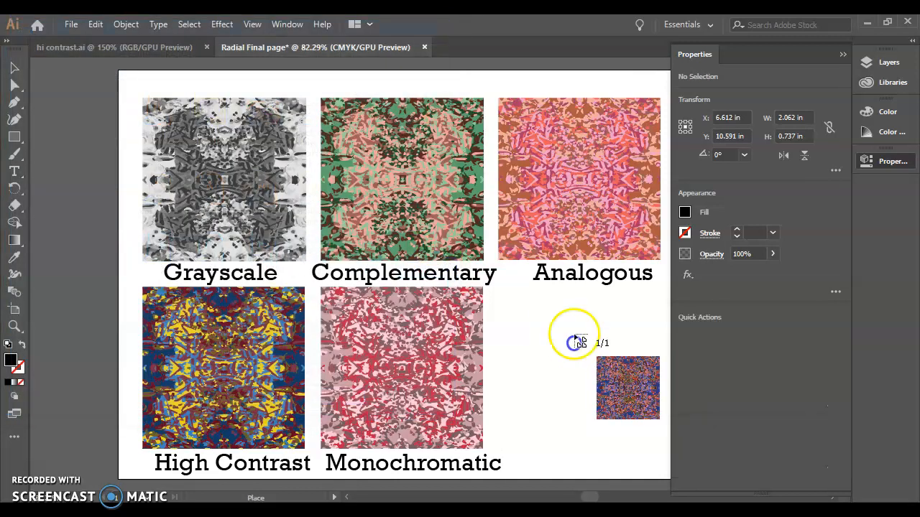
pyautogui.moveTo(518, 305); pyautogui.dragTo(661, 476)
pyautogui.click(369, 277)
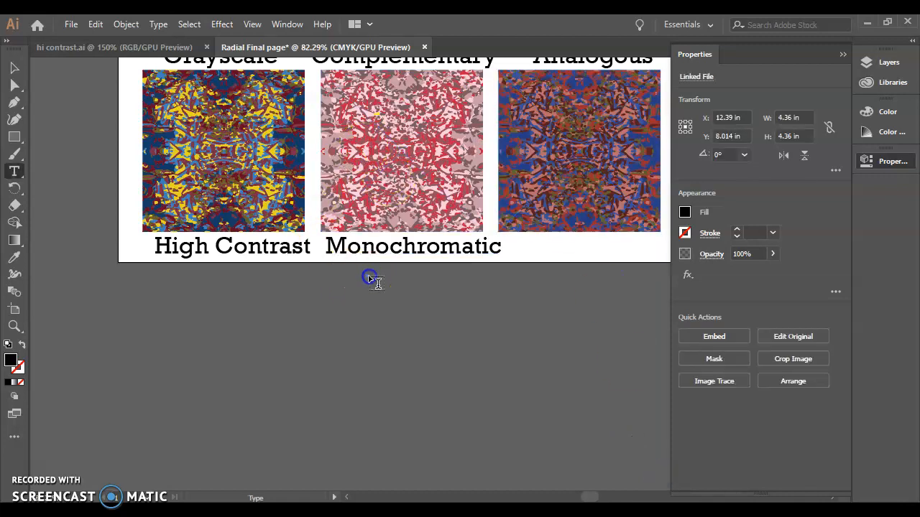
pyautogui.hotkey('ctrl', 'z')
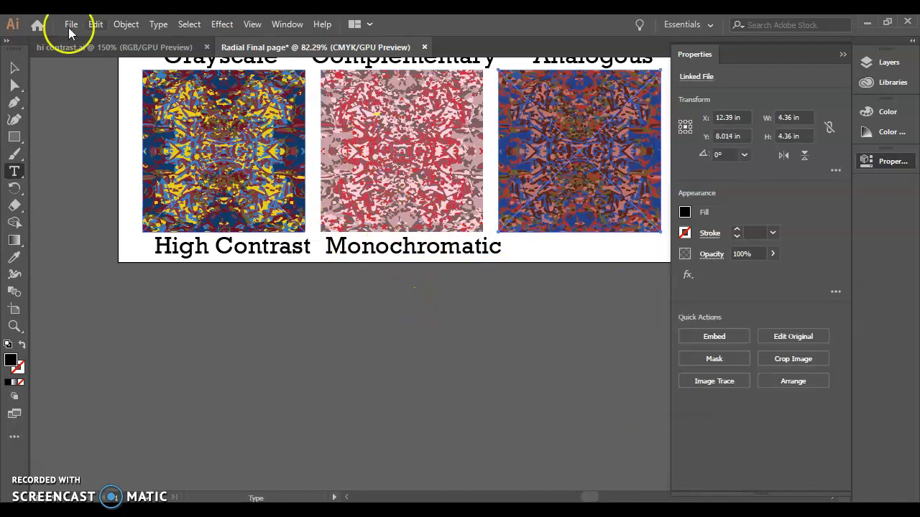
# Duplicate the Monochromatic label beneath the triad design and change the copy's text to "Triad".
pyautogui.click(14, 68)
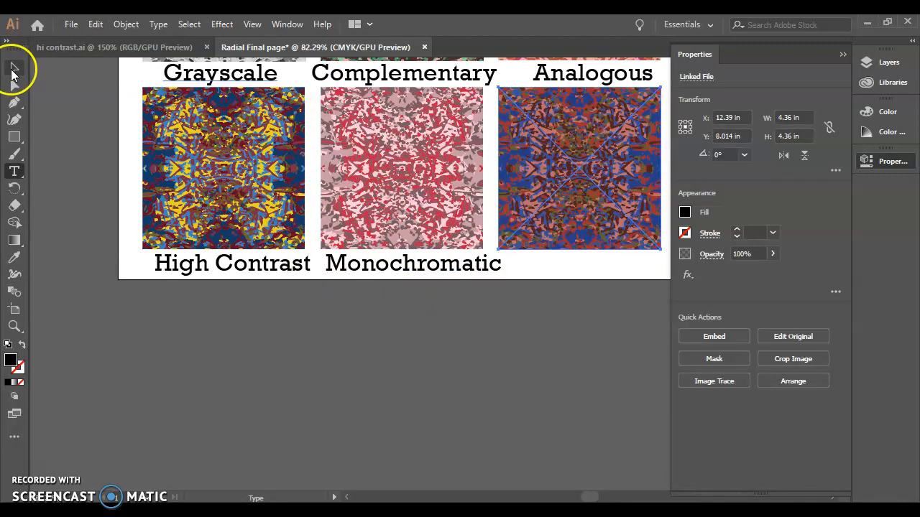
pyautogui.click(434, 274)
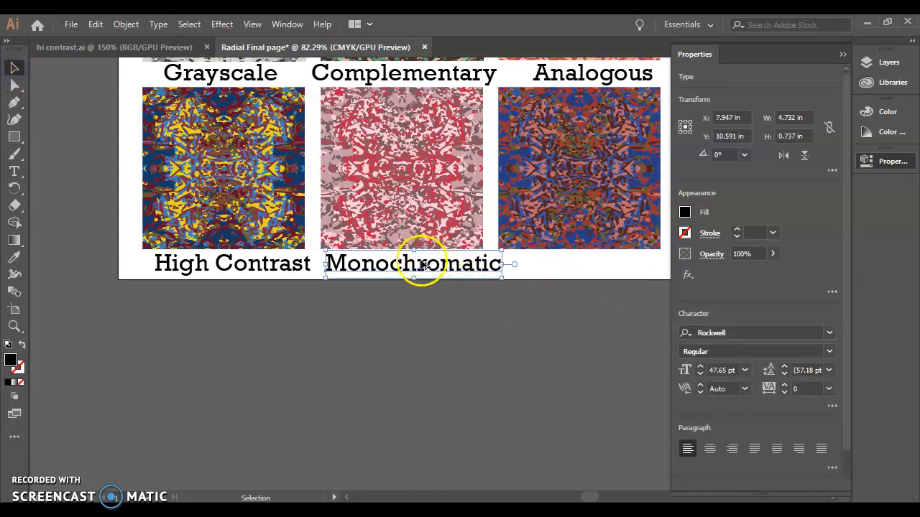
pyautogui.moveTo(424, 269); pyautogui.dragTo(606, 270)
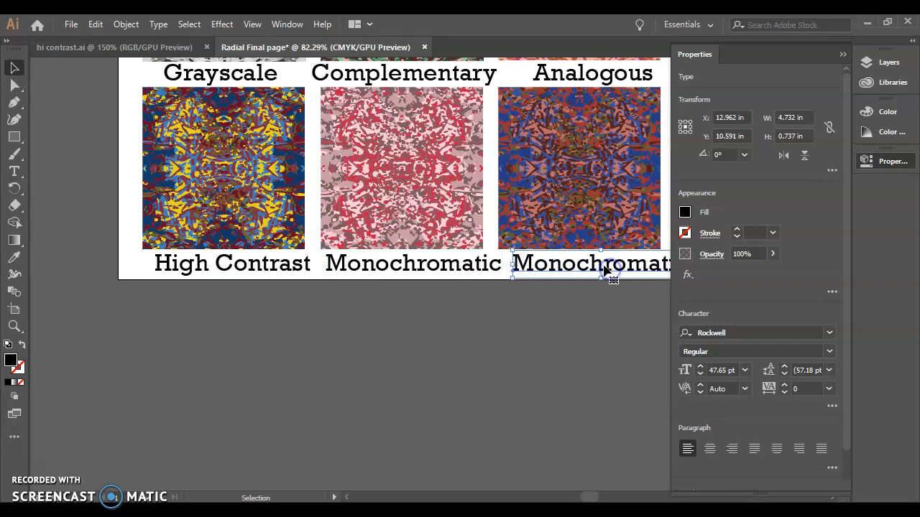
pyautogui.doubleClick(603, 267)
pyautogui.doubleClick(604, 267)
pyautogui.write('Triad')
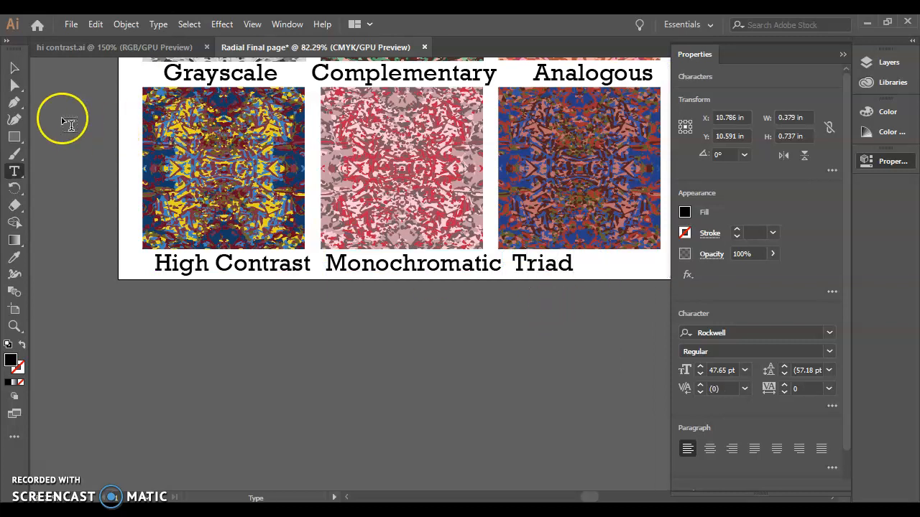
pyautogui.click(16, 72)
# Spread out both rows by moving the analogous and triad designs toward the page's right edge and centring the middle-column designs at X 8.5 in.
pyautogui.keyDown('alt'); pyautogui.scroll(-3, 298, 256); pyautogui.keyUp('alt')
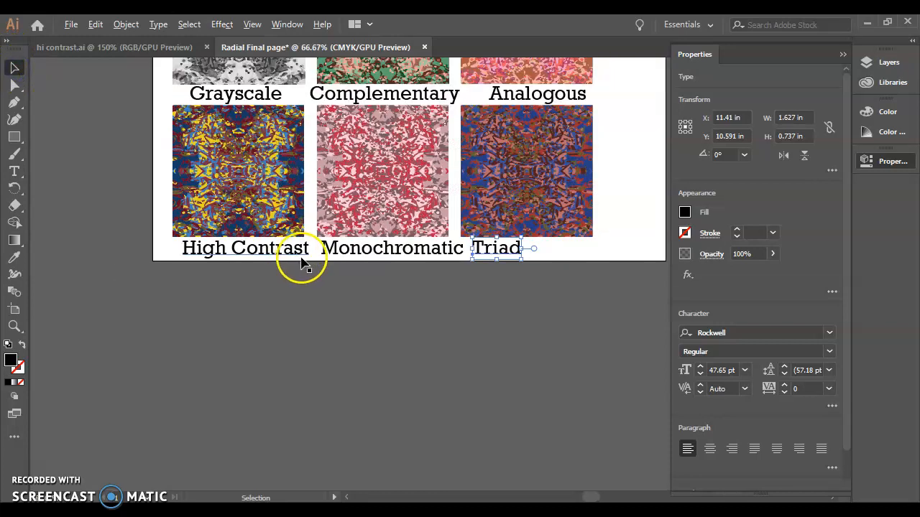
pyautogui.keyDown('alt'); pyautogui.scroll(1, 302, 264); pyautogui.keyUp('alt')
pyautogui.keyDown('alt'); pyautogui.scroll(-2, 302, 264); pyautogui.keyUp('alt')
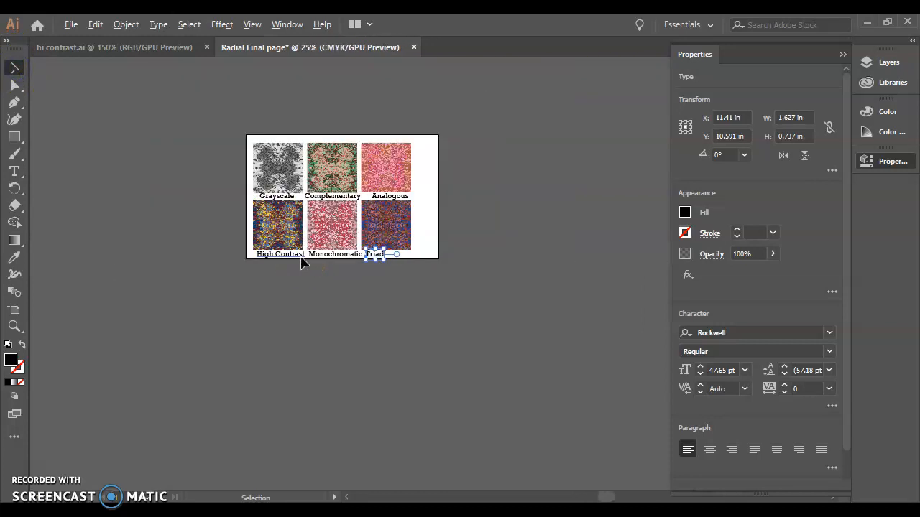
pyautogui.keyDown('alt'); pyautogui.scroll(1, 302, 262); pyautogui.keyUp('alt')
pyautogui.keyDown('alt'); pyautogui.scroll(-2, 302, 263); pyautogui.keyUp('alt')
pyautogui.keyDown('alt'); pyautogui.scroll(2, 302, 262); pyautogui.keyUp('alt')
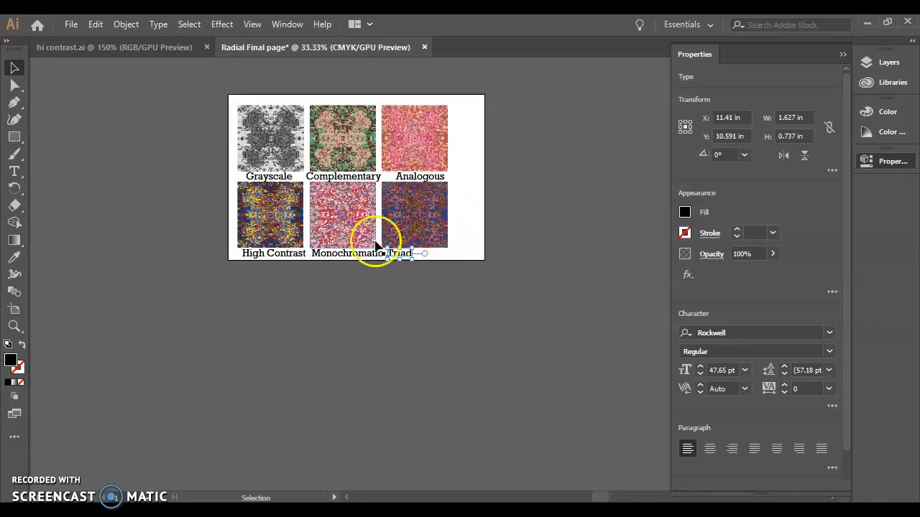
pyautogui.moveTo(341, 256)
pyautogui.mouseDown()
pyautogui.moveTo(361, 286)
pyautogui.moveTo(349, 286)
pyautogui.moveTo(353, 270)
pyautogui.mouseUp()
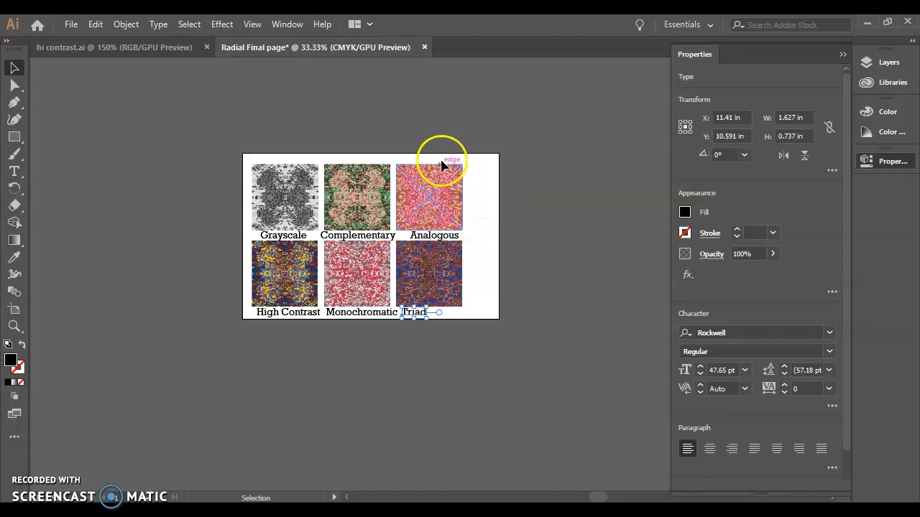
pyautogui.click(440, 205)
pyautogui.moveTo(437, 206); pyautogui.dragTo(455, 203)
pyautogui.moveTo(352, 199); pyautogui.dragTo(371, 195)
pyautogui.moveTo(435, 271); pyautogui.dragTo(452, 272)
pyautogui.moveTo(363, 273); pyautogui.dragTo(378, 273)
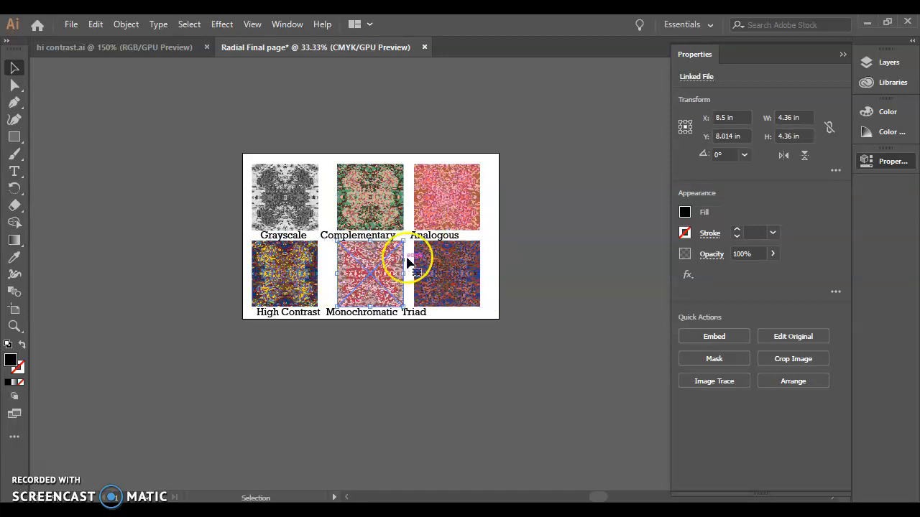
pyautogui.click(357, 146)
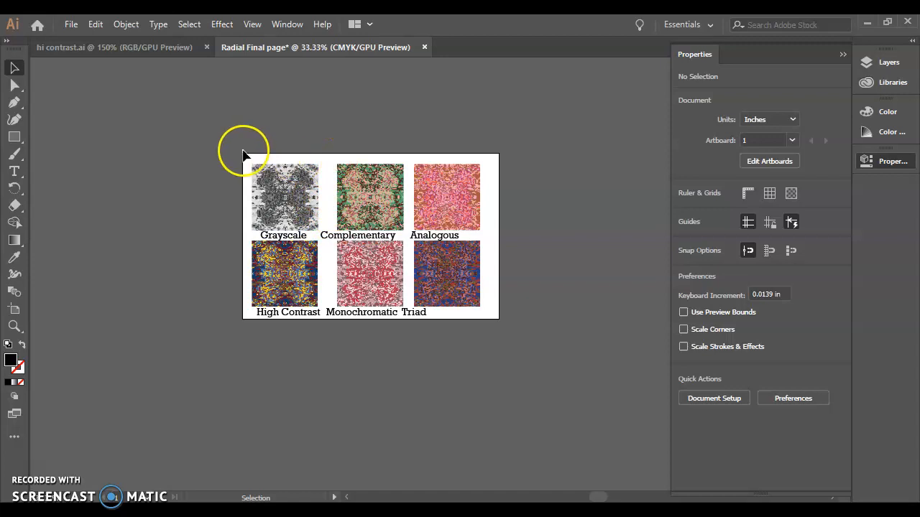
# Distribute the three top-row designs evenly by their horizontal centers.
pyautogui.click(469, 212)
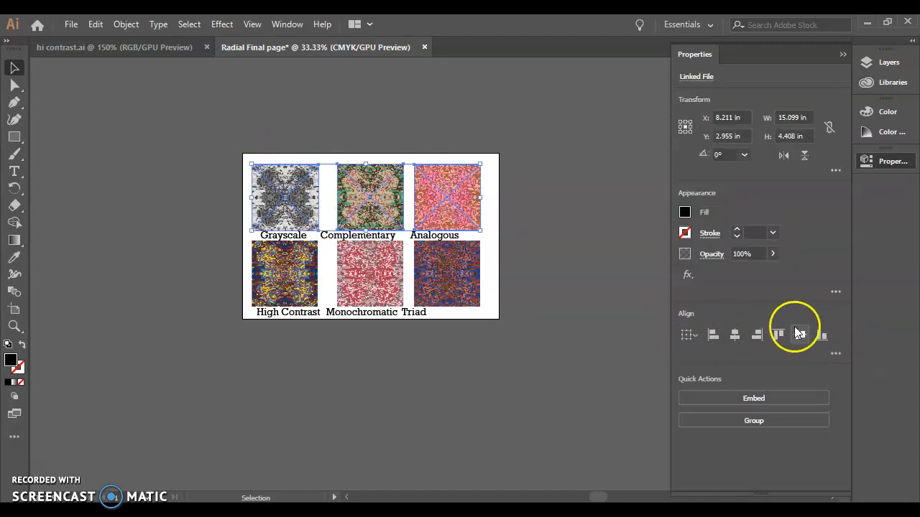
pyautogui.click(835, 353)
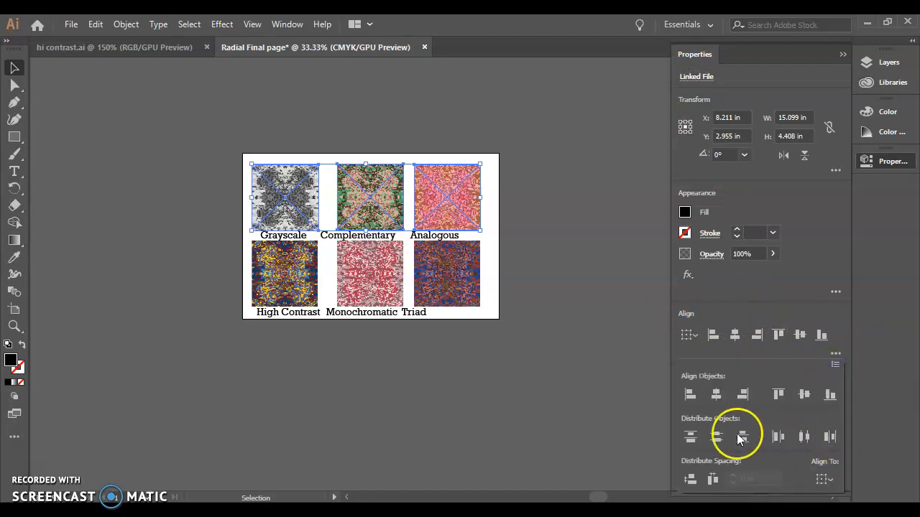
pyautogui.click(805, 437)
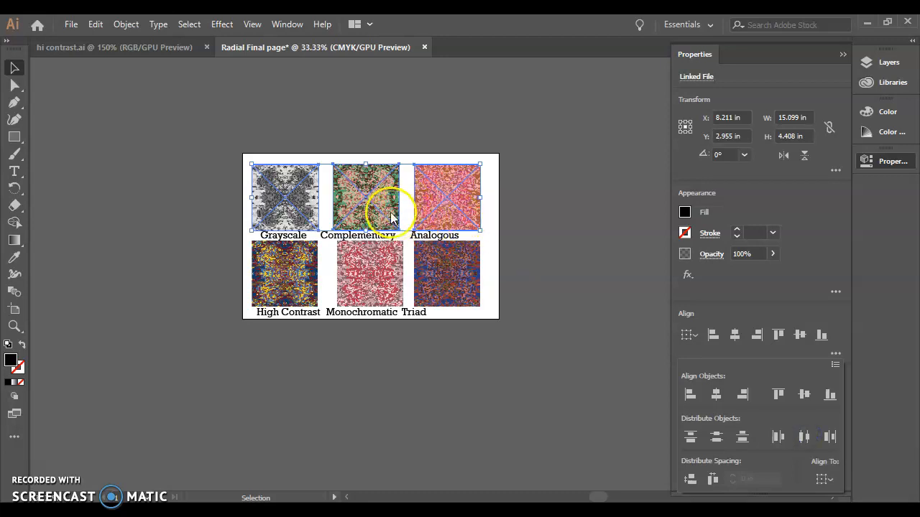
pyautogui.click(478, 371)
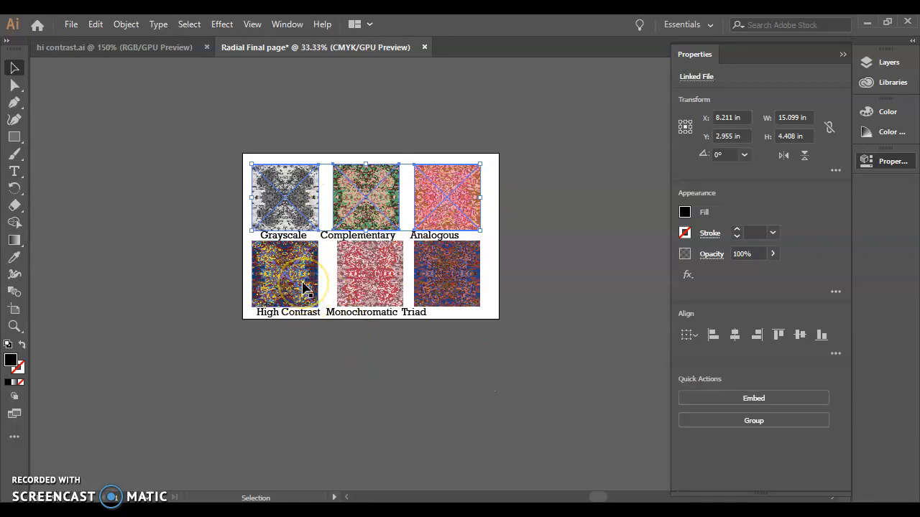
# Line up the bottom-row designs under the top row, with the monochromatic design at about X 8.22 in beneath the complementary design.
pyautogui.hotkey('ctrl', '1')
pyautogui.moveTo(299, 277); pyautogui.dragTo(291, 279)
pyautogui.moveTo(493, 247); pyautogui.dragTo(484, 253)
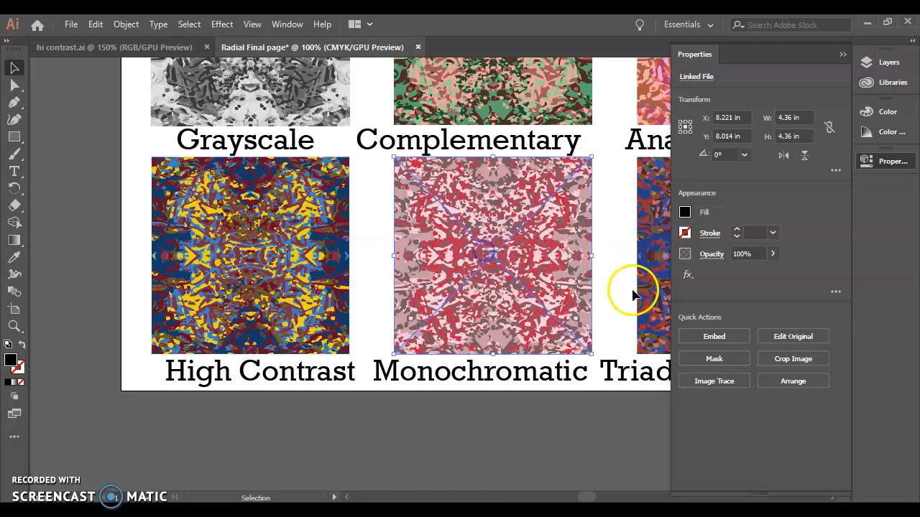
pyautogui.scroll(-1, 626, 286)
pyautogui.moveTo(628, 280); pyautogui.dragTo(487, 295)
pyautogui.moveTo(539, 261); pyautogui.dragTo(542, 264)
pyautogui.moveTo(527, 314); pyautogui.dragTo(525, 315)
pyautogui.click(488, 439)
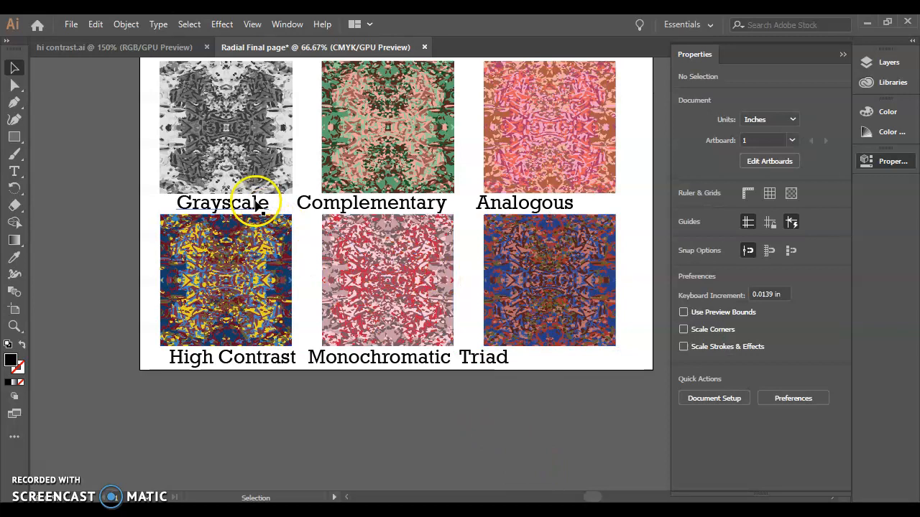
# Select all six designs with their labels and center them on the page at about X 8.54 in, Y 5.76 in.
pyautogui.scroll(3, 287, 209)
pyautogui.scroll(1, 191, 123)
pyautogui.moveTo(140, 108); pyautogui.dragTo(316, 286)
pyautogui.moveTo(627, 431); pyautogui.dragTo(630, 429)
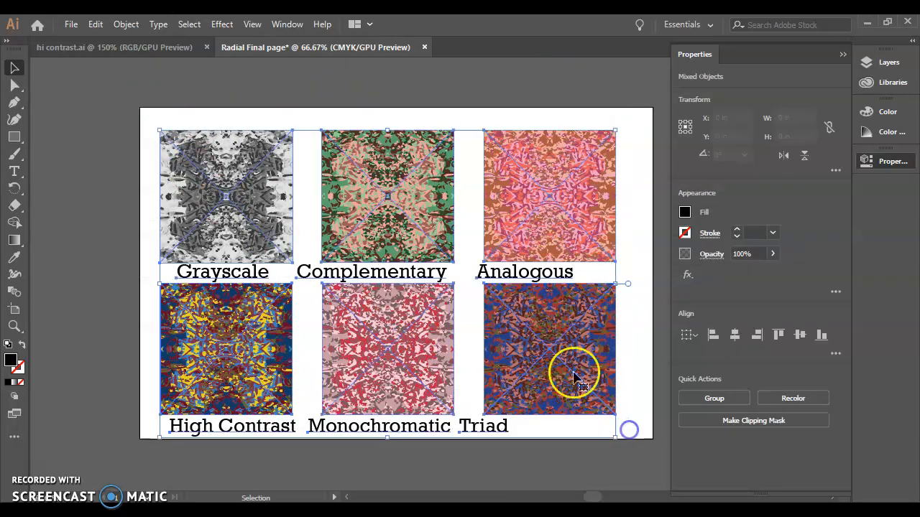
pyautogui.moveTo(529, 328); pyautogui.dragTo(541, 329)
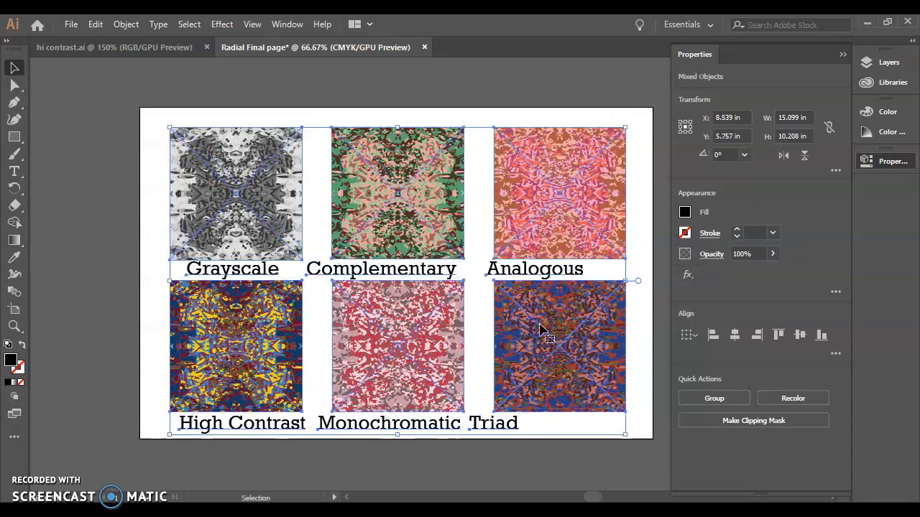
pyautogui.click(536, 467)
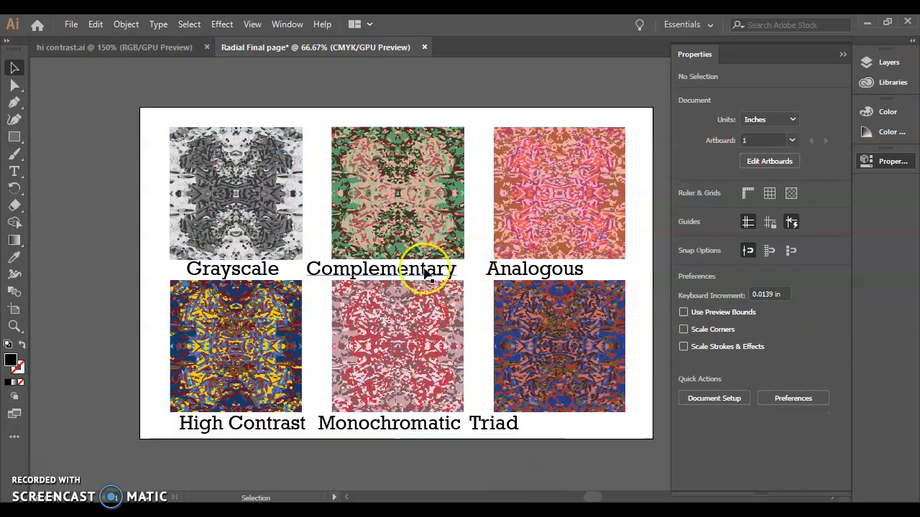
# Move the Triad label under the middle of its design and set the Grayscale label's font size to 40 pt.
pyautogui.moveTo(494, 433); pyautogui.dragTo(573, 429)
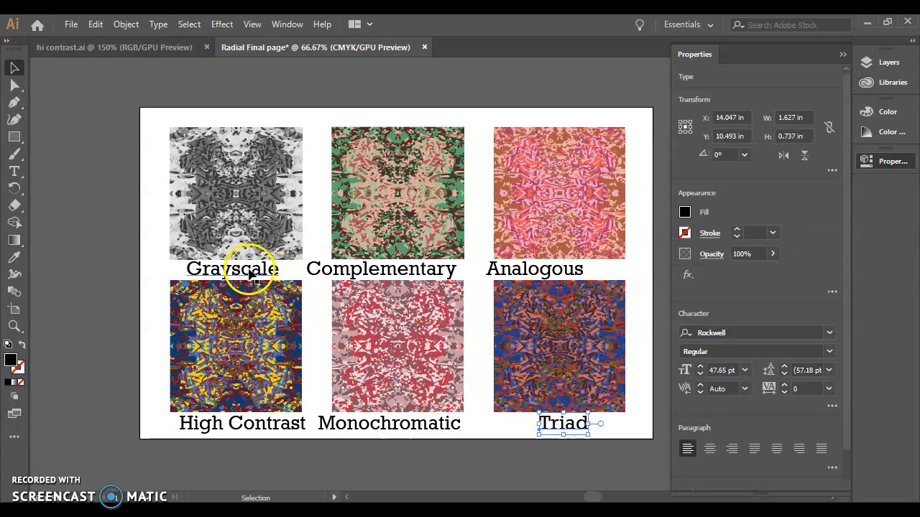
pyautogui.click(249, 274)
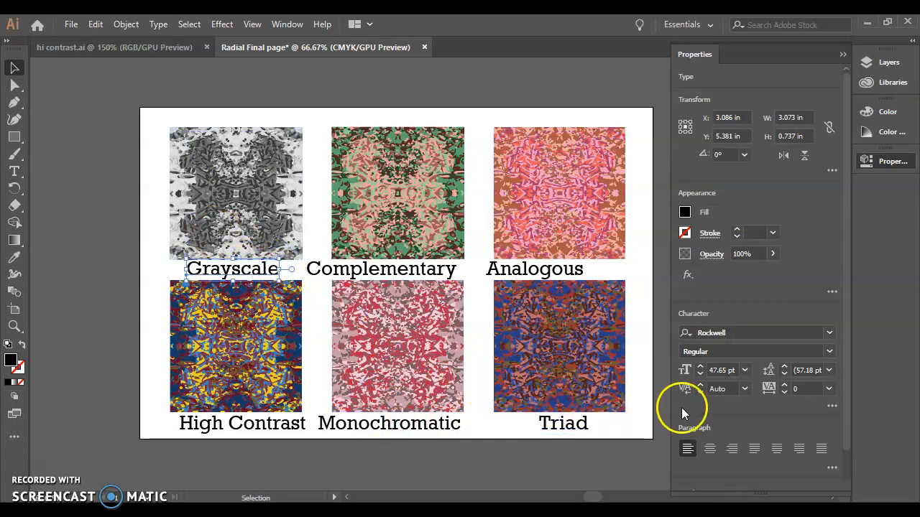
pyautogui.click(700, 376)
pyautogui.click(699, 375)
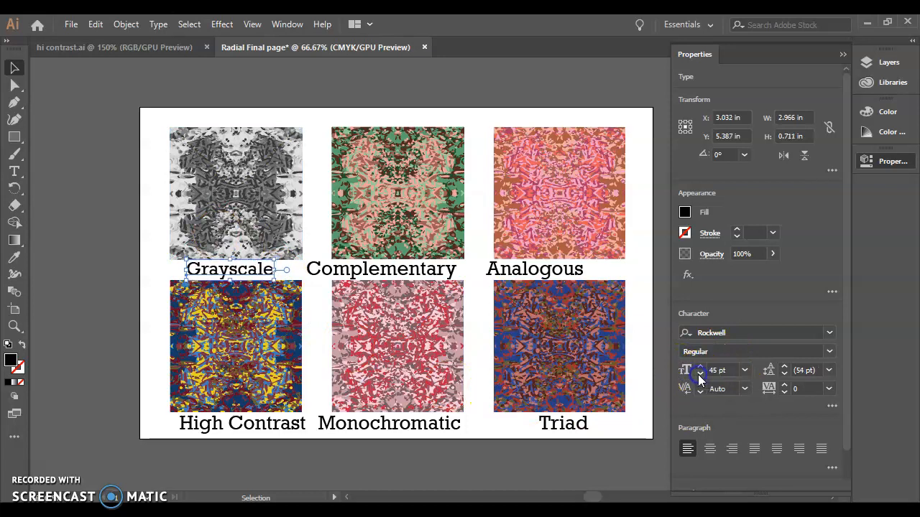
pyautogui.click(700, 375)
pyautogui.click(700, 375)
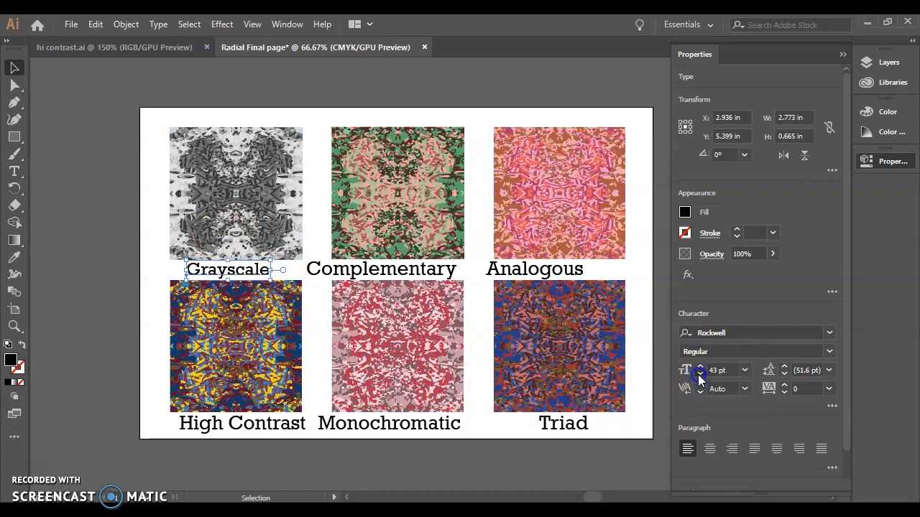
pyautogui.click(699, 375)
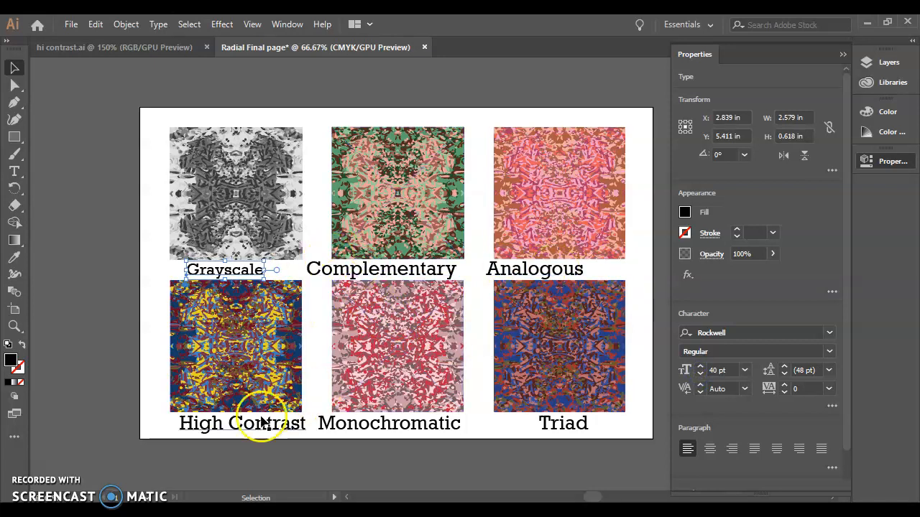
# Match the other five labels to the Grayscale label's 40 pt text style with the Eyedropper.
pyautogui.click(382, 272)
pyautogui.keyDown('shift'); pyautogui.click(519, 273); pyautogui.keyUp('shift')
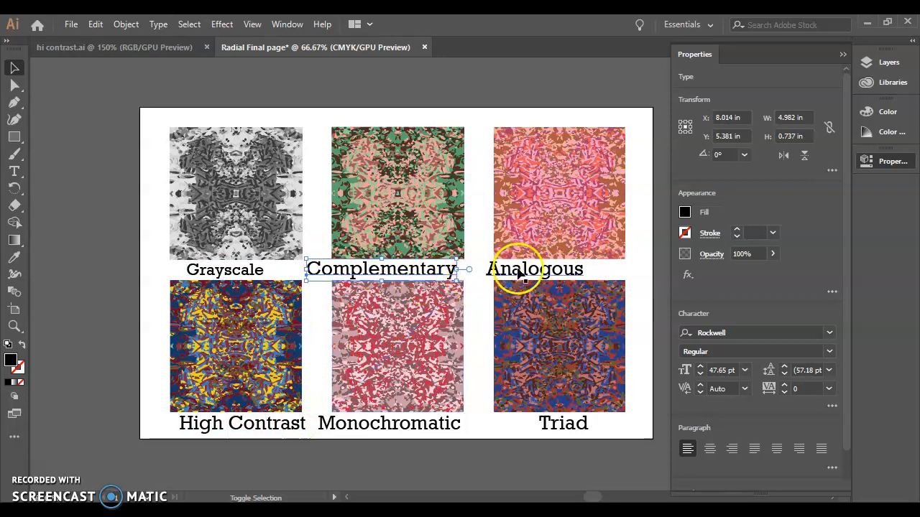
pyautogui.keyDown('shift'); pyautogui.click(574, 427); pyautogui.keyUp('shift')
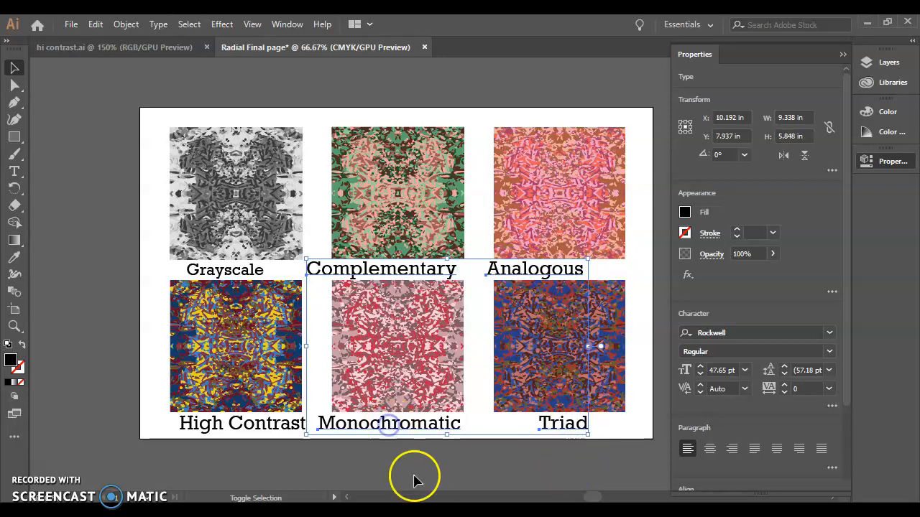
pyautogui.keyDown('shift'); pyautogui.click(268, 425); pyautogui.keyUp('shift')
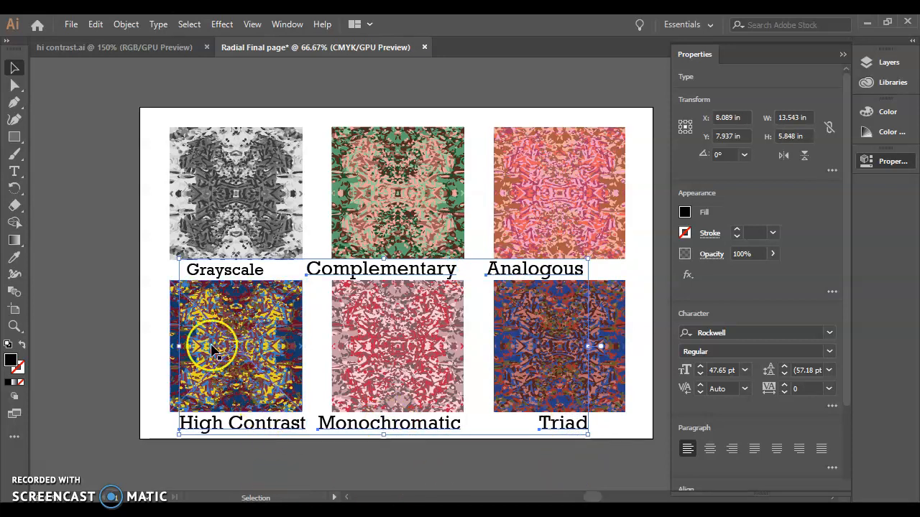
pyautogui.click(13, 259)
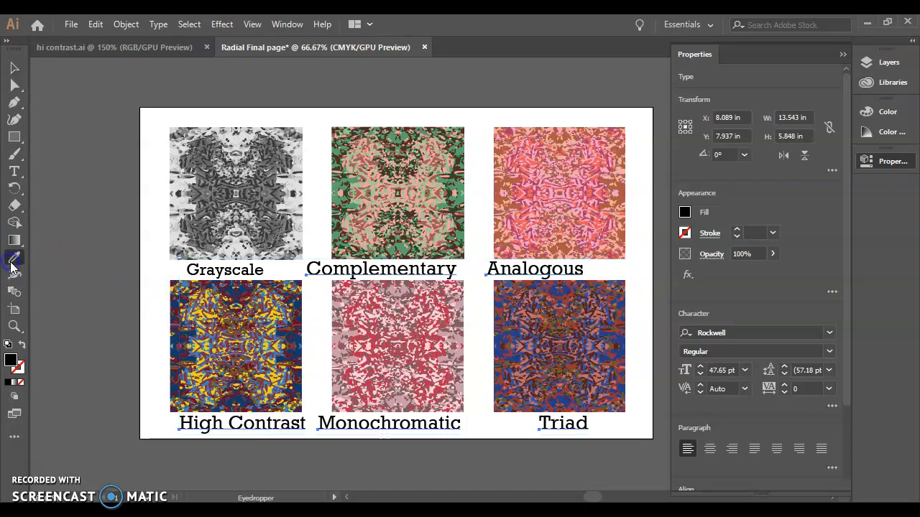
pyautogui.click(226, 268)
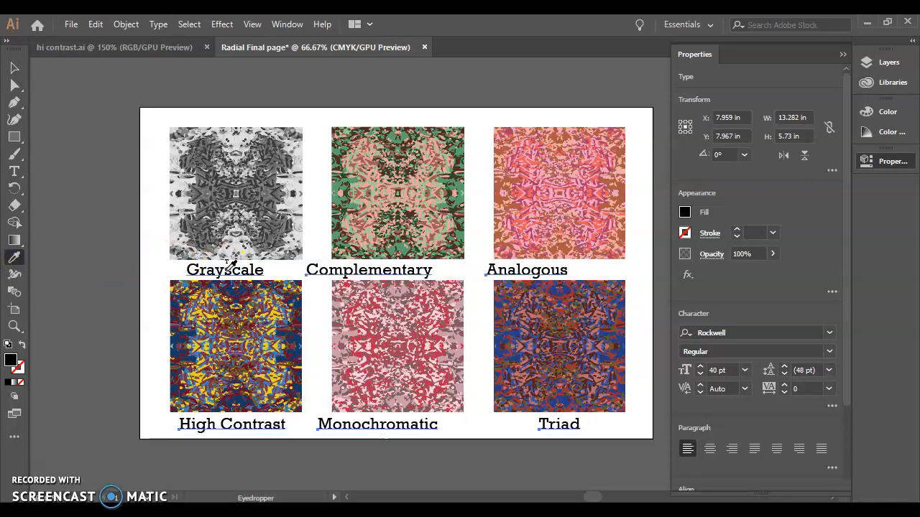
pyautogui.click(15, 67)
pyautogui.click(317, 120)
# Reposition the Complementary, Analogous and Triad labels closer to the centers of their designs.
pyautogui.moveTo(393, 275); pyautogui.dragTo(427, 273)
pyautogui.moveTo(524, 277); pyautogui.dragTo(558, 277)
pyautogui.moveTo(559, 430); pyautogui.dragTo(569, 428)
# Distribute the High Contrast, Monochromatic and Triad labels evenly by their horizontal centers.
pyautogui.moveTo(157, 423); pyautogui.dragTo(610, 446)
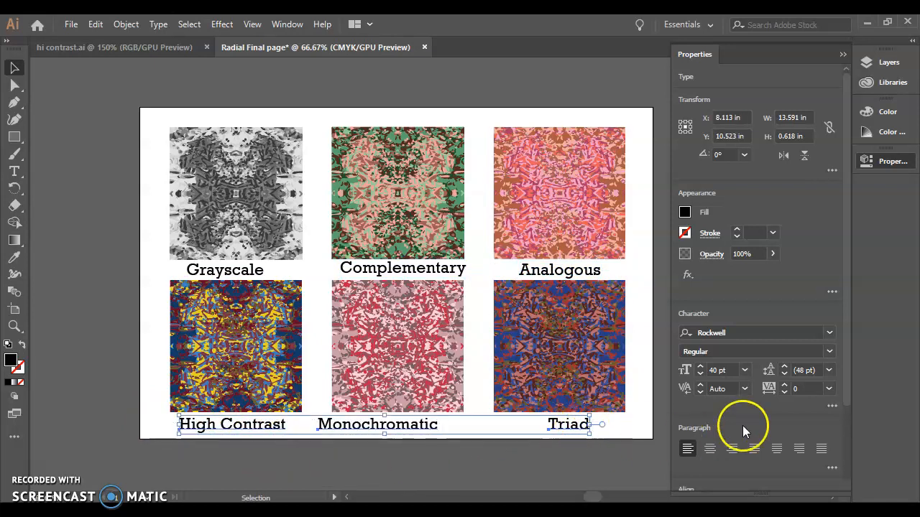
pyautogui.scroll(-3, 765, 402)
pyautogui.click(831, 432)
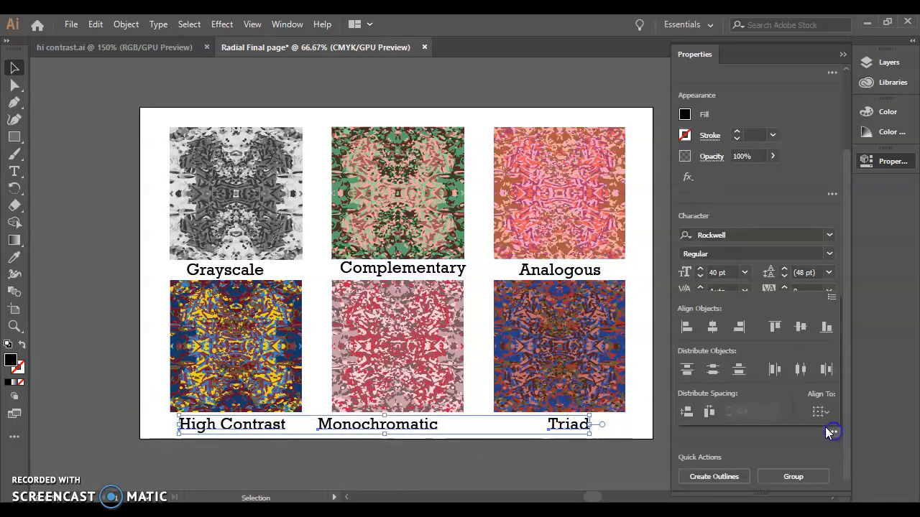
pyautogui.click(800, 369)
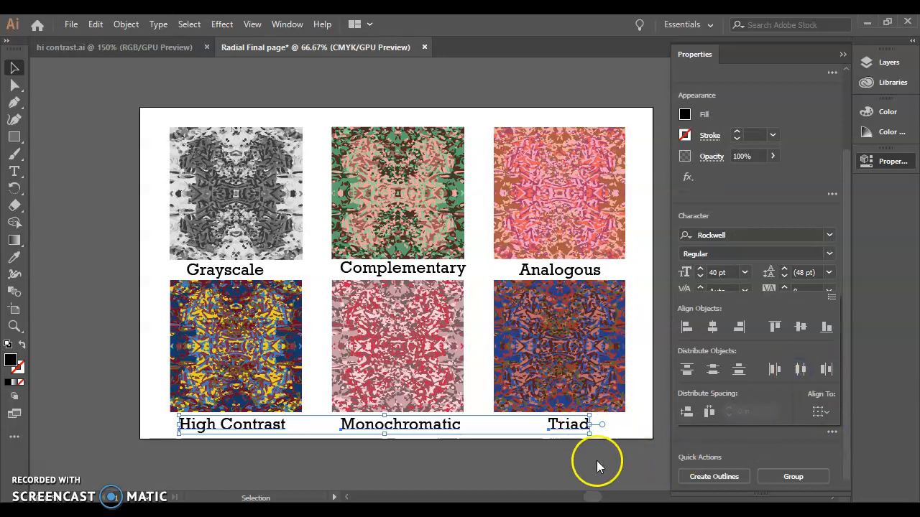
pyautogui.click(523, 472)
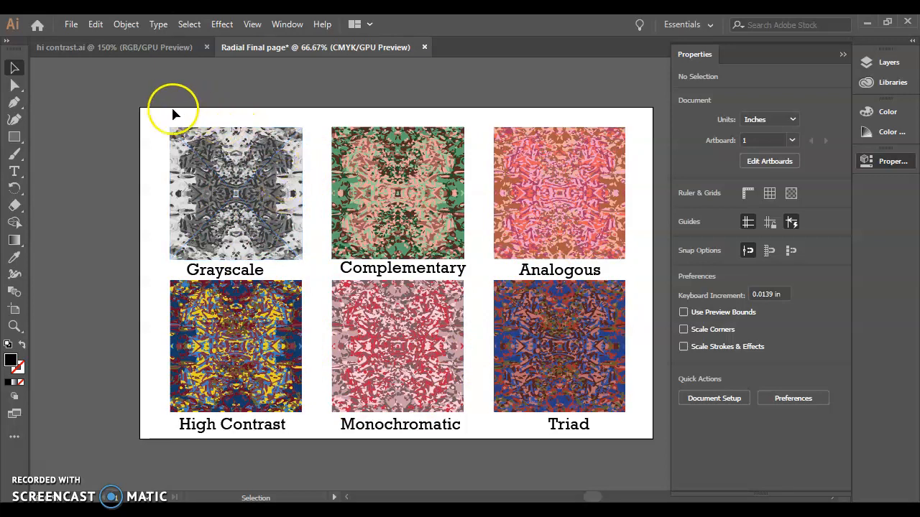
# Move the grayscale design together with its label off the page's left side, to about X -1.72 in, Y 10.17 in.
pyautogui.moveTo(148, 111); pyautogui.dragTo(278, 268)
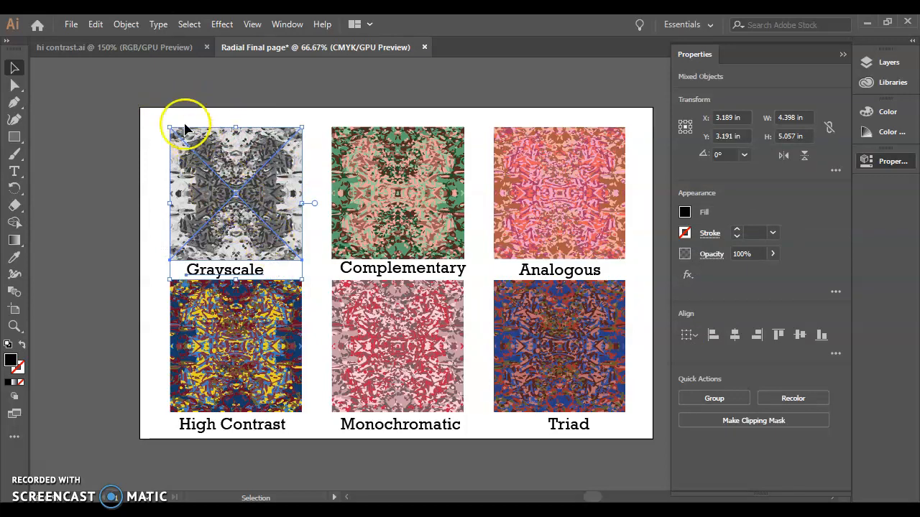
pyautogui.moveTo(150, 114); pyautogui.dragTo(240, 226)
pyautogui.moveTo(278, 269); pyautogui.dragTo(295, 261)
pyautogui.scroll(-1, 295, 261)
pyautogui.moveTo(254, 145); pyautogui.dragTo(96, 362)
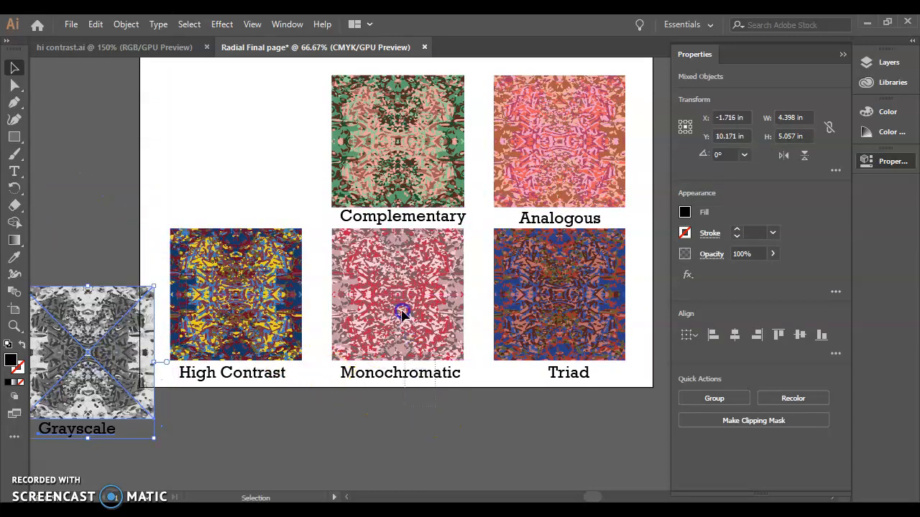
# Move the Monochromatic design and label to the upper row's empty first place, and the Grayscale design and label to the lower row's middle.
pyautogui.click(379, 262)
pyautogui.moveTo(425, 304); pyautogui.dragTo(262, 151)
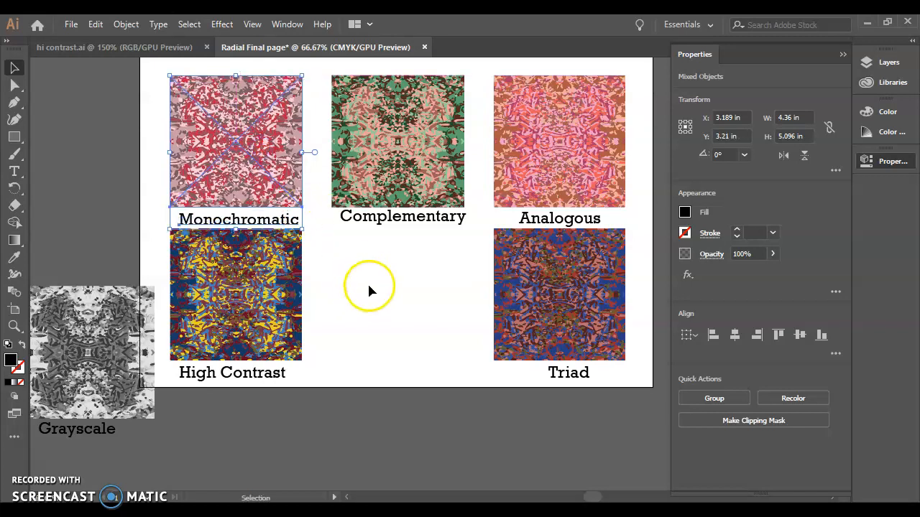
pyautogui.click(93, 263)
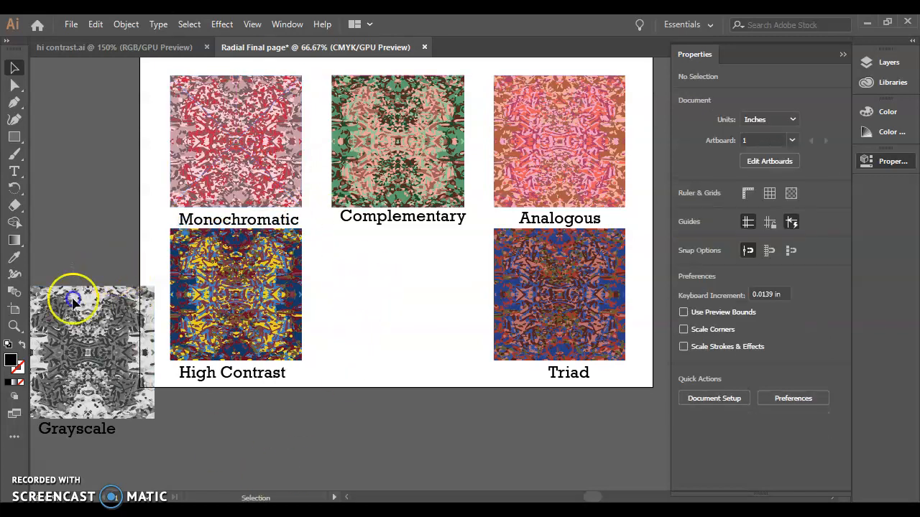
pyautogui.moveTo(92, 439); pyautogui.dragTo(394, 306)
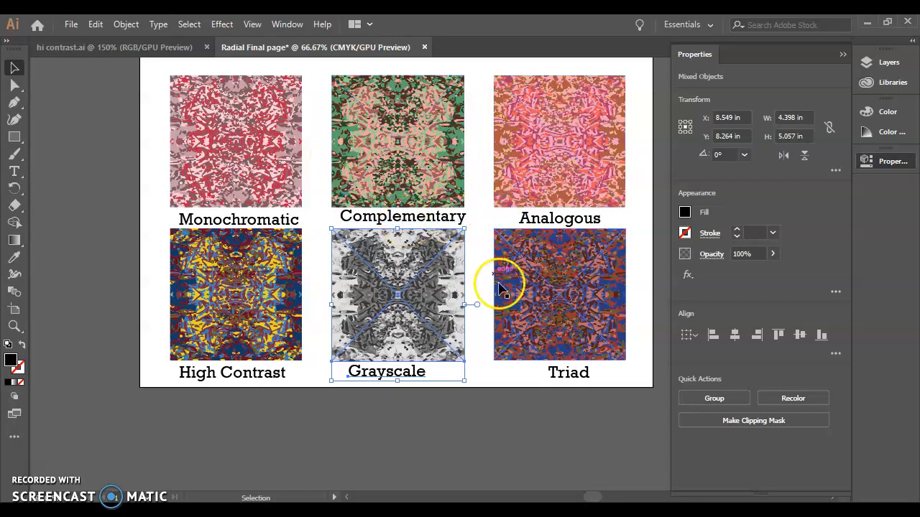
pyautogui.click(481, 429)
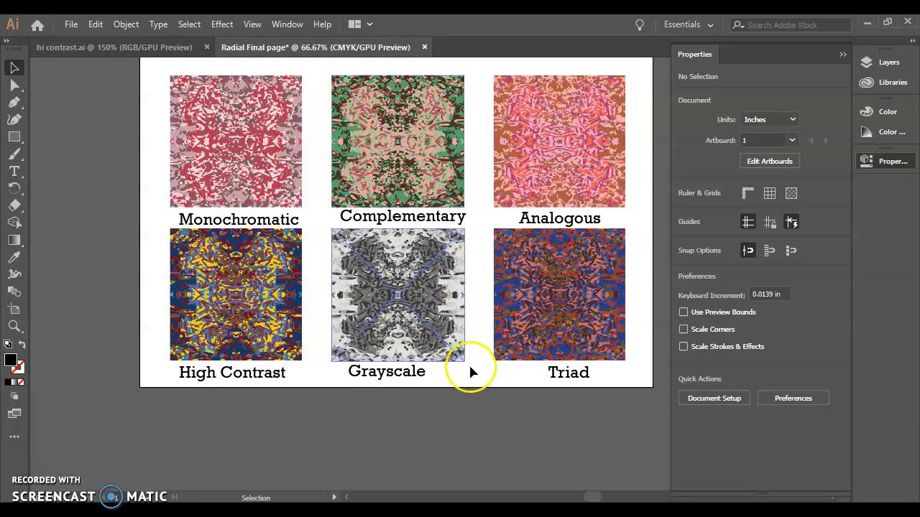
# Draw a rectangle about 17.74 x 11.67 in with the default white fill and 1 pt black stroke, covering the whole page.
pyautogui.scroll(1, 459, 388)
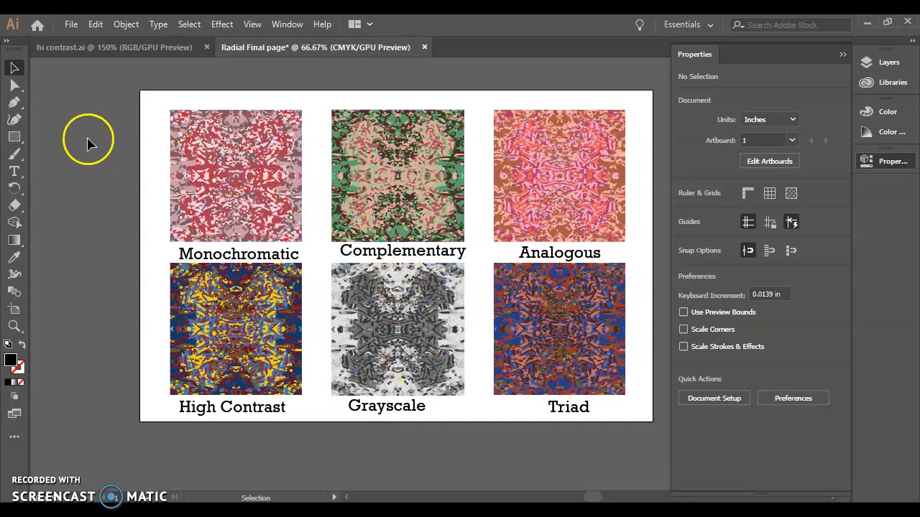
pyautogui.click(14, 142)
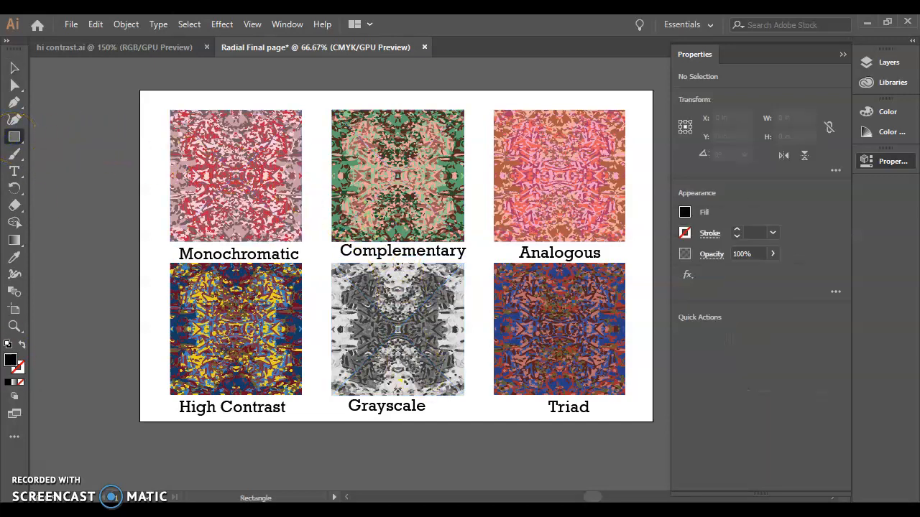
pyautogui.click(8, 344)
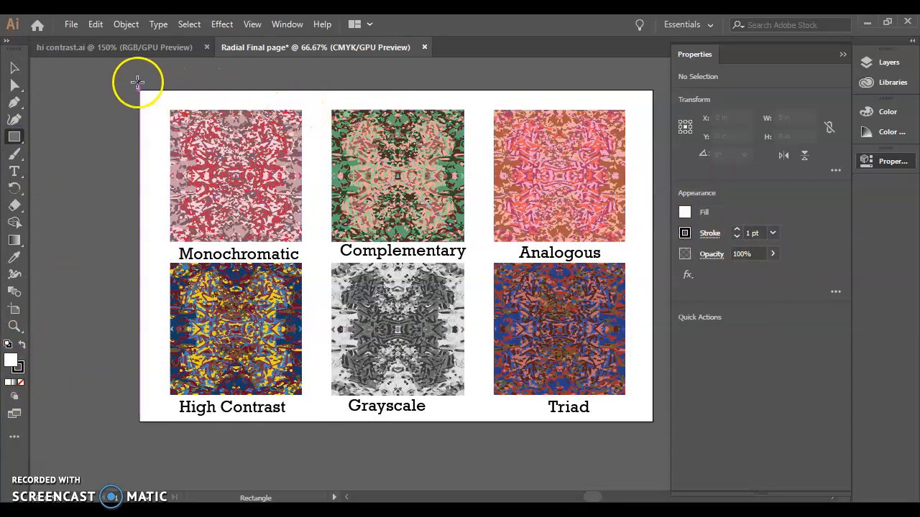
pyautogui.moveTo(127, 79); pyautogui.dragTo(663, 432)
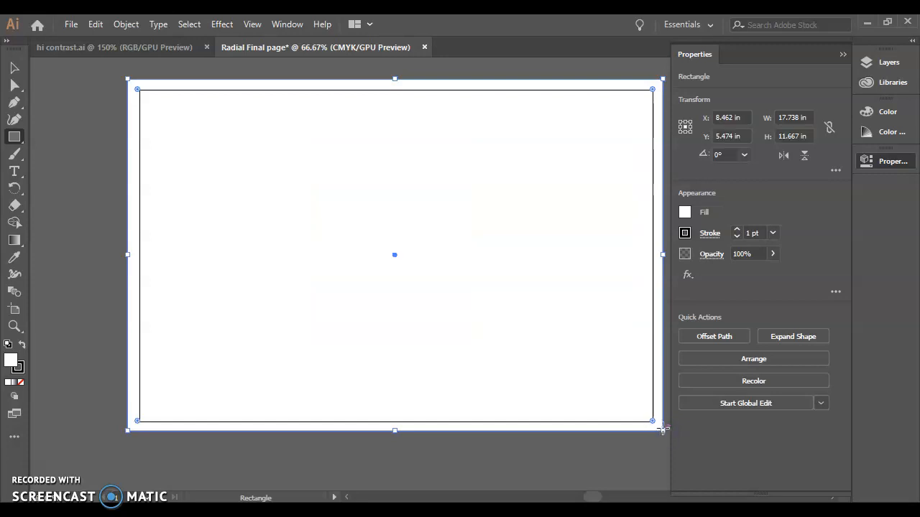
pyautogui.click(14, 68)
pyautogui.moveTo(243, 189)
pyautogui.mouseDown()
pyautogui.moveTo(319, 281)
pyautogui.moveTo(316, 259)
pyautogui.moveTo(270, 201)
pyautogui.moveTo(257, 199)
pyautogui.mouseUp()
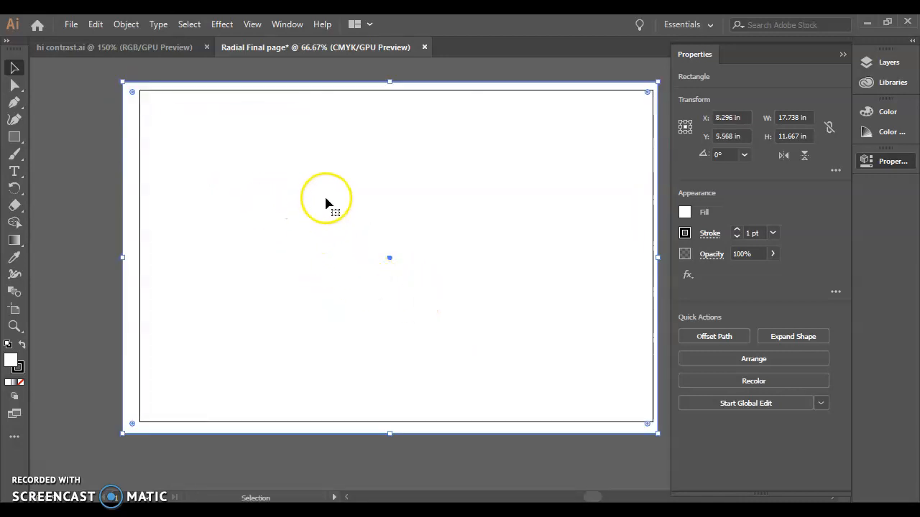
# Send the page-covering rectangle to the back, behind all designs and labels.
pyautogui.rightClick(448, 209)
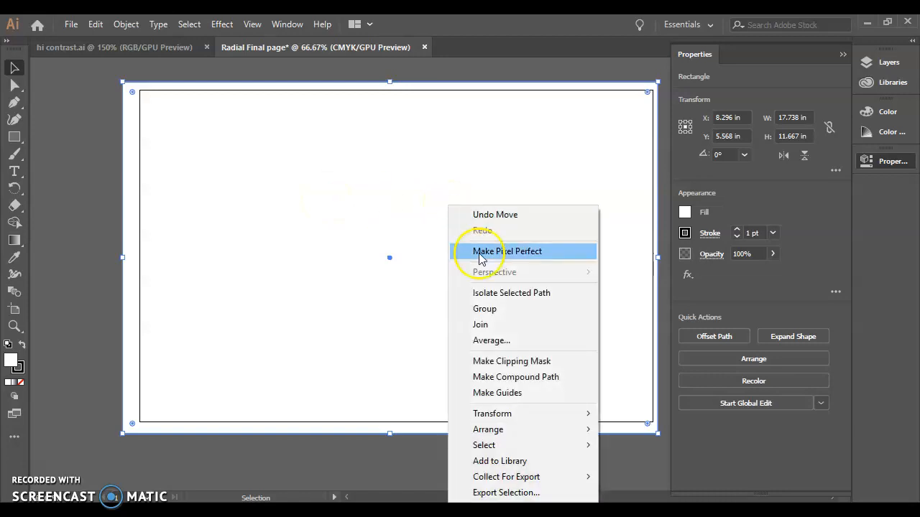
pyautogui.moveTo(513, 429)
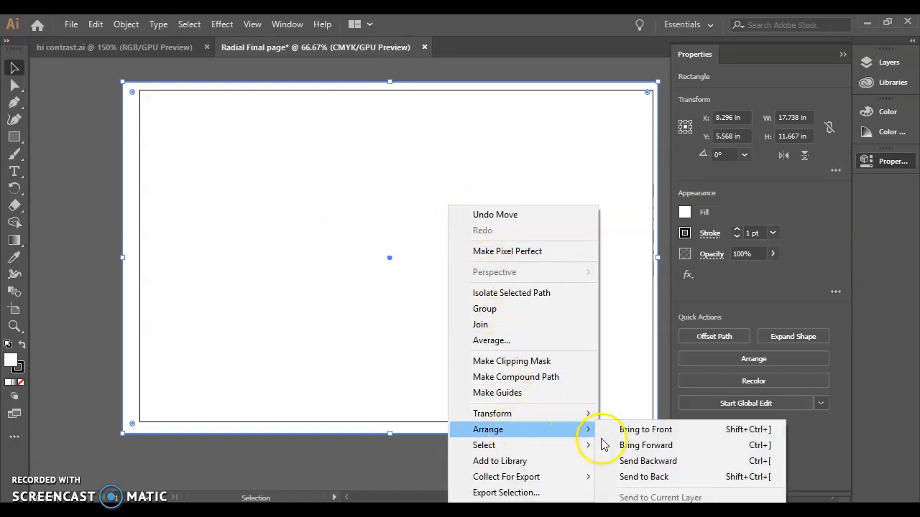
pyautogui.click(643, 477)
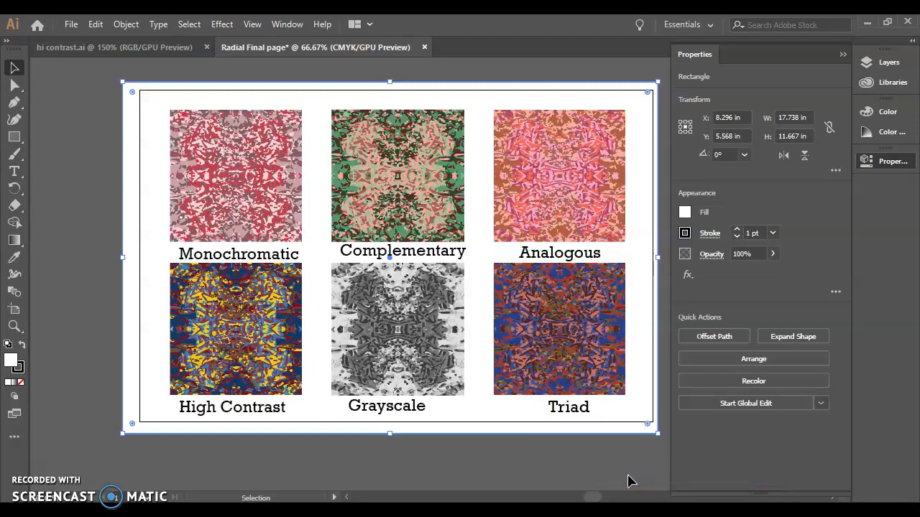
# Try blue, purple, orange and tan swatches as the background rectangle's fill.
pyautogui.click(686, 212)
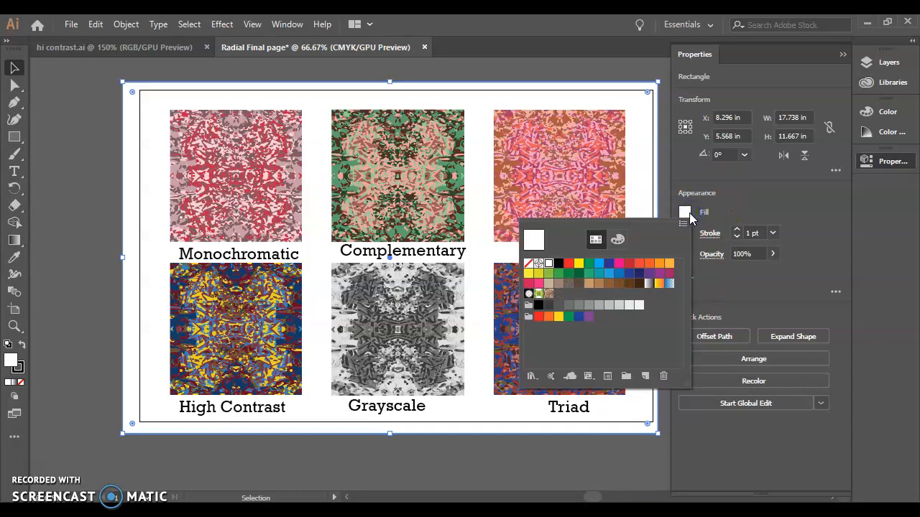
pyautogui.click(609, 273)
pyautogui.click(619, 274)
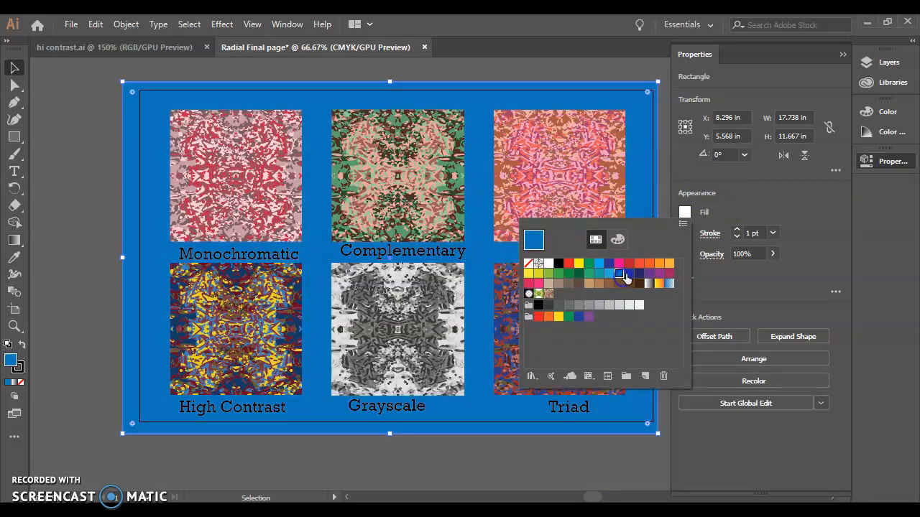
pyautogui.click(639, 264)
pyautogui.click(639, 273)
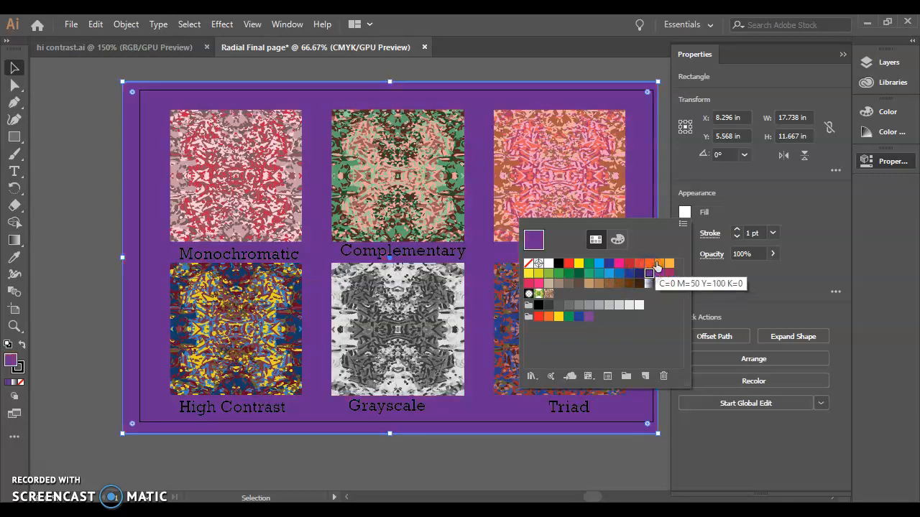
pyautogui.click(659, 264)
pyautogui.click(589, 283)
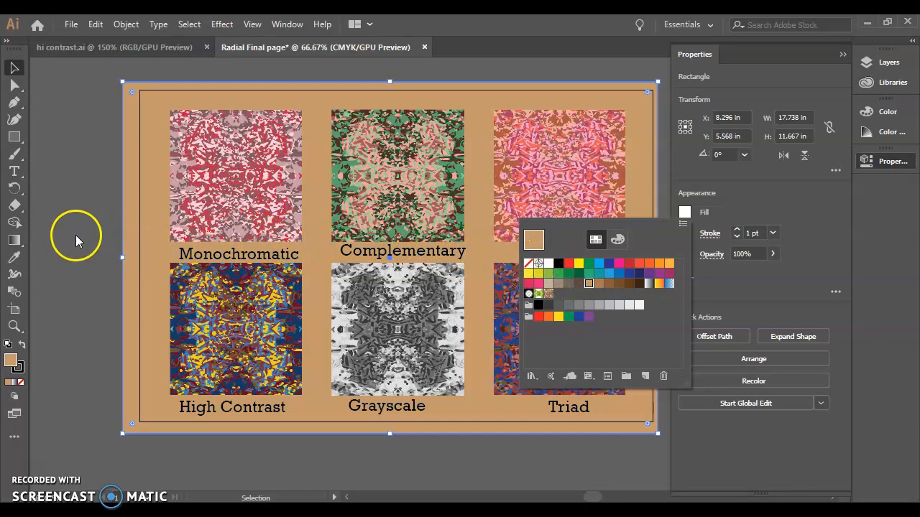
pyautogui.click(18, 259)
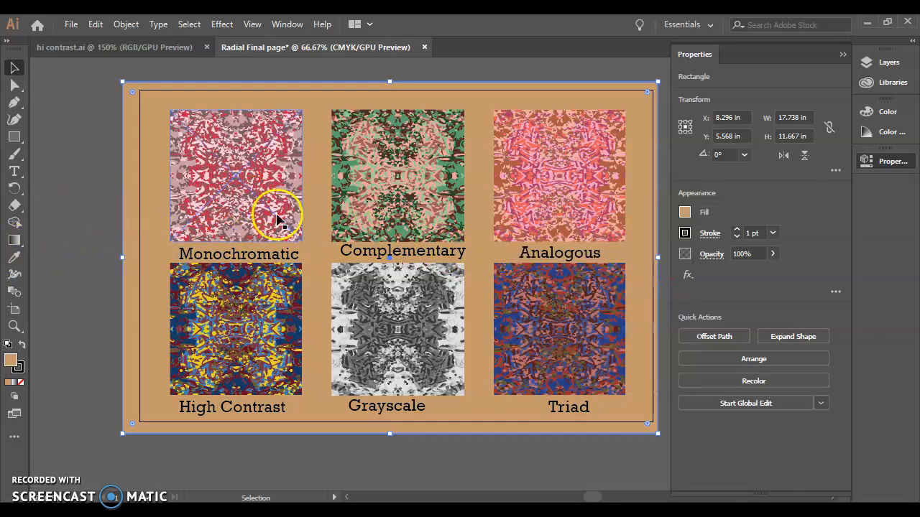
# Try background fills sampled with the Eyedropper from the Monochromatic and Complementary designs.
pyautogui.click(14, 257)
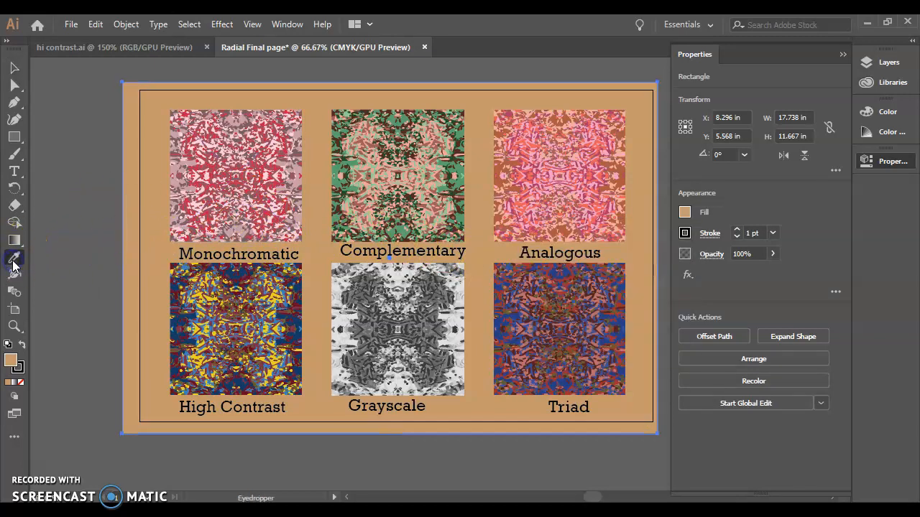
pyautogui.click(282, 199)
pyautogui.click(288, 171)
pyautogui.click(347, 162)
pyautogui.click(365, 184)
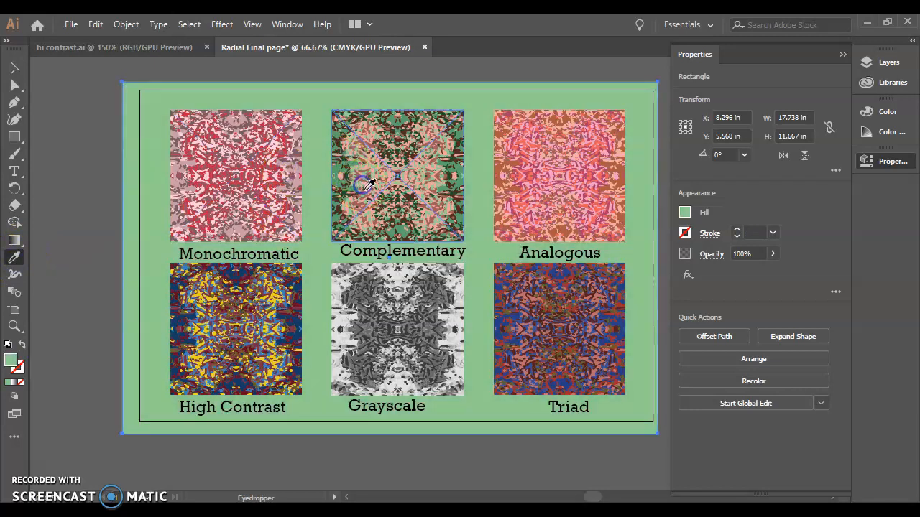
pyautogui.click(431, 230)
pyautogui.click(416, 233)
# Try background fills sampled with the Eyedropper from the Analogous and Triad designs.
pyautogui.click(507, 207)
pyautogui.click(537, 219)
pyautogui.click(610, 230)
pyautogui.click(622, 174)
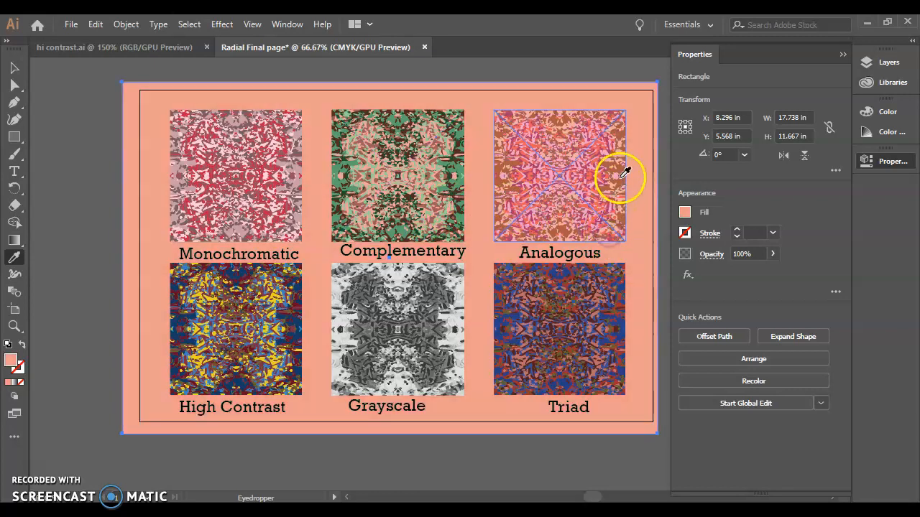
pyautogui.click(535, 323)
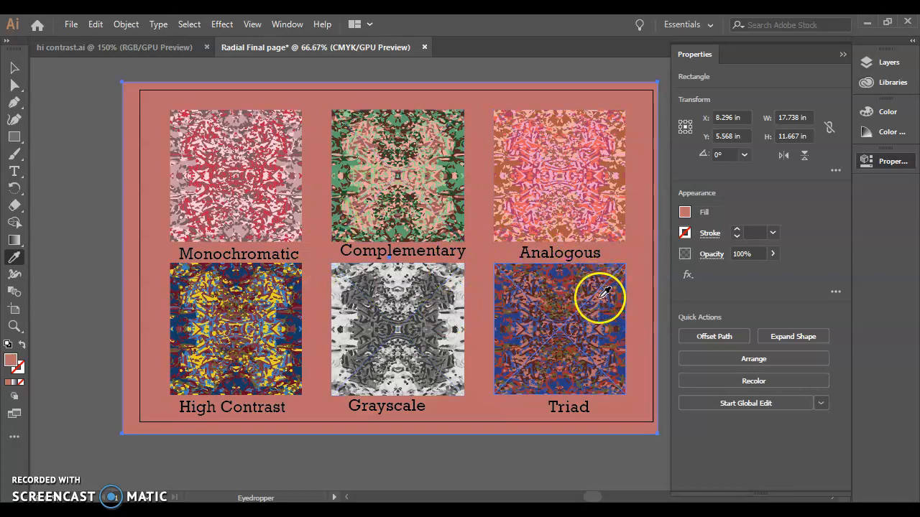
pyautogui.click(596, 313)
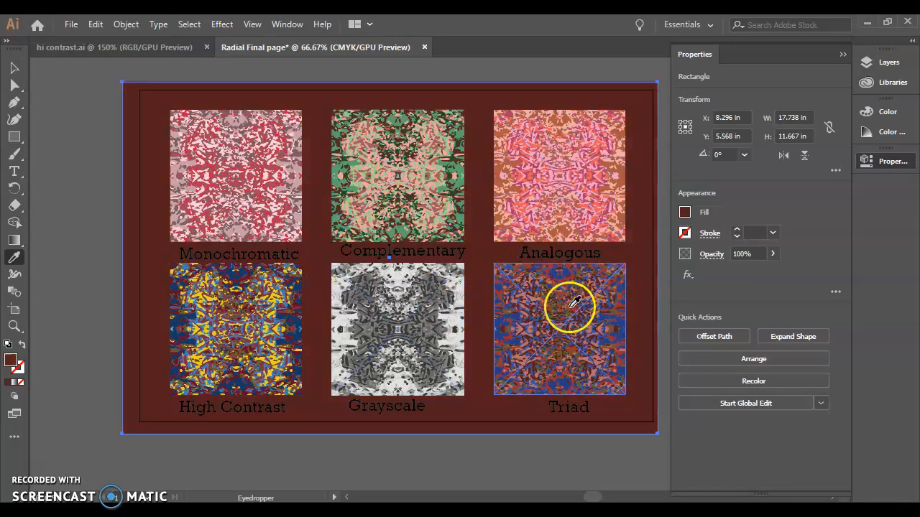
# Try dark and medium grays from the Grayscale design and a dark red from the High Contrast design as the background fill.
pyautogui.click(442, 320)
pyautogui.click(393, 316)
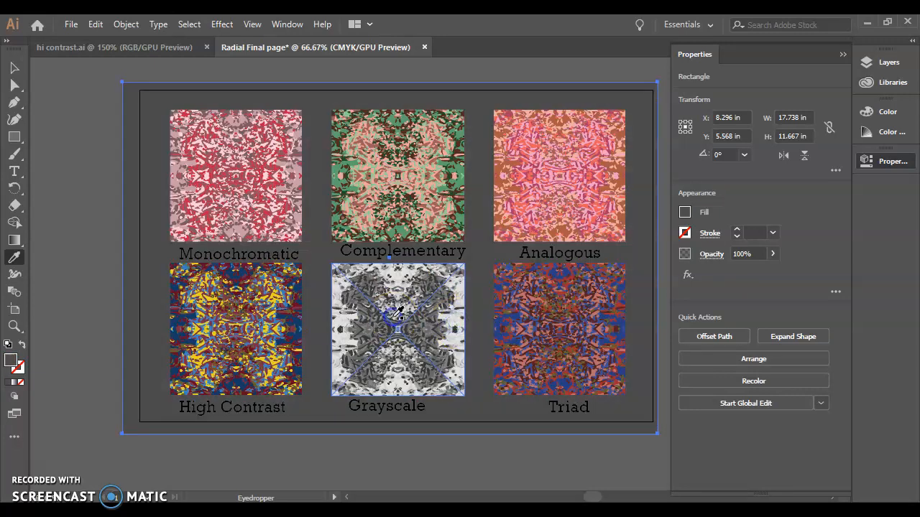
pyautogui.click(413, 329)
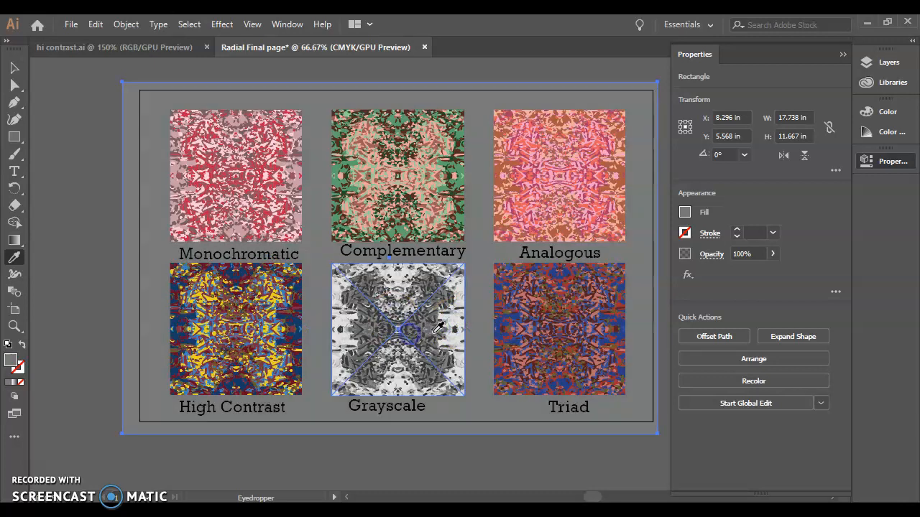
pyautogui.click(293, 328)
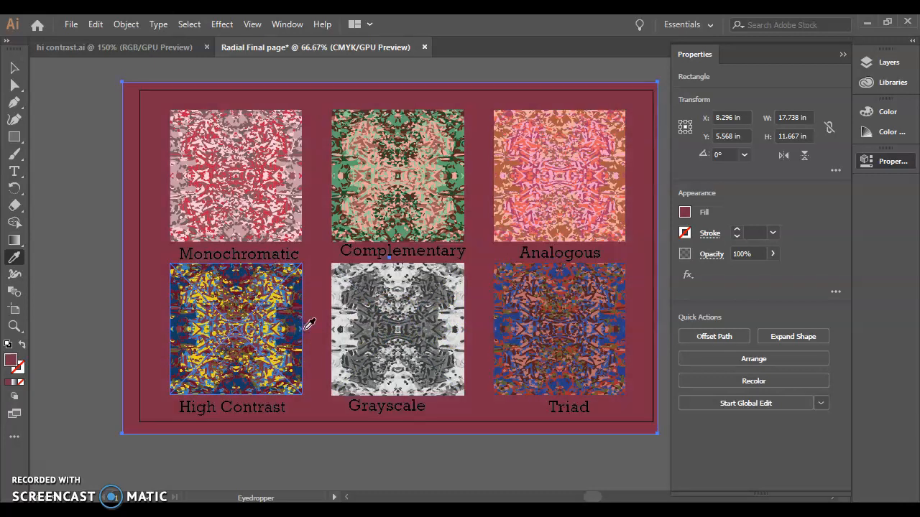
# Fill the background rectangle with a light gray sampled from the Grayscale design using the Eyedropper.
pyautogui.click(433, 331)
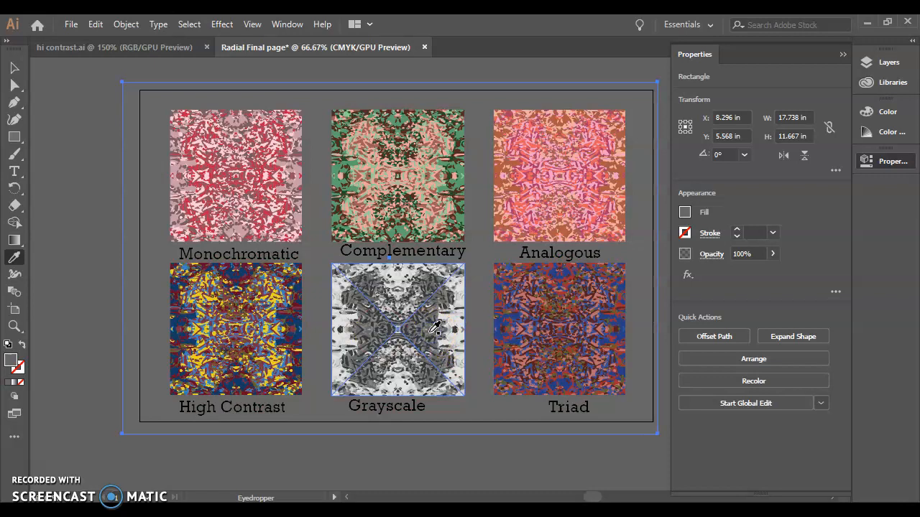
pyautogui.click(443, 314)
pyautogui.click(452, 293)
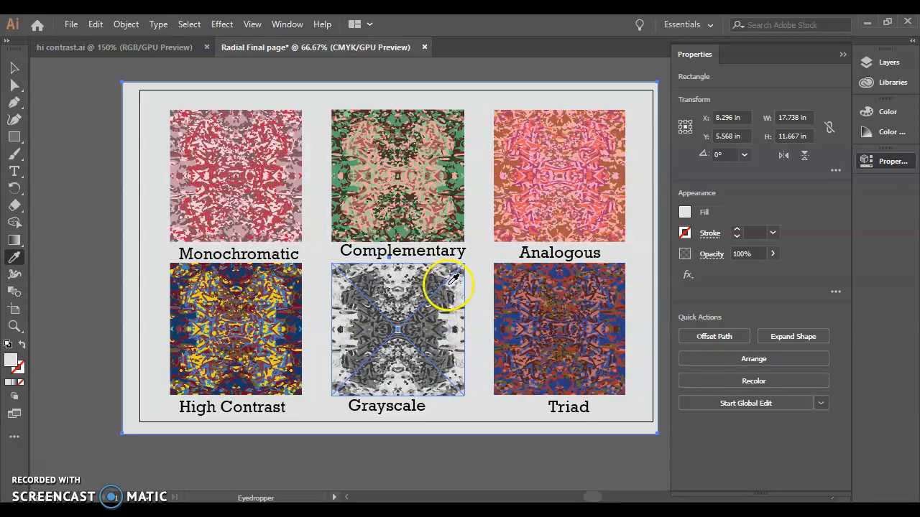
pyautogui.click(450, 282)
pyautogui.click(481, 252)
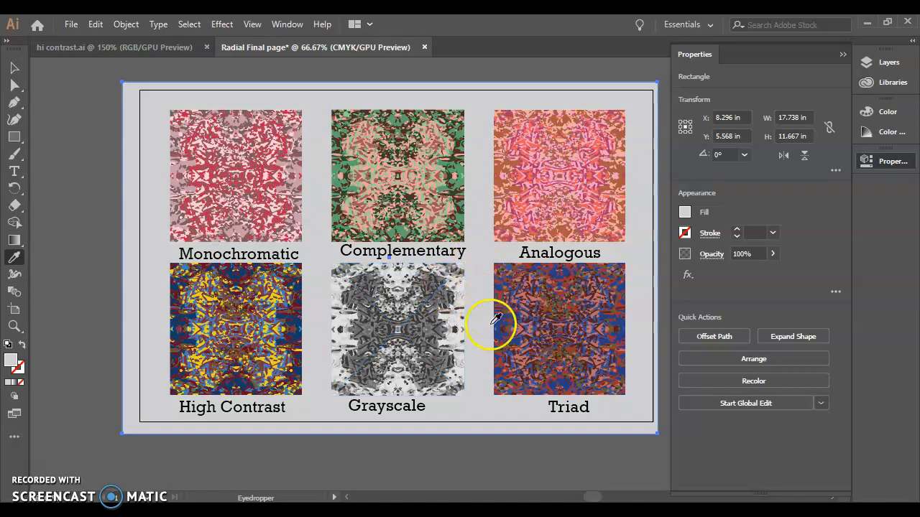
pyautogui.click(16, 68)
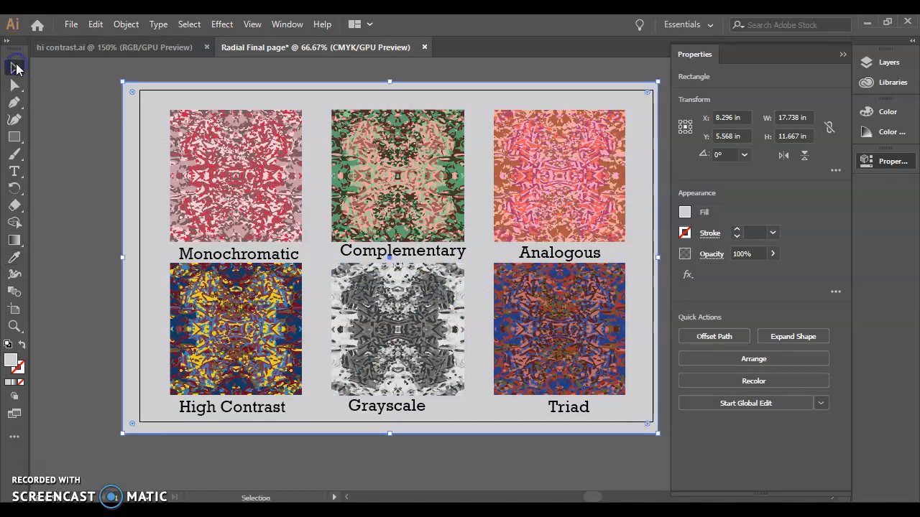
pyautogui.click(288, 257)
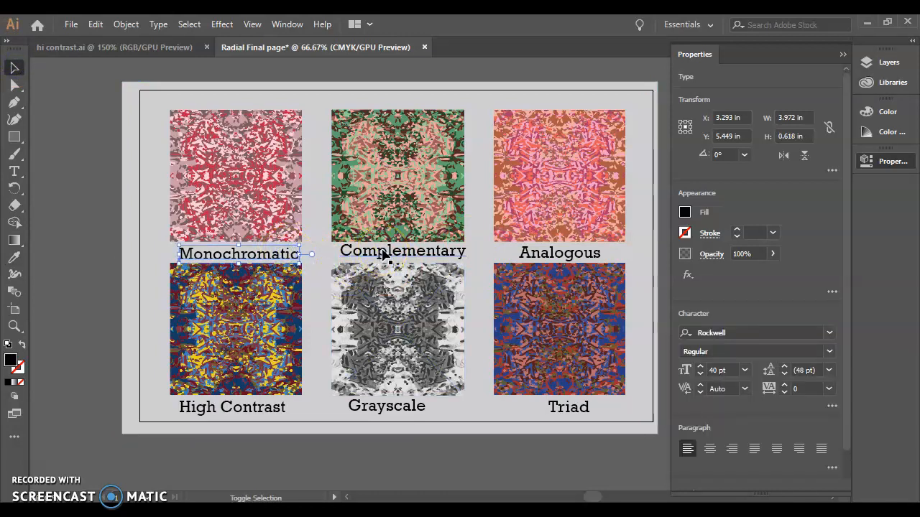
pyautogui.click(135, 251)
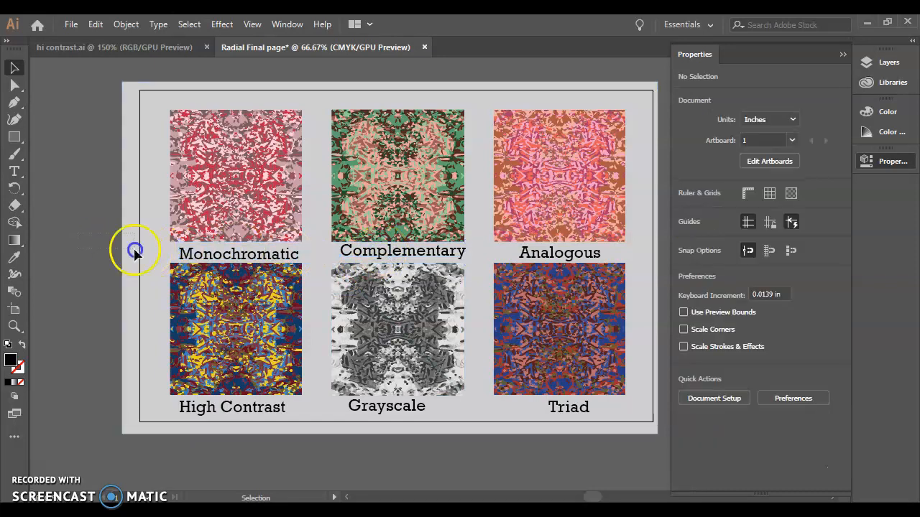
pyautogui.moveTo(504, 244); pyautogui.dragTo(575, 256)
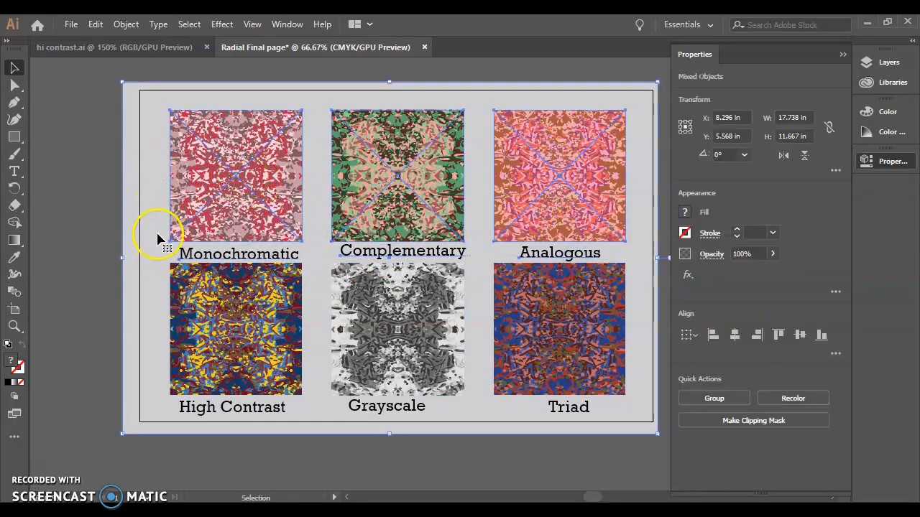
pyautogui.click(66, 224)
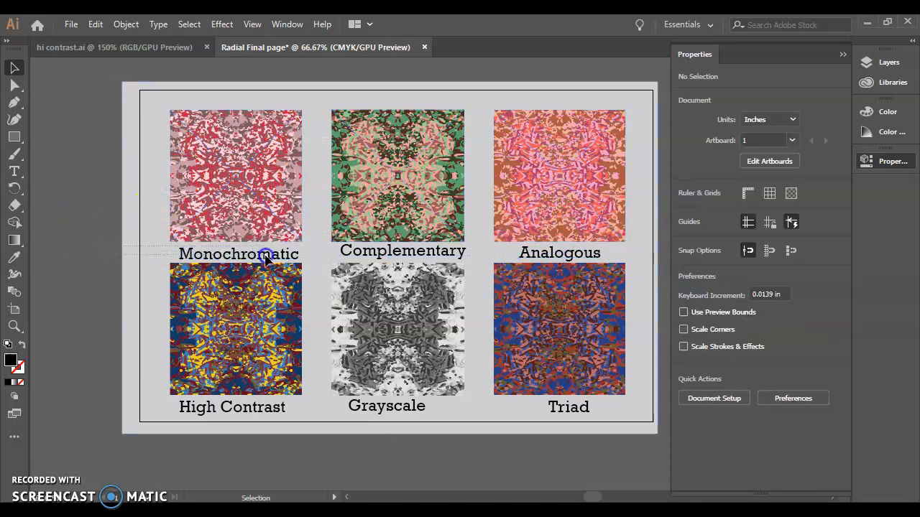
pyautogui.click(546, 251)
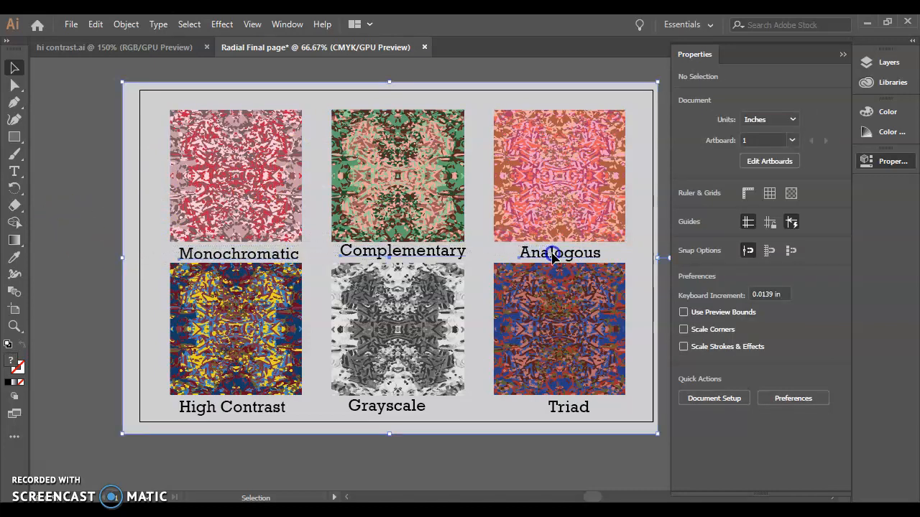
pyautogui.click(92, 192)
# Align the Monochromatic, Complementary and Analogous labels to each other by their bottom edges, keeping the Rockwell font.
pyautogui.click(216, 257)
pyautogui.keyDown('shift'); pyautogui.click(380, 251); pyautogui.keyUp('shift')
pyautogui.keyDown('shift'); pyautogui.click(544, 257); pyautogui.keyUp('shift')
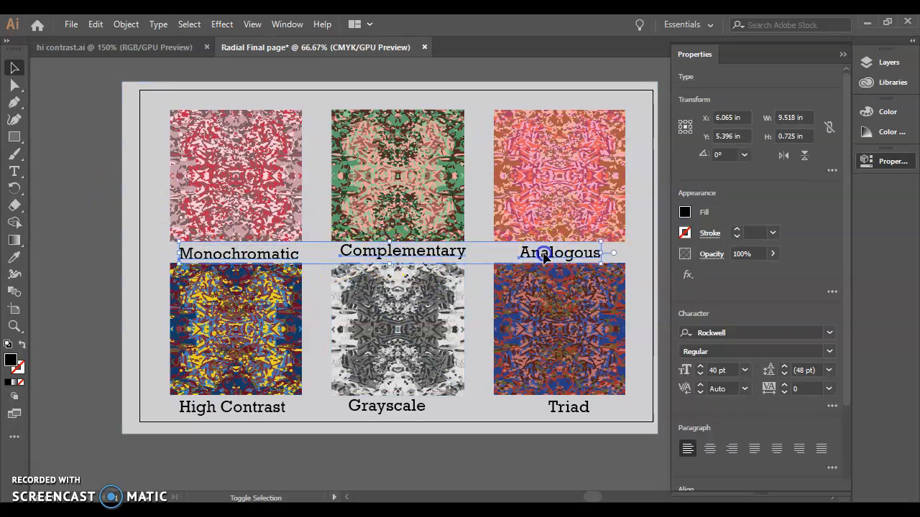
pyautogui.scroll(-3, 712, 332)
pyautogui.scroll(2, 565, 216)
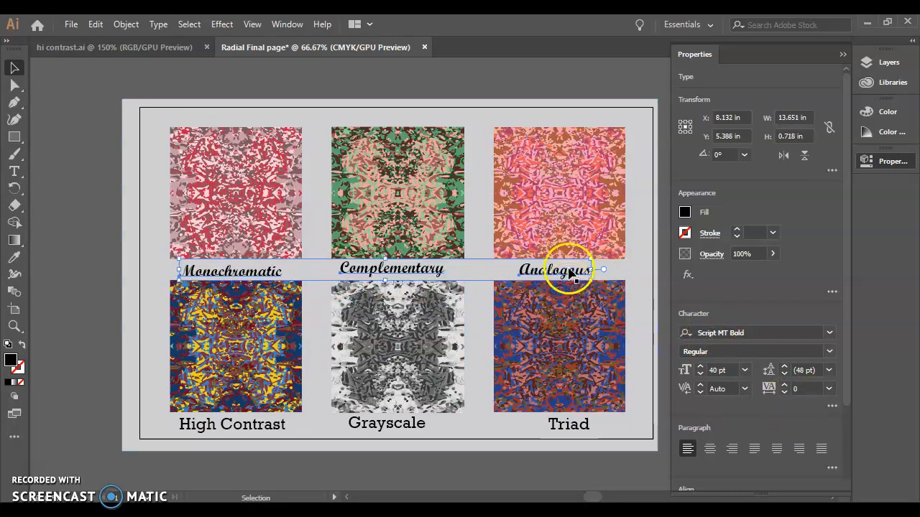
pyautogui.scroll(2, 717, 332)
pyautogui.scroll(1, 717, 336)
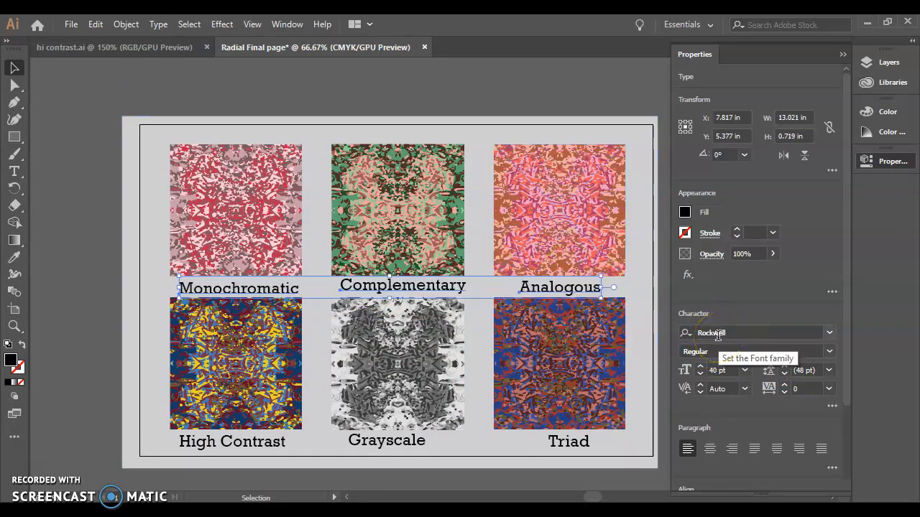
pyautogui.moveTo(847, 349); pyautogui.dragTo(845, 440)
pyautogui.click(823, 416)
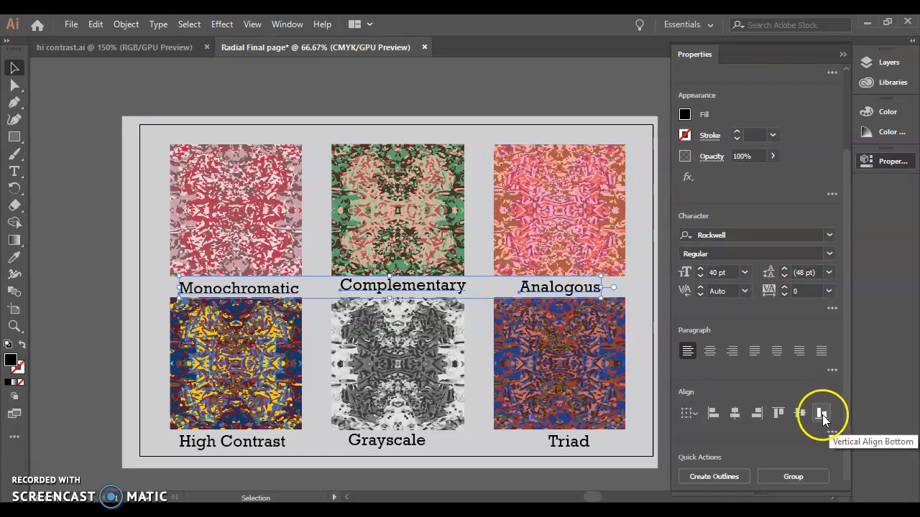
pyautogui.click(822, 415)
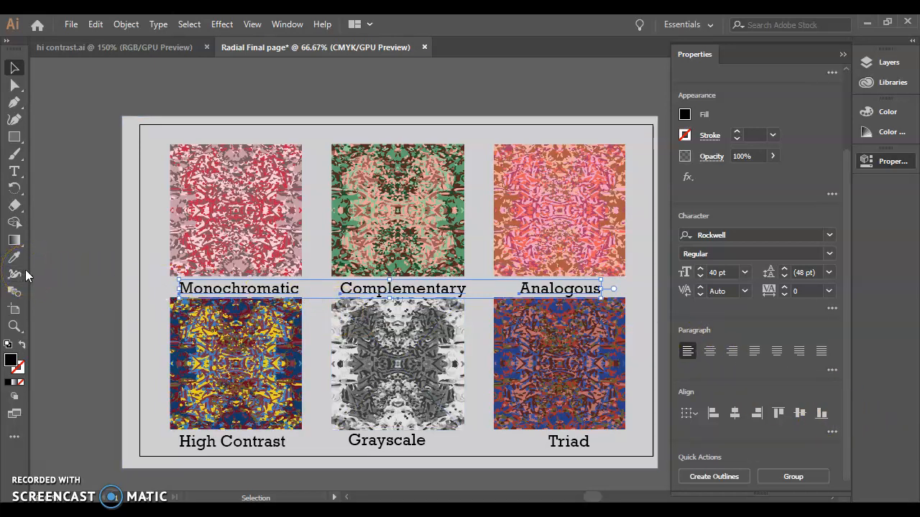
pyautogui.click(76, 240)
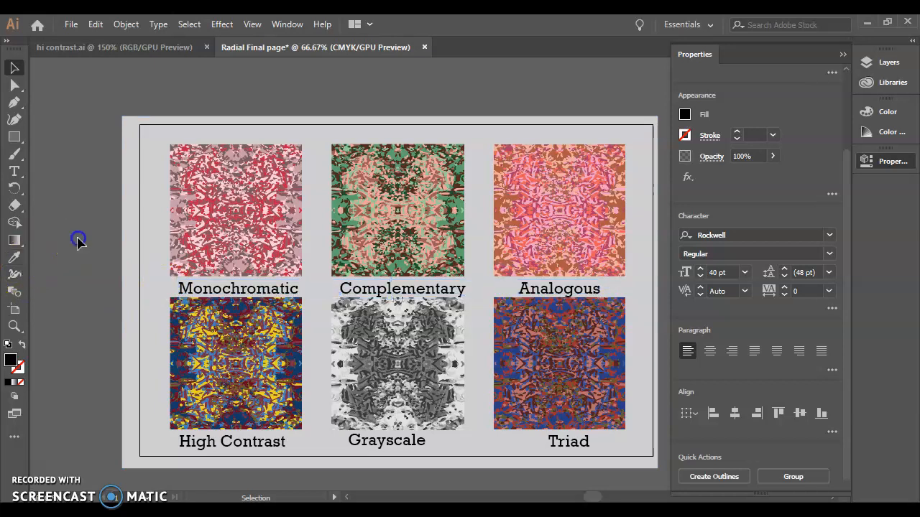
# Nudge the Monochromatic and Complementary labels left and fine-tune the Analogous label so each is centered under its design.
pyautogui.click(237, 291)
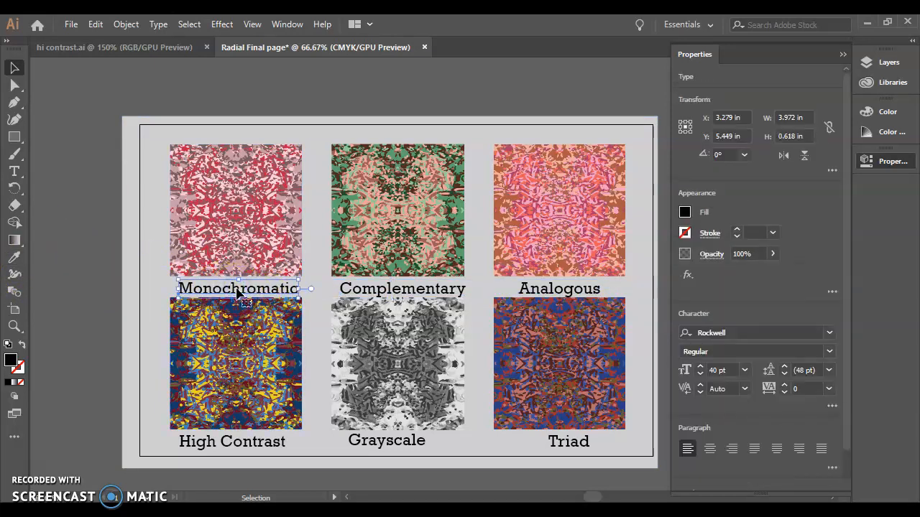
pyautogui.press('Left')
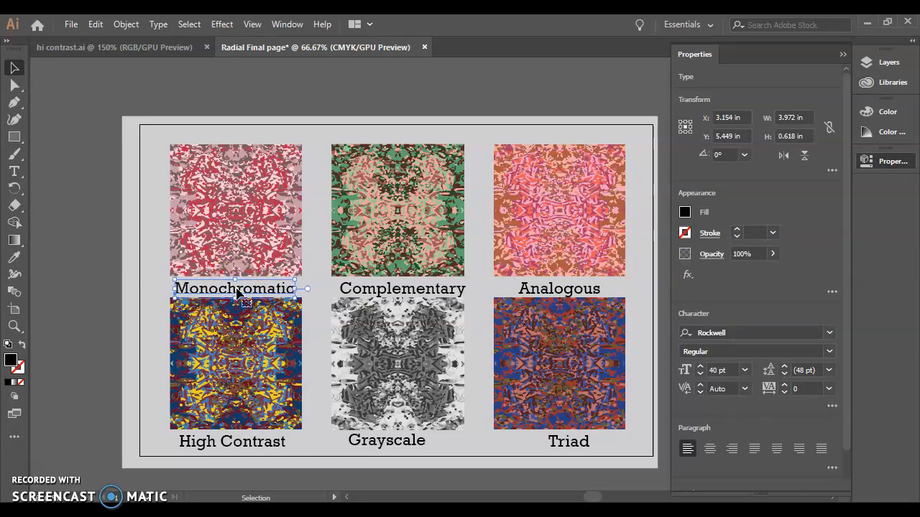
pyautogui.click(401, 288)
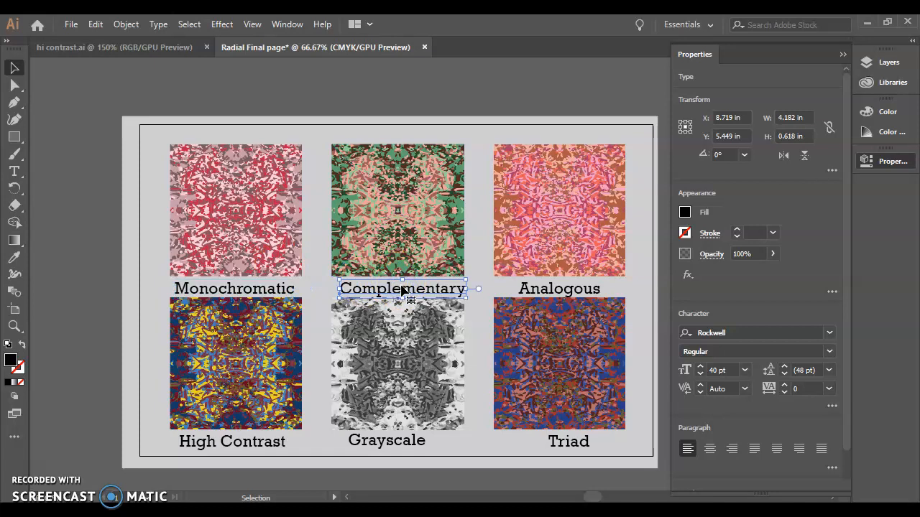
pyautogui.press('Left')
pyautogui.press('Left')
pyautogui.press('Left')
pyautogui.press('Left')
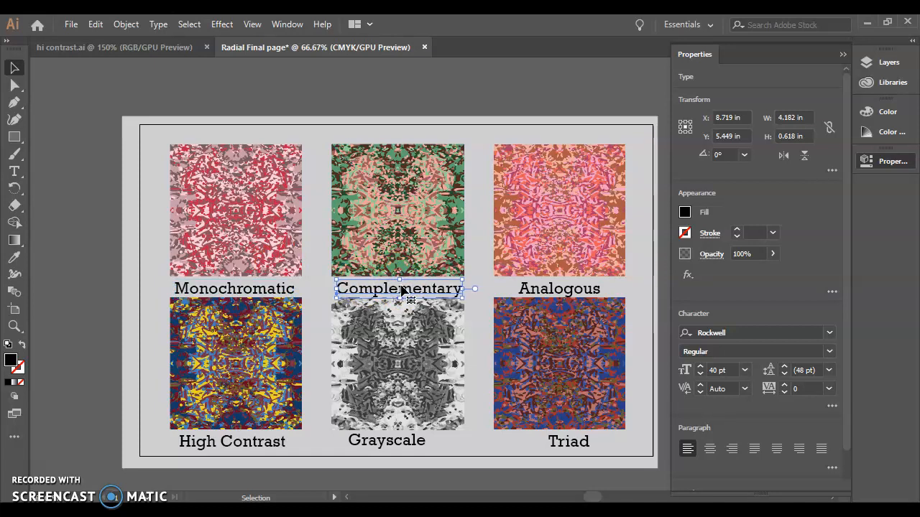
pyautogui.click(530, 294)
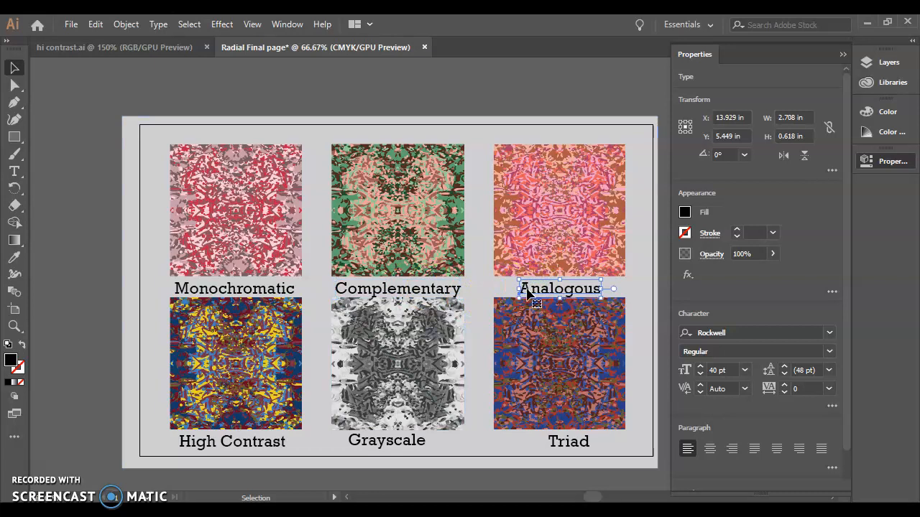
# Align the High Contrast, Grayscale and Triad labels to each other by their bottom edges.
pyautogui.click(272, 443)
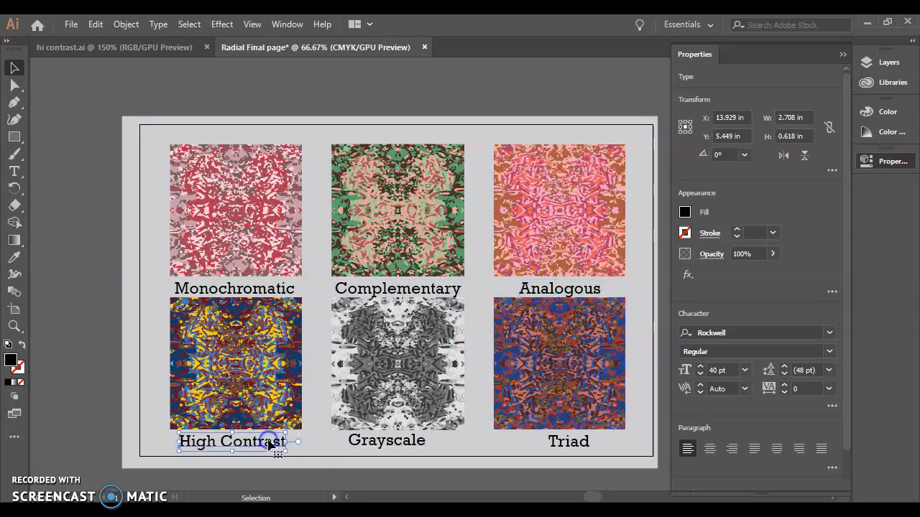
pyautogui.keyDown('shift'); pyautogui.click(410, 439); pyautogui.keyUp('shift')
pyautogui.keyDown('shift'); pyautogui.click(572, 445); pyautogui.keyUp('shift')
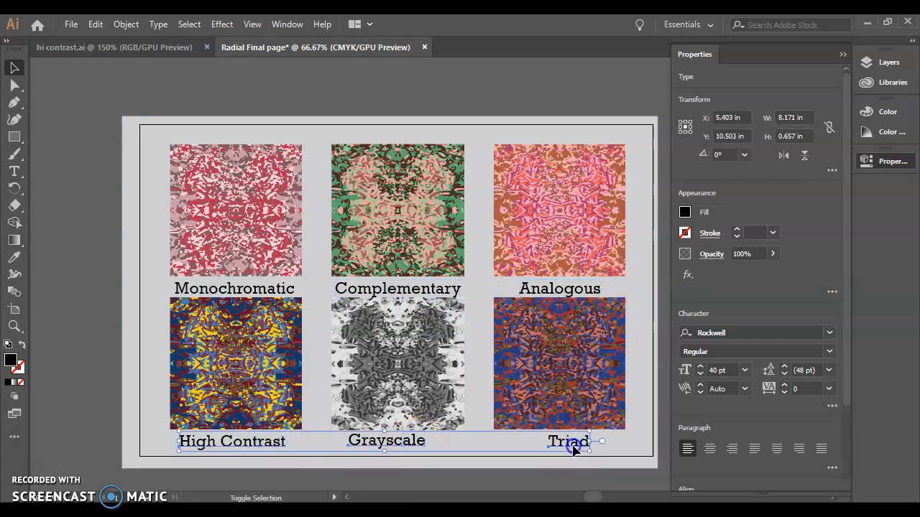
pyautogui.scroll(-3, 838, 369)
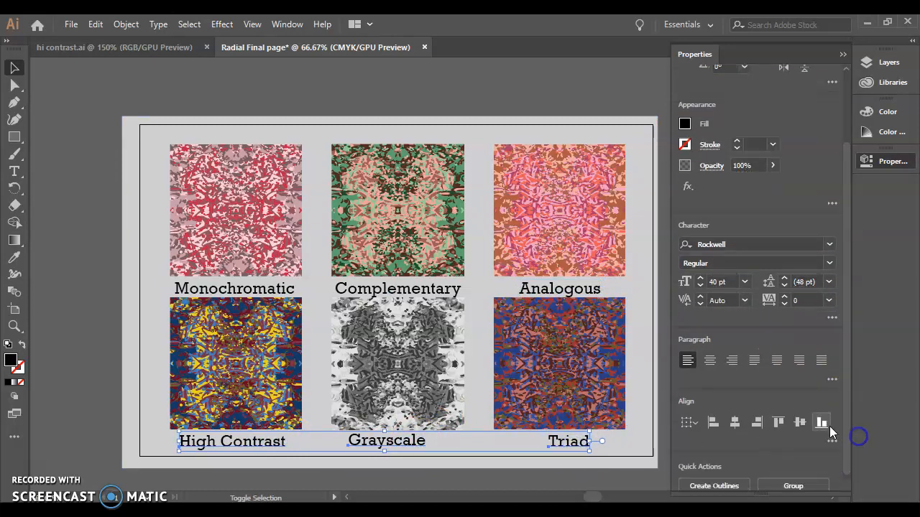
pyautogui.click(826, 427)
pyautogui.click(345, 465)
# Center the lower-row labels under their designs, nudging Grayscale right to about X 8.56 in and Triad left to about X 13.95 in.
pyautogui.click(246, 443)
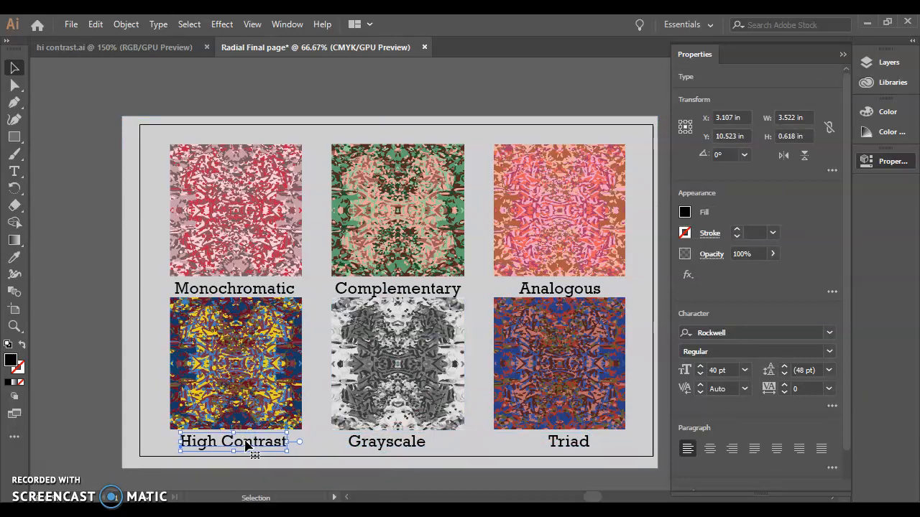
pyautogui.click(379, 444)
pyautogui.press('Right')
pyautogui.press('Right')
pyautogui.press('Right')
pyautogui.press('Right')
pyautogui.press('Right')
pyautogui.press('Right')
pyautogui.press('Right')
pyautogui.press('Right')
pyautogui.press('Right')
pyautogui.press('Right')
pyautogui.press('Right')
pyautogui.press('Right')
pyautogui.press('Right')
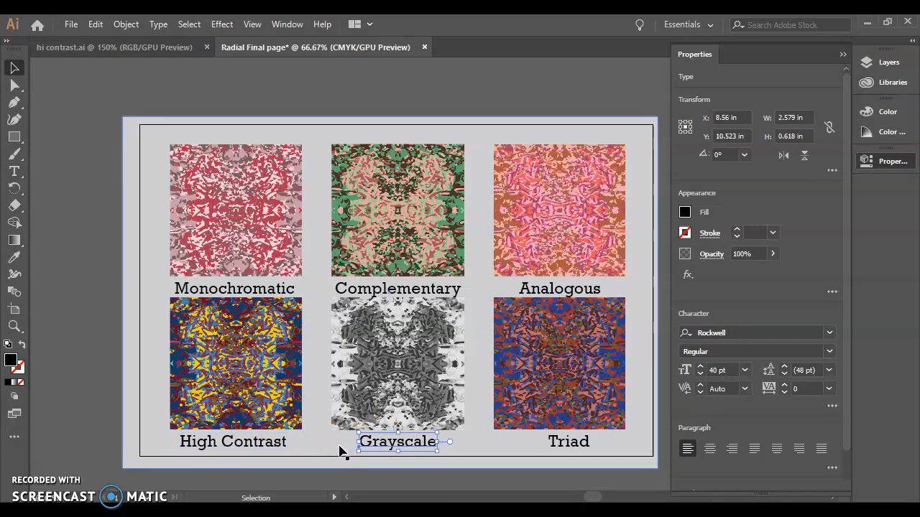
pyautogui.click(561, 447)
pyautogui.press('Left')
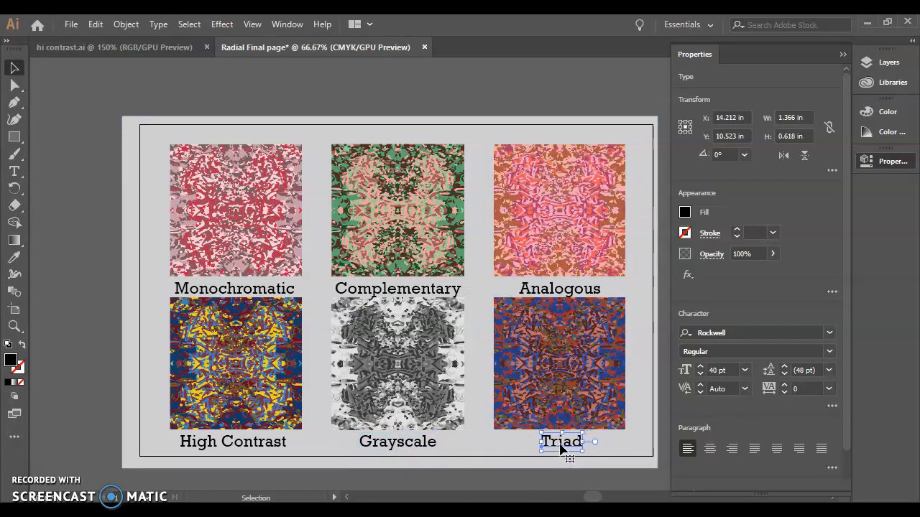
# Select all six labels and fill them with a dark blue sampled from the High Contrast design using the Eyedropper.
pyautogui.keyDown('shift'); pyautogui.click(399, 443); pyautogui.keyUp('shift')
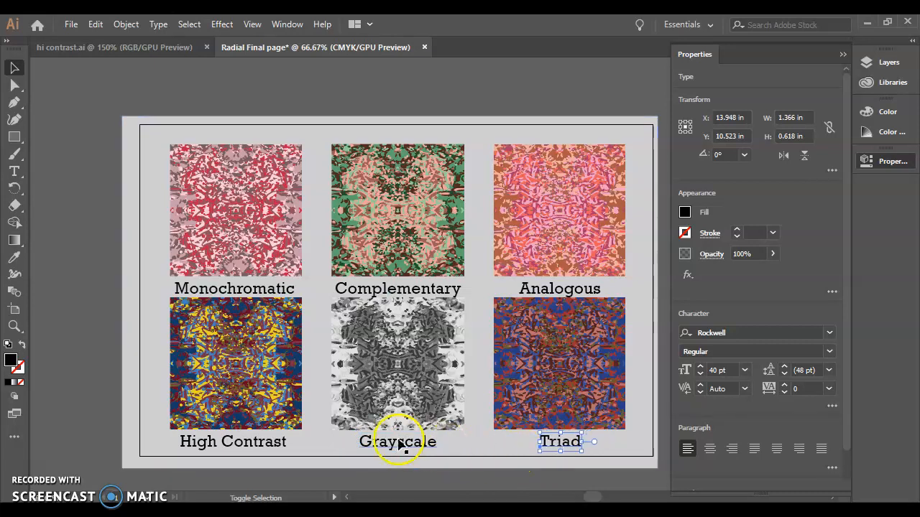
pyautogui.keyDown('shift'); pyautogui.click(286, 440); pyautogui.keyUp('shift')
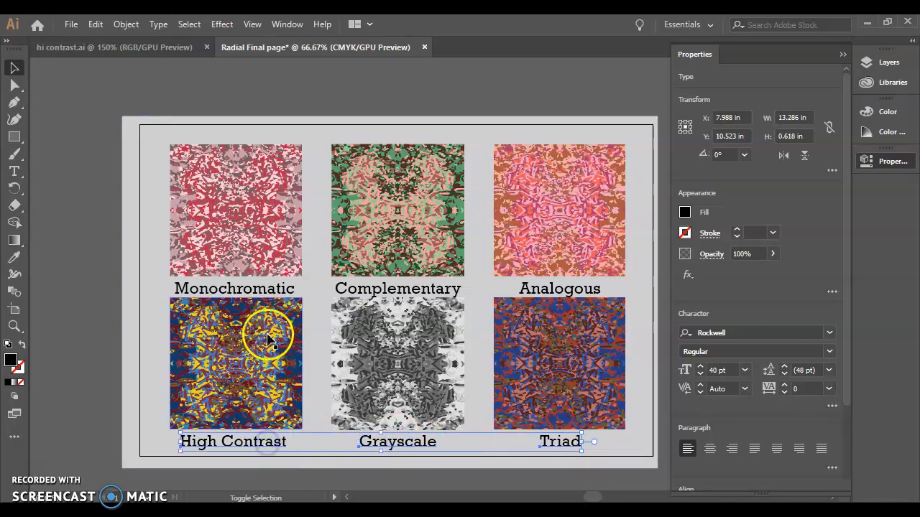
pyautogui.keyDown('shift'); pyautogui.click(310, 270); pyautogui.keyUp('shift')
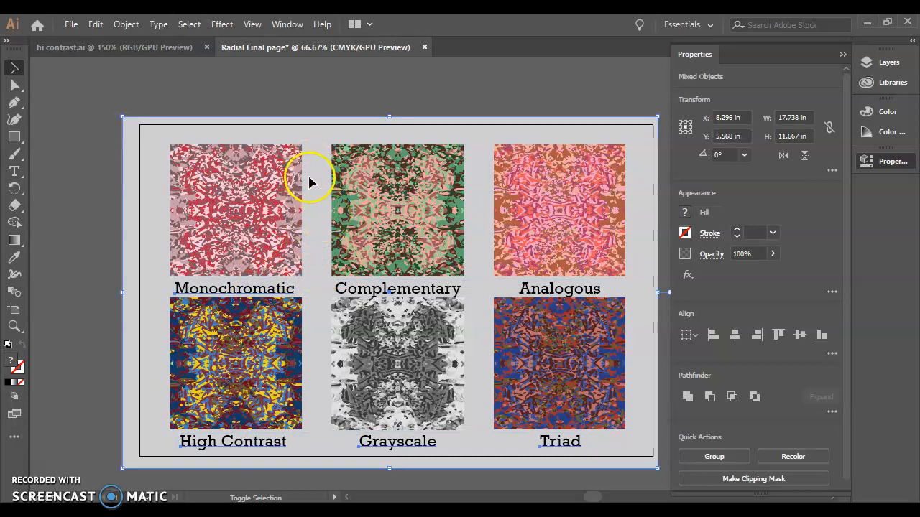
pyautogui.keyDown('shift'); pyautogui.click(318, 152); pyautogui.keyUp('shift')
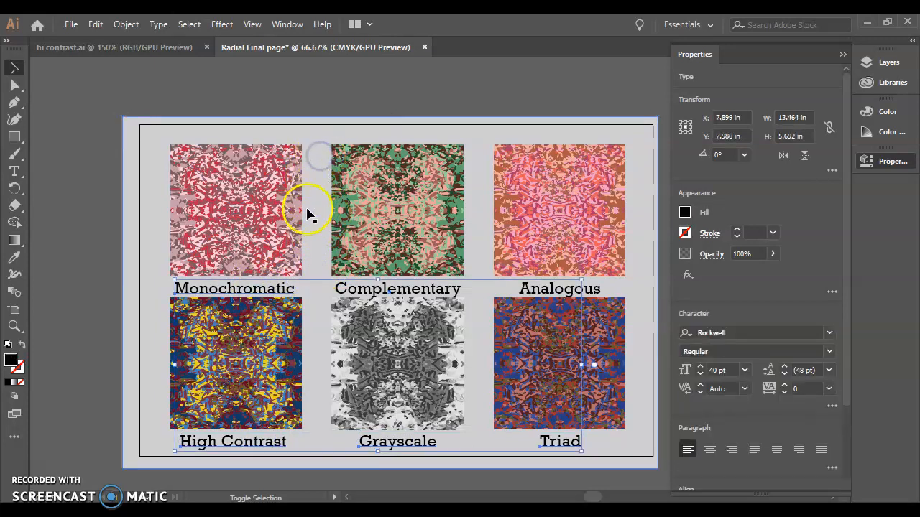
pyautogui.keyDown('shift'); pyautogui.click(538, 288); pyautogui.keyUp('shift')
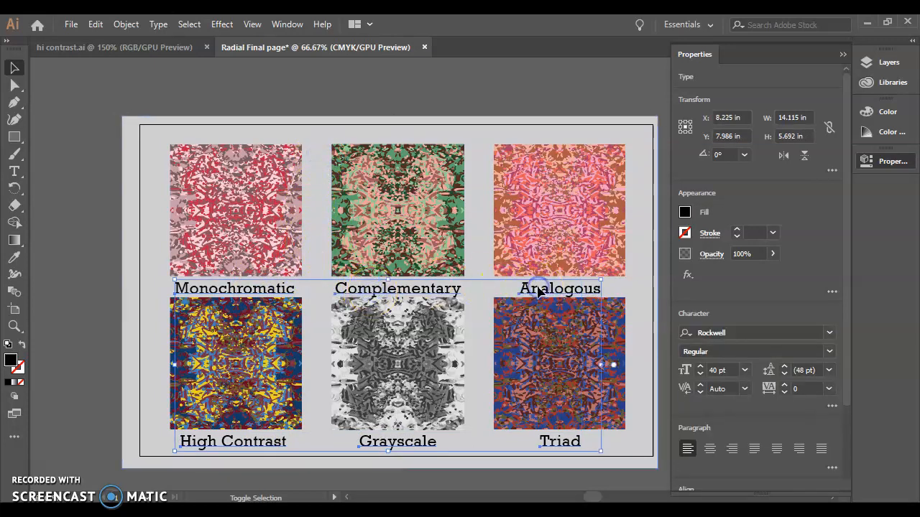
pyautogui.click(15, 257)
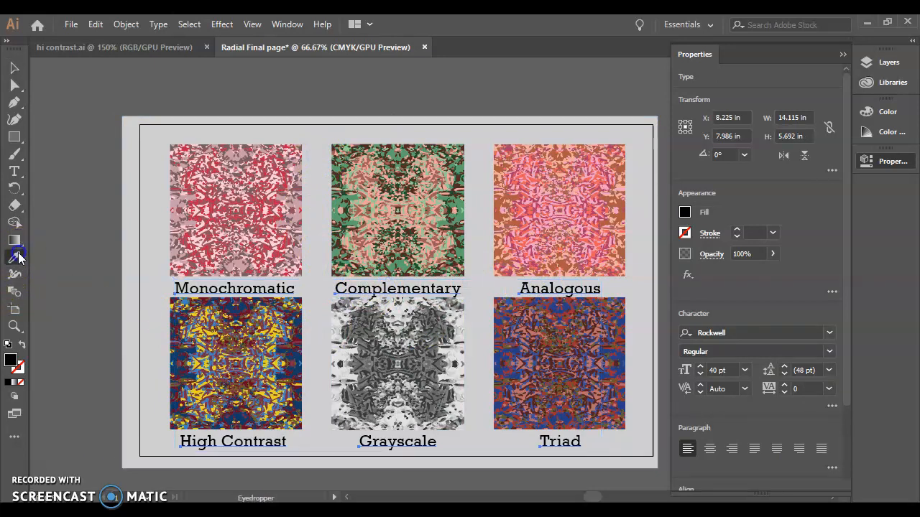
pyautogui.click(297, 356)
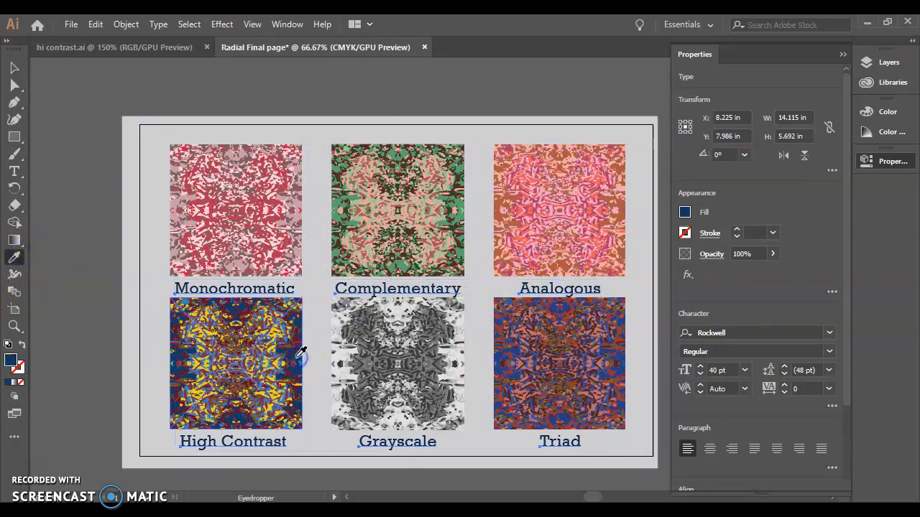
# Try label colors sampled from the Monochromatic and Complementary designs and a yellow from the High Contrast design.
pyautogui.click(263, 247)
pyautogui.click(369, 222)
pyautogui.click(363, 214)
pyautogui.click(354, 210)
pyautogui.click(278, 232)
pyautogui.click(266, 348)
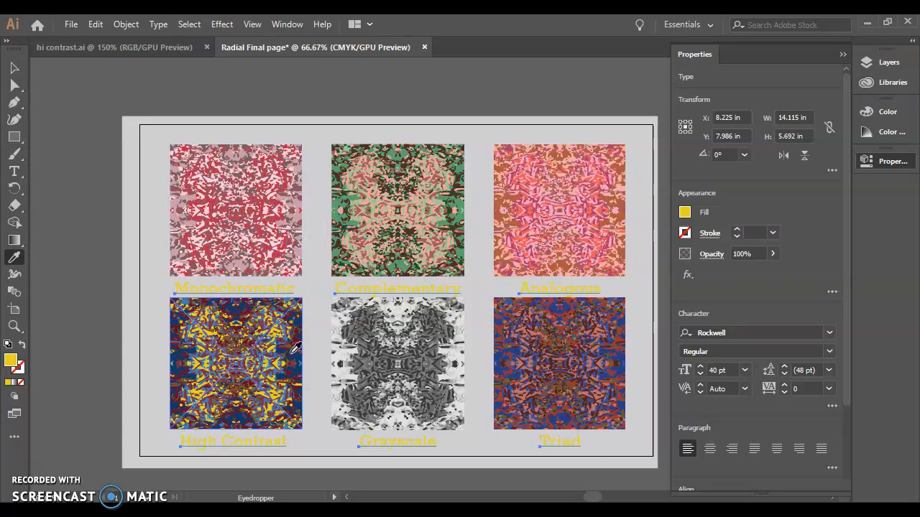
# Recolor the six labels with a dark blue sampled near the High Contrast design's right edge, and deselect them.
pyautogui.click(295, 349)
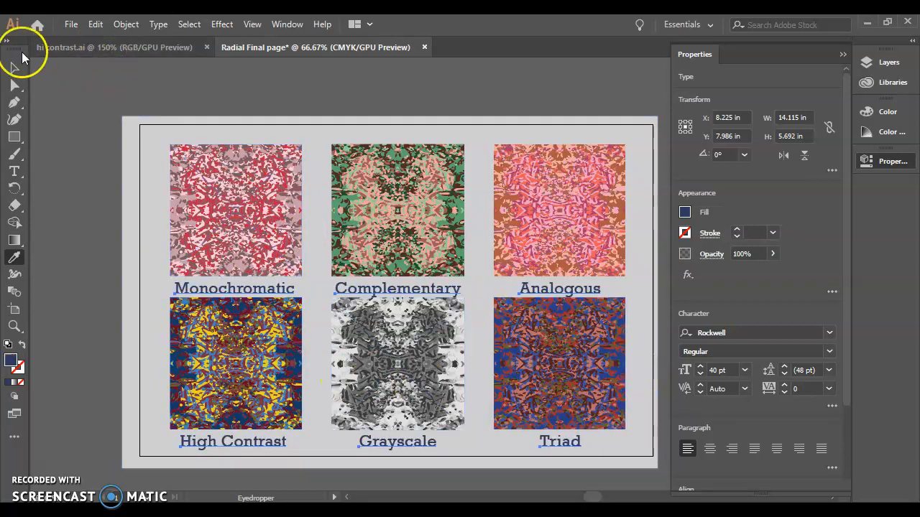
pyautogui.click(15, 67)
pyautogui.click(45, 103)
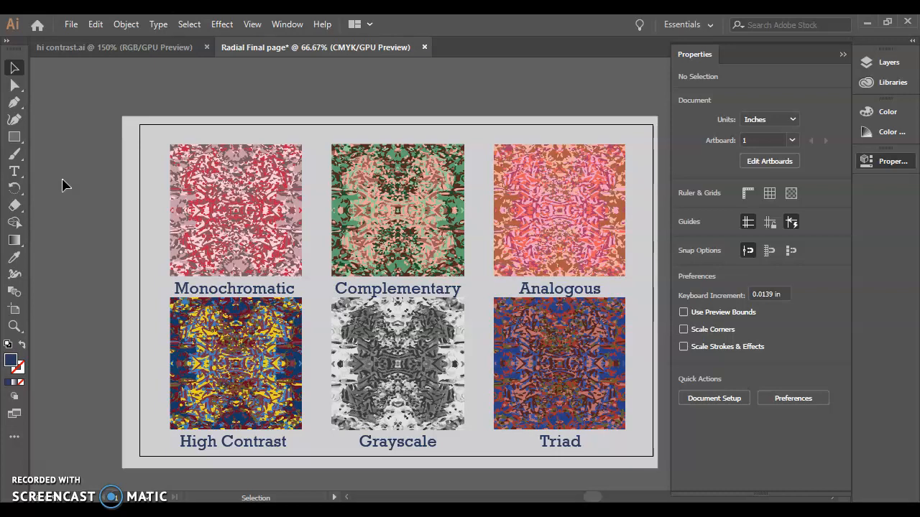
# Draw a dark blue bar about 17.9 x 0.7 in across the page between the rows and move it down to about Y 5.96 in.
pyautogui.click(14, 138)
pyautogui.moveTo(122, 277); pyautogui.dragTo(663, 299)
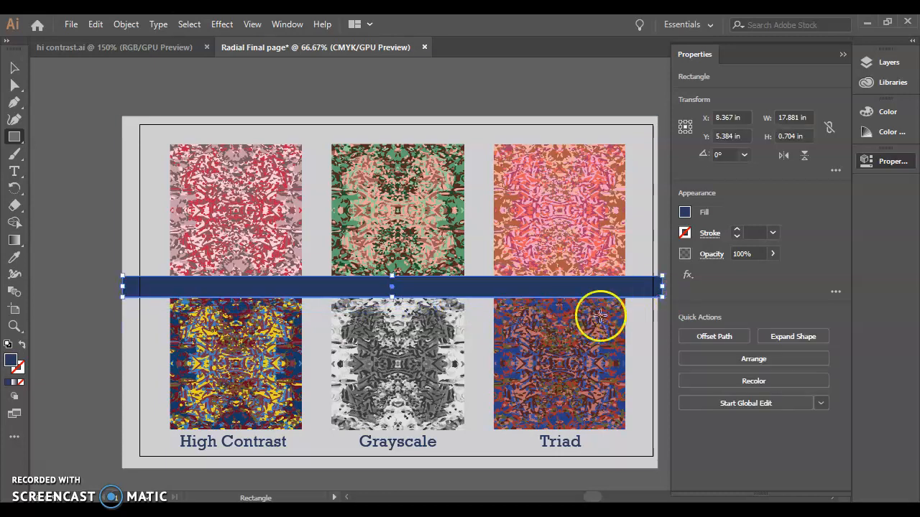
pyautogui.click(14, 68)
pyautogui.moveTo(258, 291); pyautogui.dragTo(258, 314)
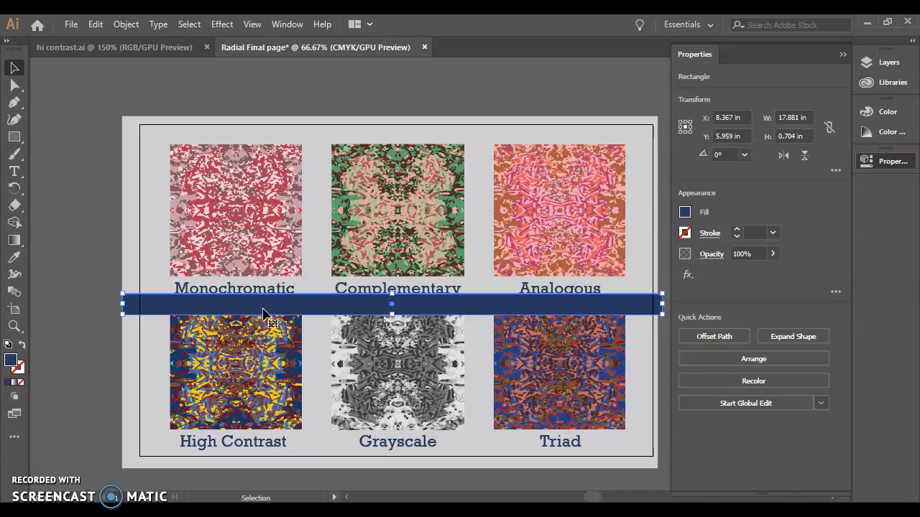
# Try sending the dark blue bar to the back of the page, and undo that arrangement.
pyautogui.rightClick(263, 310)
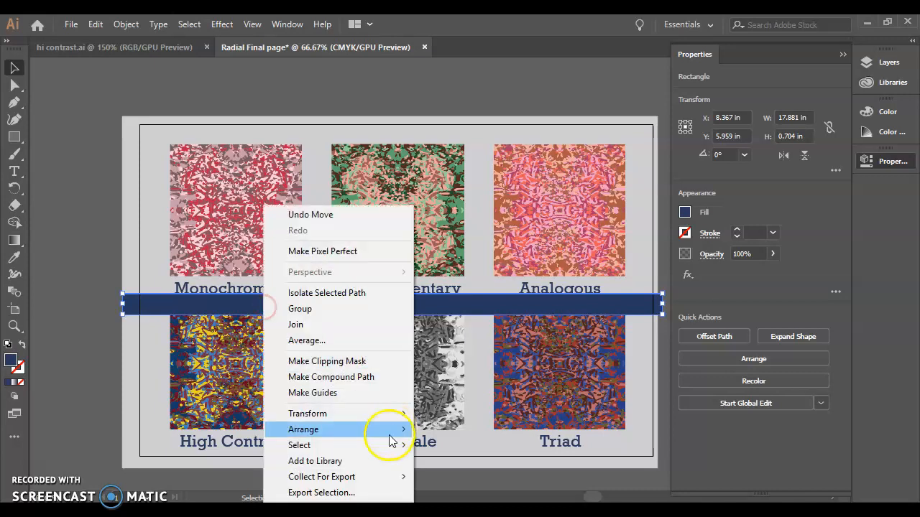
pyautogui.moveTo(399, 432)
pyautogui.click(453, 476)
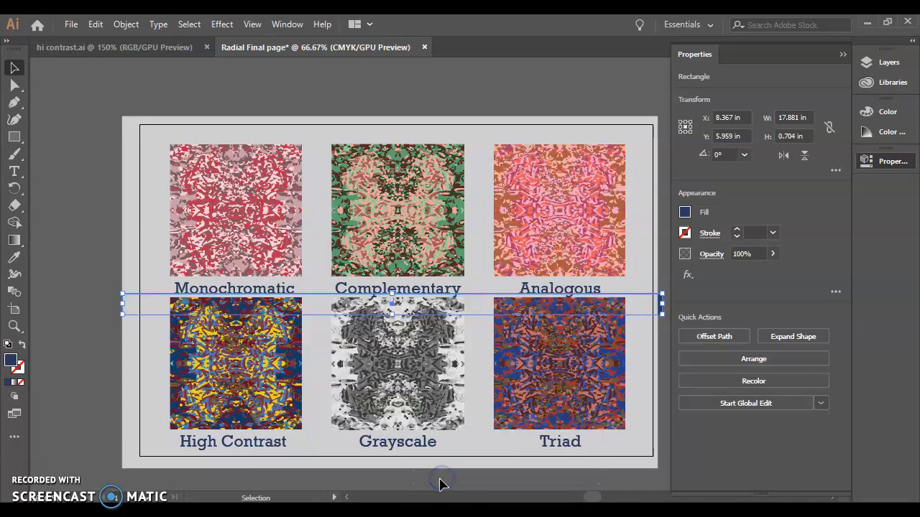
pyautogui.hotkey('ctrl', 'z')
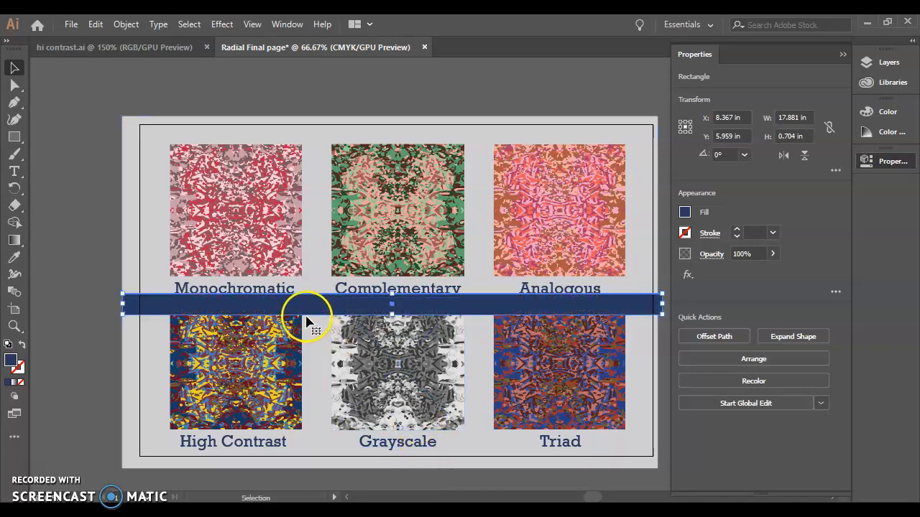
# Bring the Monochromatic, Complementary and Analogous labels to the front and recolor them with the page background's light gray.
pyautogui.click(263, 291)
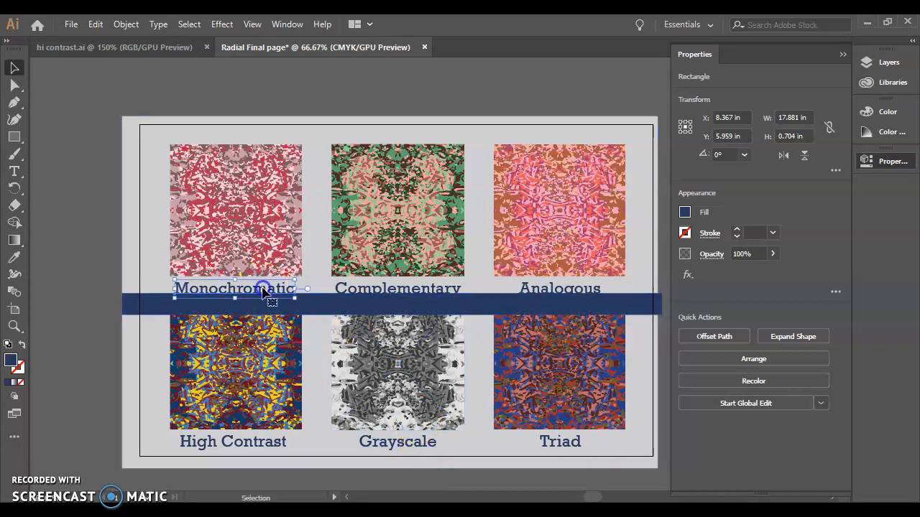
pyautogui.keyDown('shift'); pyautogui.click(367, 290); pyautogui.keyUp('shift')
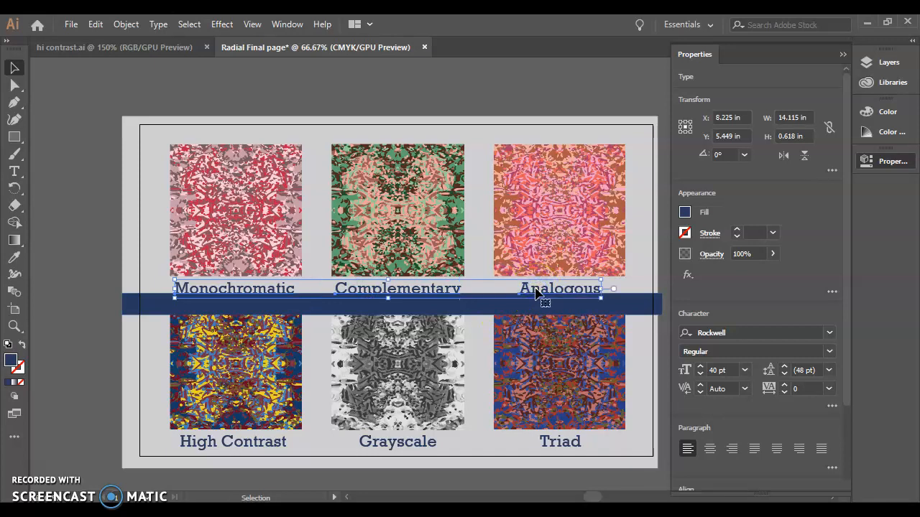
pyautogui.rightClick(535, 290)
pyautogui.moveTo(575, 430)
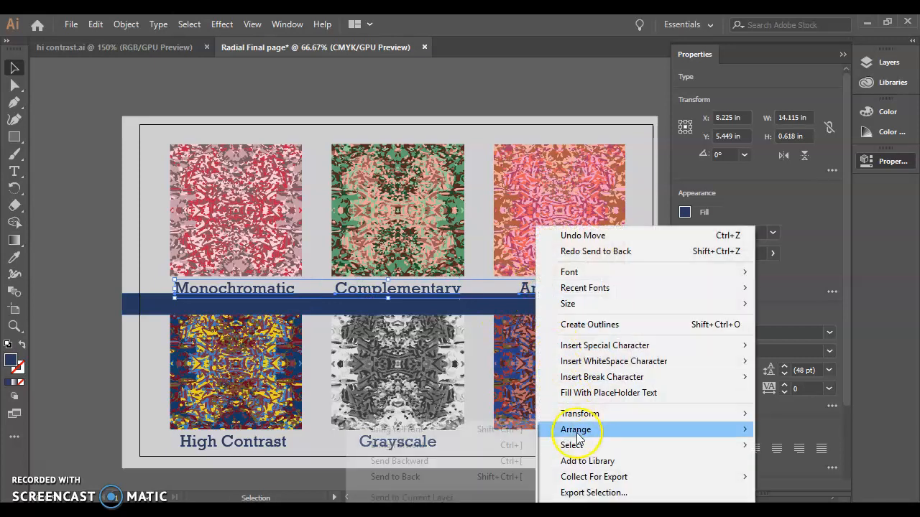
pyautogui.click(524, 431)
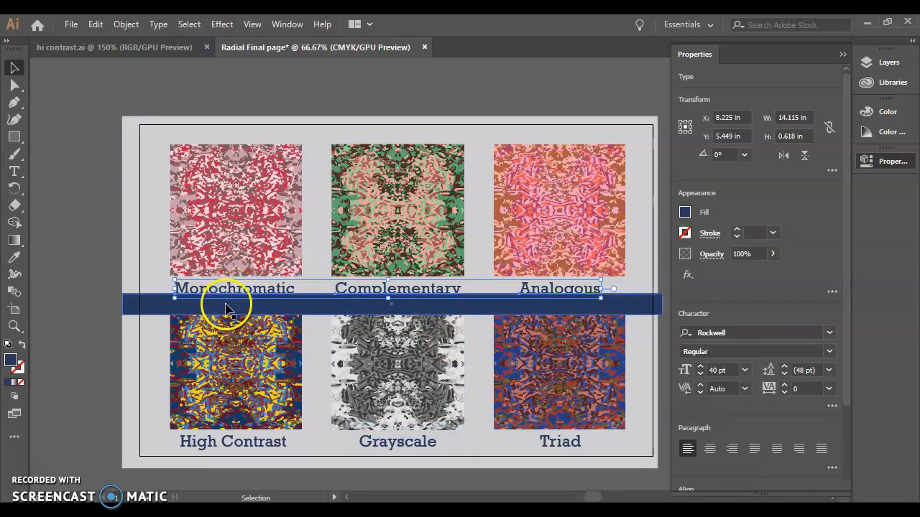
pyautogui.click(16, 259)
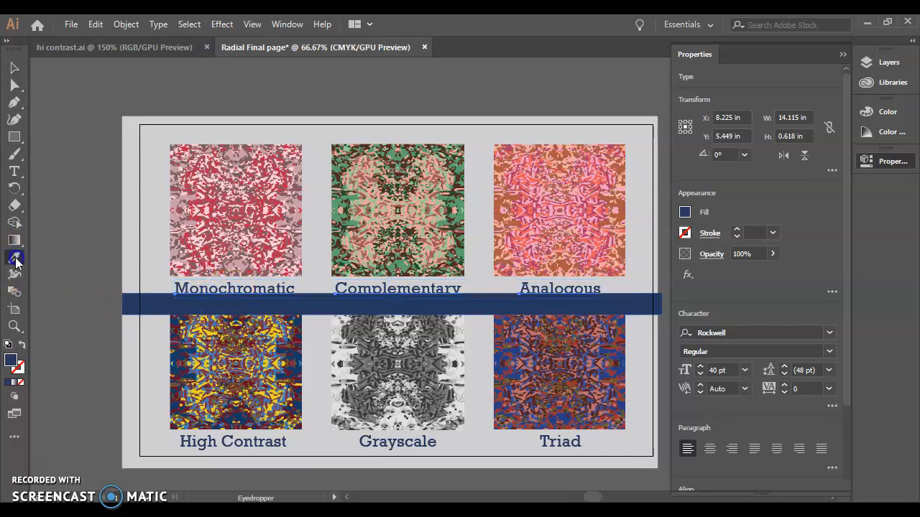
pyautogui.click(154, 259)
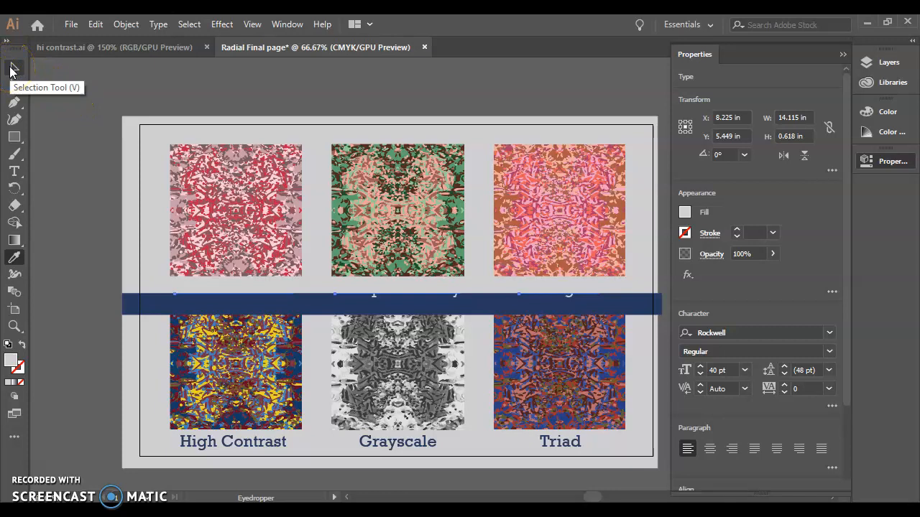
# Move the dark blue bar up behind the upper row's labels to about Y 5.43 in, and deselect it.
pyautogui.click(14, 70)
pyautogui.click(160, 308)
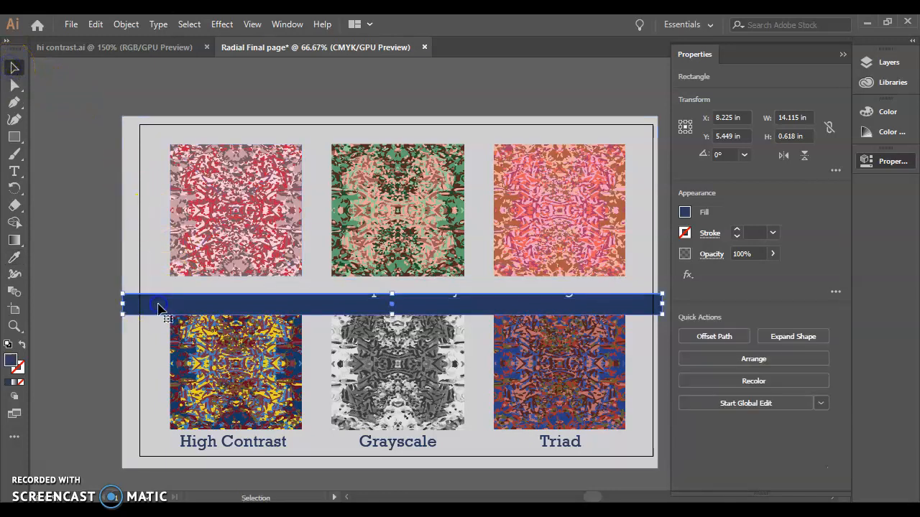
pyautogui.press('Up')
pyautogui.press('Up')
pyautogui.press('Up')
pyautogui.press('Up')
pyautogui.press('Up')
pyautogui.press('Up')
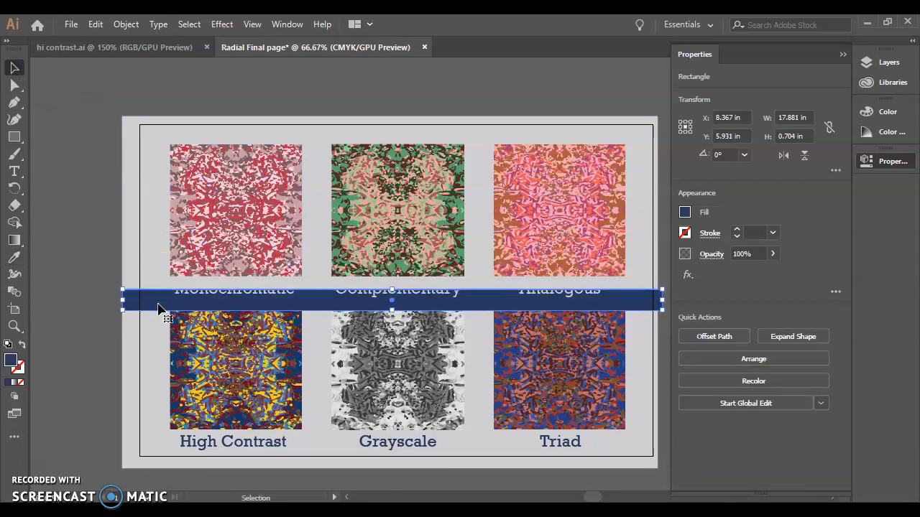
pyautogui.press('Up')
pyautogui.press('Up')
pyautogui.press('Up')
pyautogui.press('Up')
pyautogui.press('Up')
pyautogui.press('Up')
pyautogui.press('Up')
pyautogui.press('Up')
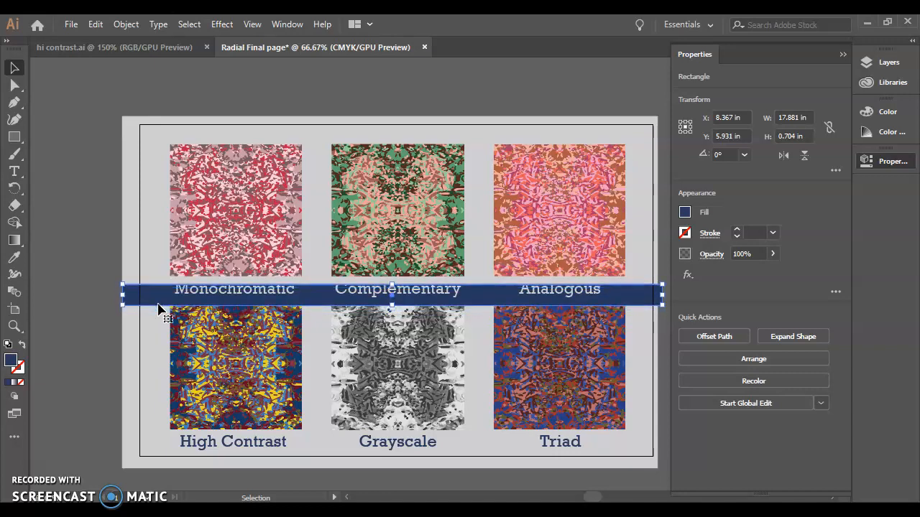
pyautogui.press('Up')
pyautogui.press('Up')
pyautogui.press('Up')
pyautogui.press('Up')
pyautogui.press('Up')
pyautogui.press('Up')
pyautogui.press('Up')
pyautogui.press('Up')
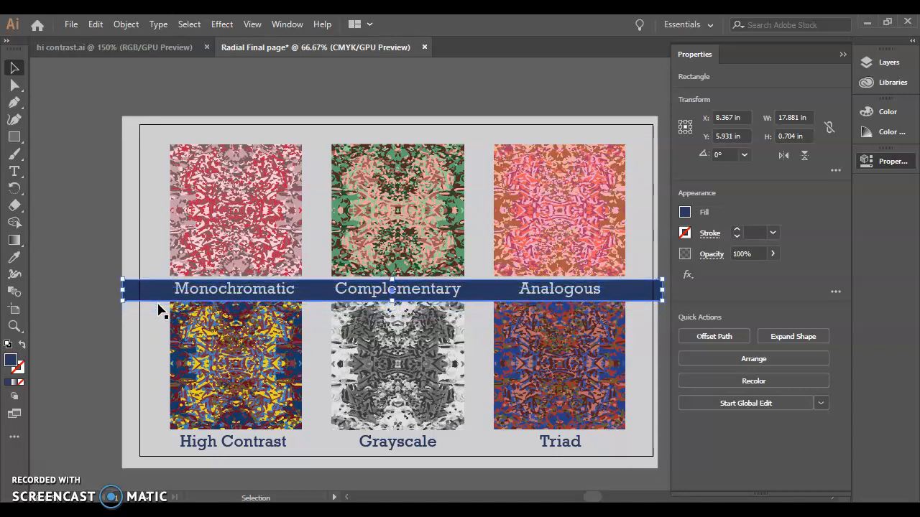
pyautogui.press('Up')
pyautogui.press('Up')
pyautogui.press('Up')
pyautogui.press('Up')
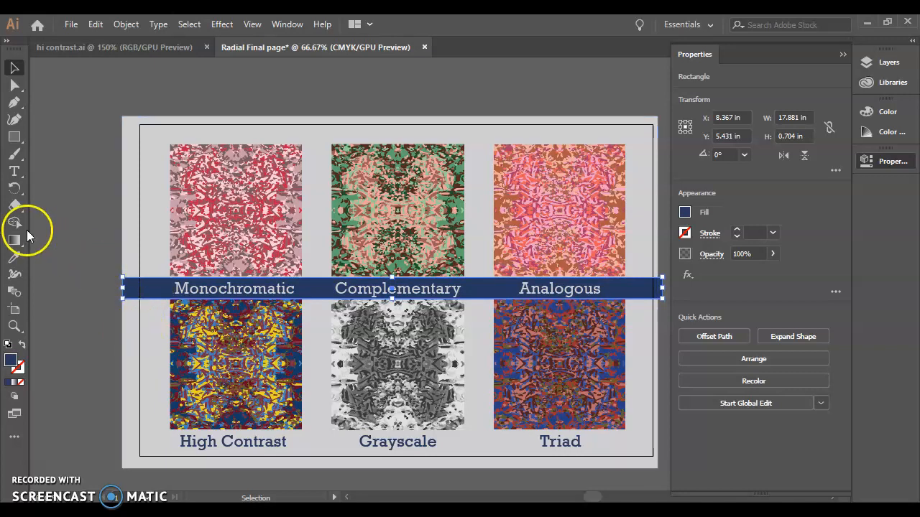
pyautogui.click(52, 363)
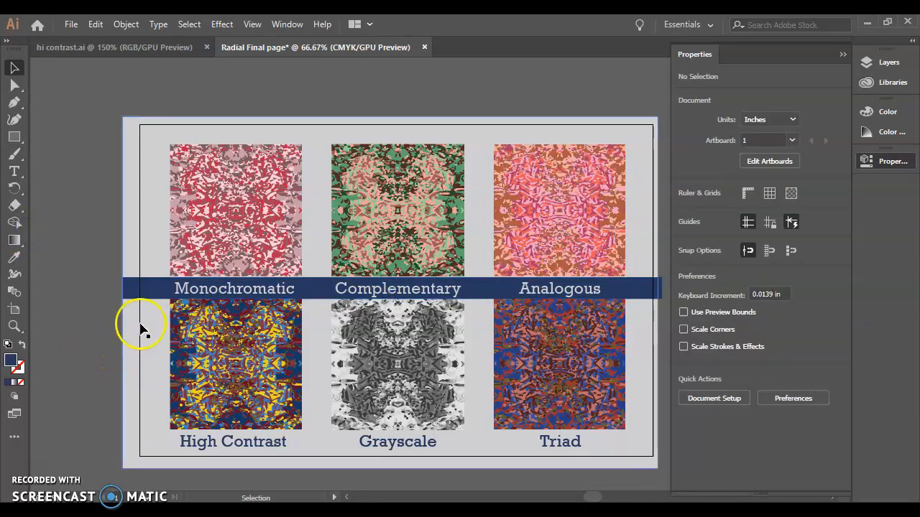
# Duplicate the dark blue bar at the lower row and shift the copy down until the lower labels can be selected.
pyautogui.moveTo(158, 289); pyautogui.dragTo(151, 444)
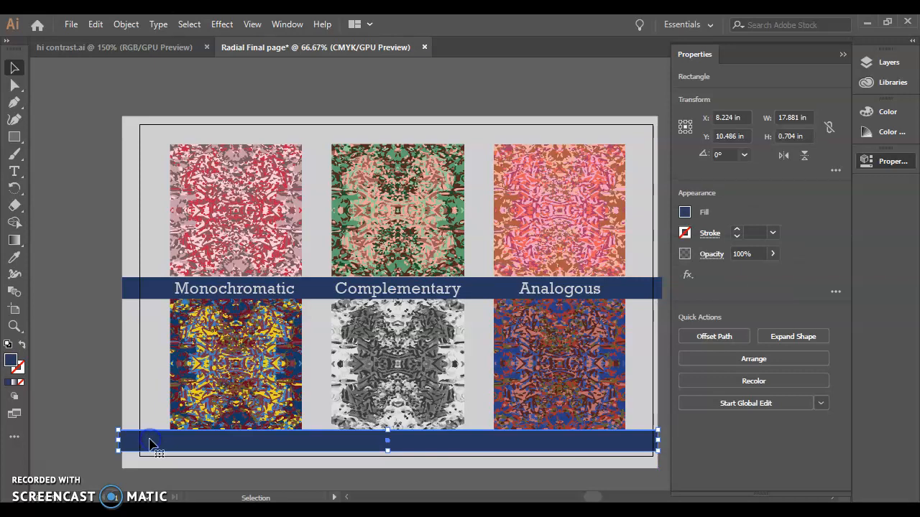
pyautogui.moveTo(211, 438); pyautogui.dragTo(212, 456)
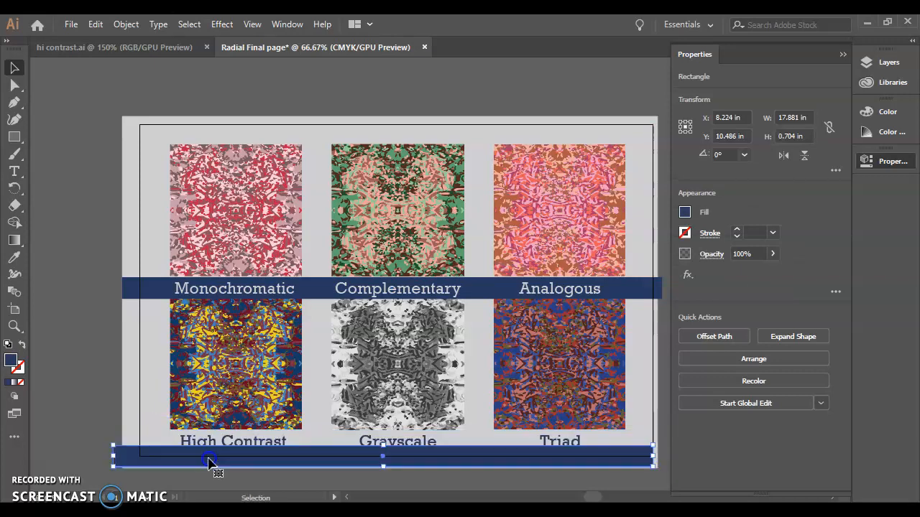
# Bring the High Contrast, Grayscale and Triad labels to the front and recolor them with the background's light gray.
pyautogui.click(228, 441)
pyautogui.keyDown('shift'); pyautogui.click(388, 443); pyautogui.keyUp('shift')
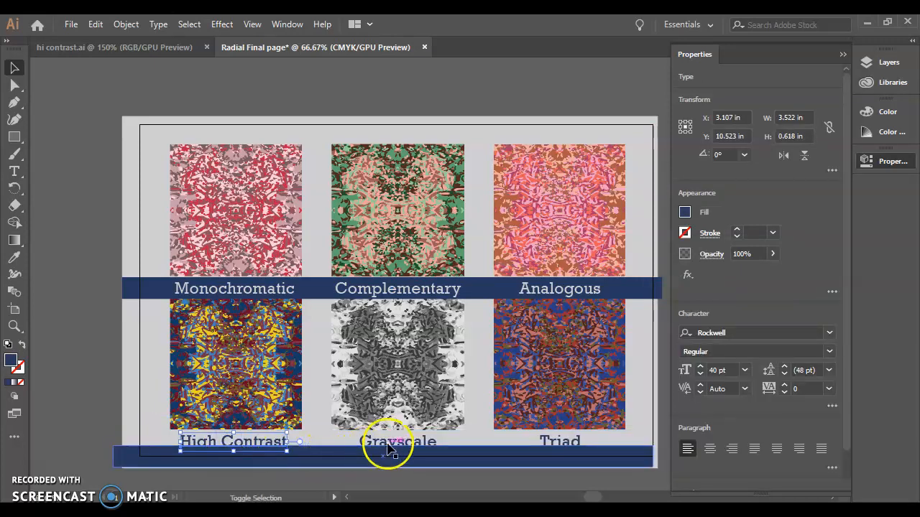
pyautogui.keyDown('shift'); pyautogui.click(564, 445); pyautogui.keyUp('shift')
pyautogui.rightClick(564, 445)
pyautogui.moveTo(602, 369)
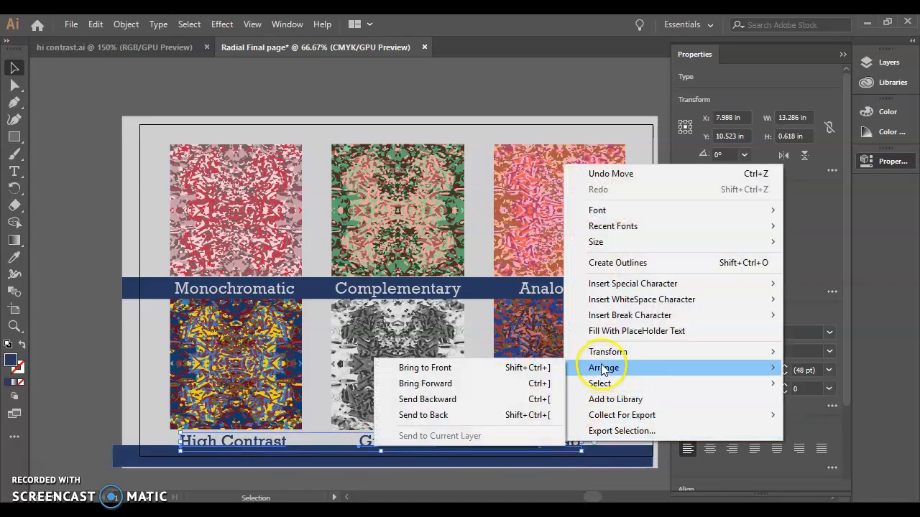
pyautogui.click(529, 365)
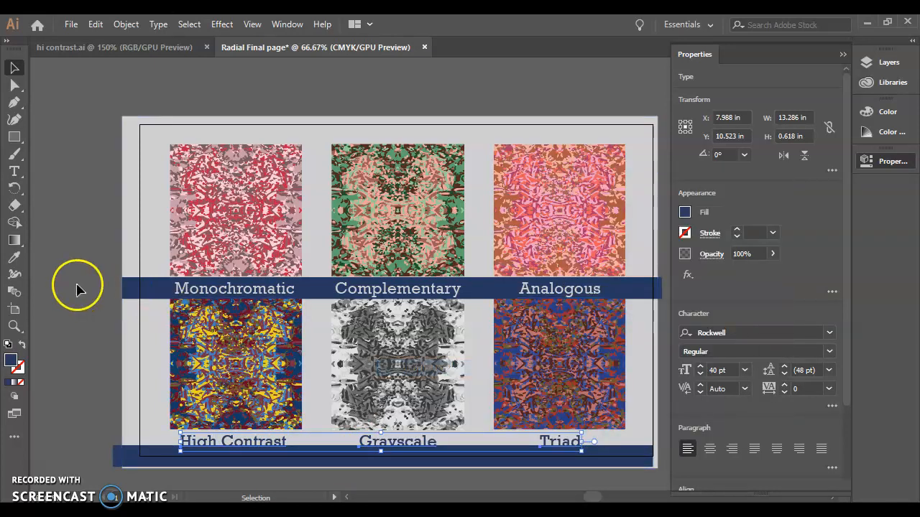
pyautogui.click(15, 257)
pyautogui.click(152, 352)
# Move the lower dark blue bar up behind the High Contrast, Grayscale and Triad labels, and deselect it.
pyautogui.click(14, 67)
pyautogui.moveTo(160, 464)
pyautogui.mouseDown()
pyautogui.moveTo(160, 442)
pyautogui.moveTo(161, 453)
pyautogui.mouseUp()
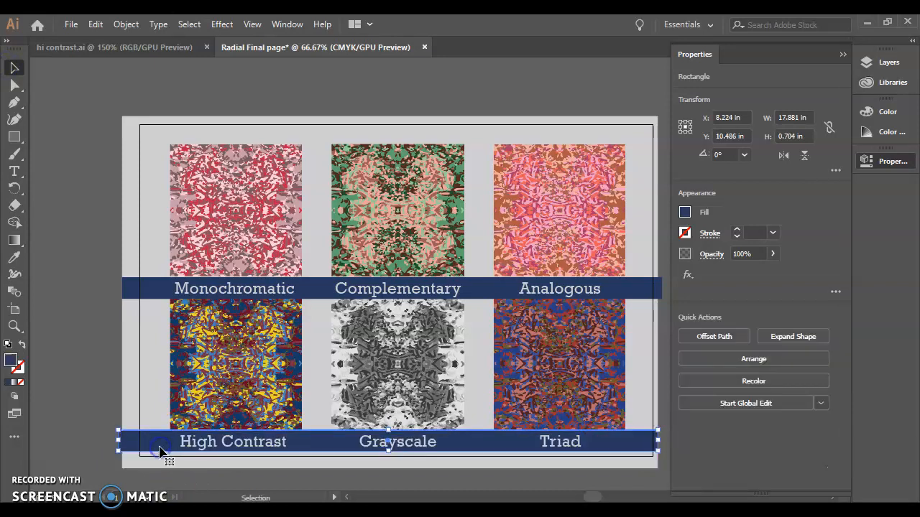
pyautogui.click(93, 379)
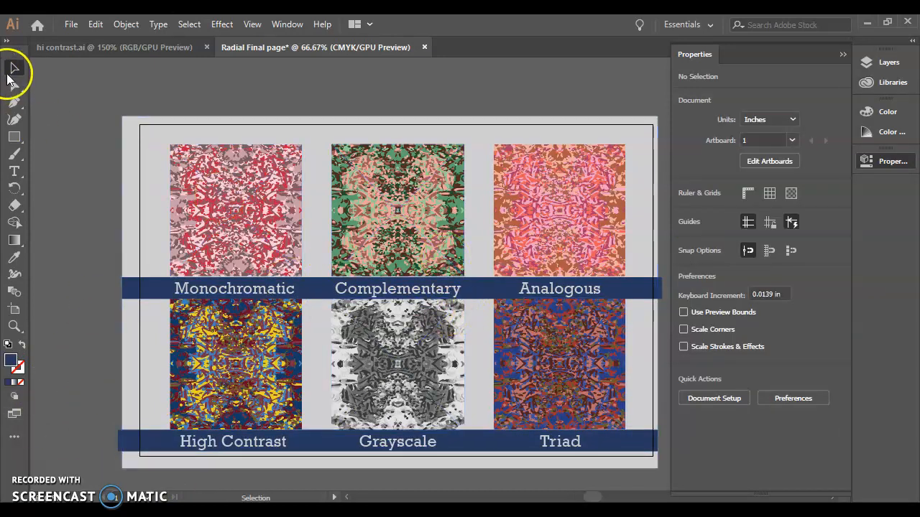
# Draw a dark blue square about 4.9 x 4.9 in over the Monochromatic design and move it partly aside.
pyautogui.click(14, 137)
pyautogui.moveTo(162, 137); pyautogui.dragTo(310, 284)
pyautogui.click(14, 68)
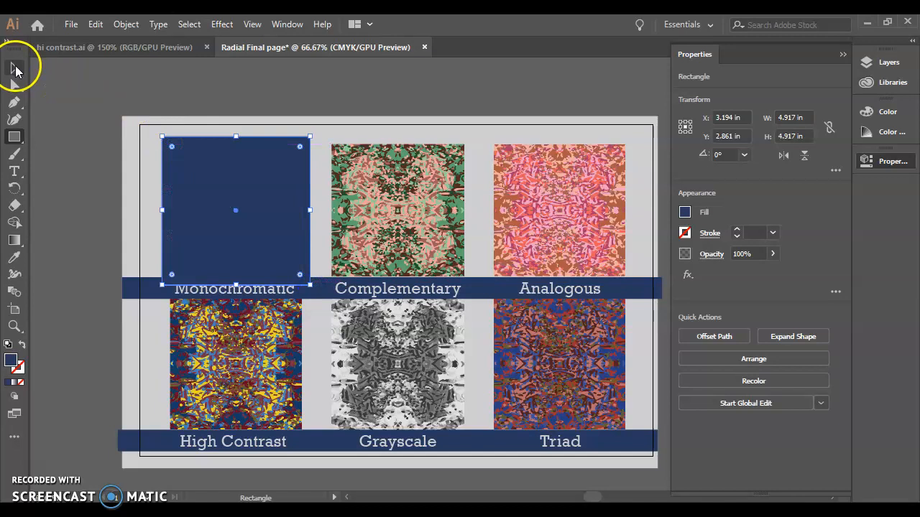
pyautogui.moveTo(277, 223); pyautogui.dragTo(210, 220)
# Bring the Monochromatic design to the front and center the dark blue square behind it as a frame.
pyautogui.click(295, 215)
pyautogui.rightClick(290, 224)
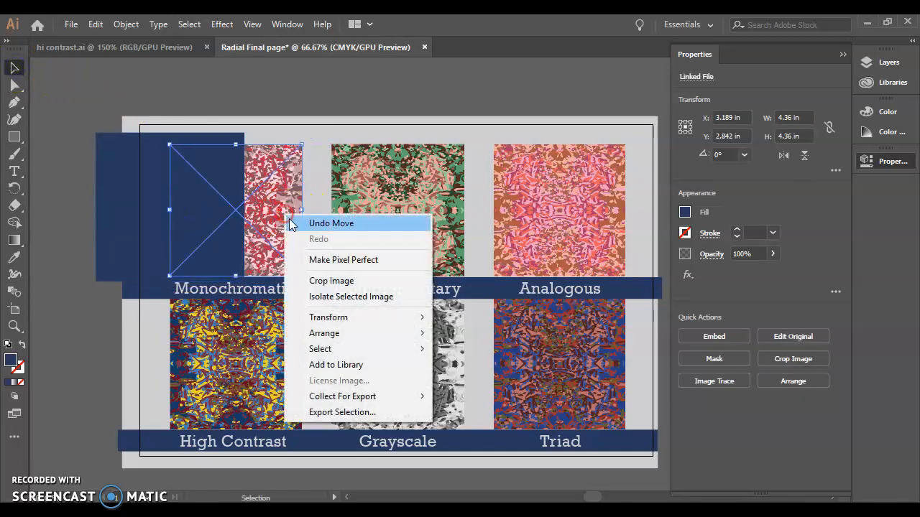
pyautogui.moveTo(373, 332)
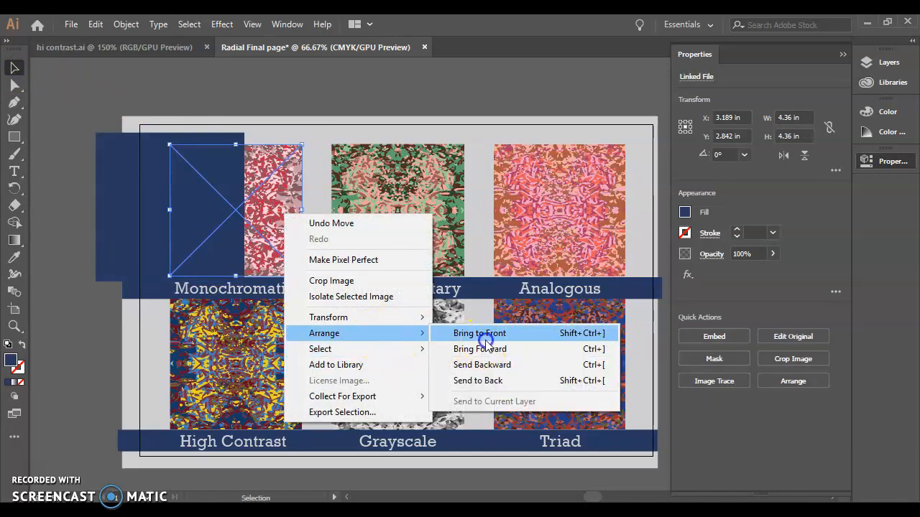
pyautogui.click(486, 337)
pyautogui.moveTo(104, 240); pyautogui.dragTo(170, 239)
pyautogui.click(76, 281)
# Bring the Monochromatic label to the front of the frame, and deselect it.
pyautogui.click(222, 291)
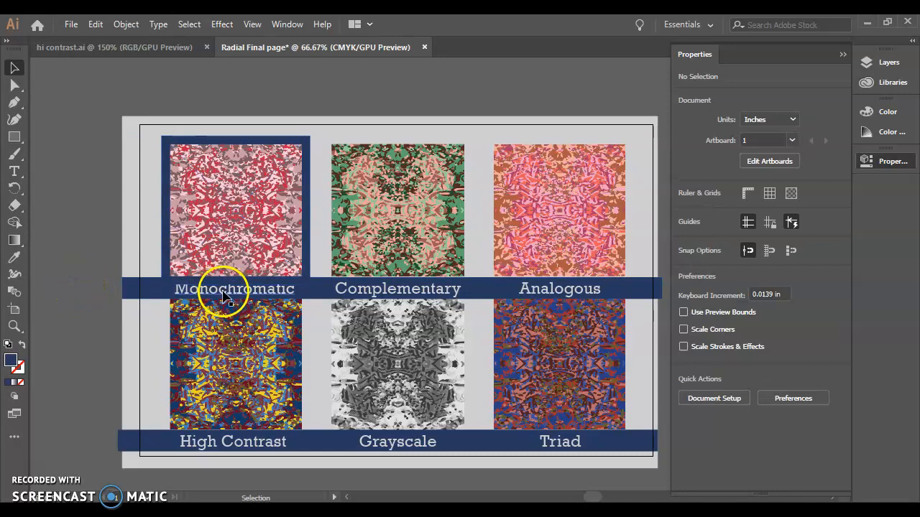
pyautogui.rightClick(224, 293)
pyautogui.moveTo(435, 429)
pyautogui.click(465, 429)
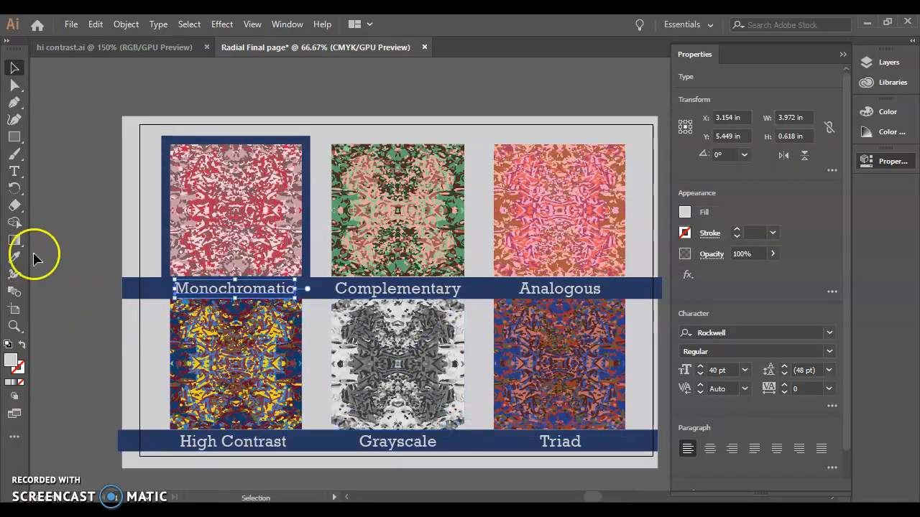
pyautogui.click(68, 251)
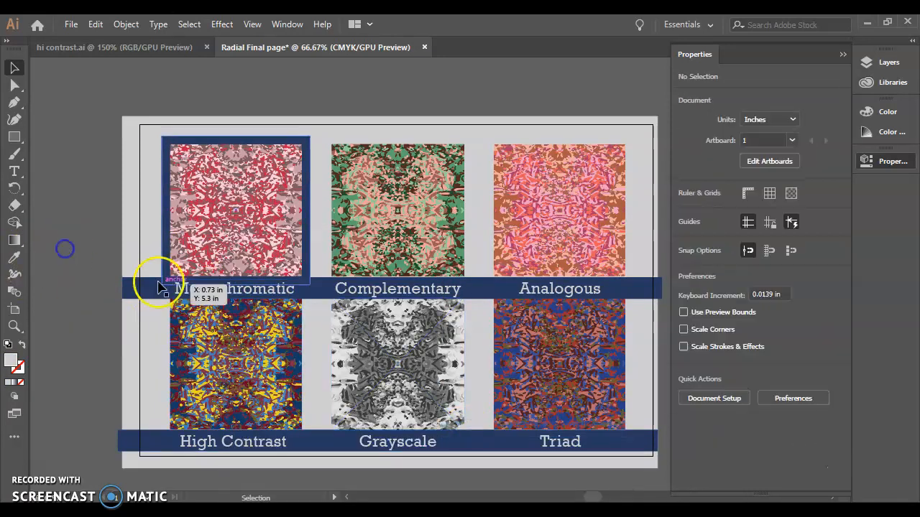
# Try recoloring the frame square with a dusty rose sampled from the Monochromatic design.
pyautogui.click(306, 216)
pyautogui.click(14, 257)
pyautogui.click(179, 210)
pyautogui.click(241, 216)
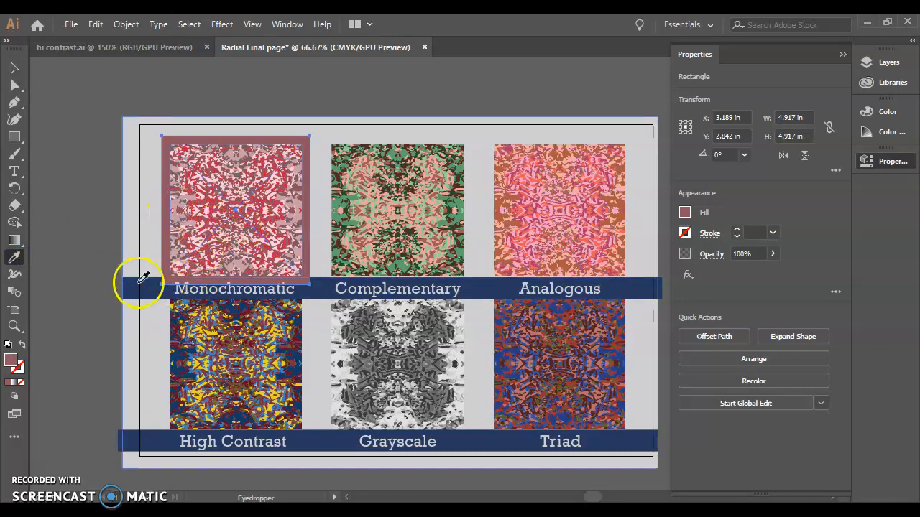
pyautogui.click(13, 69)
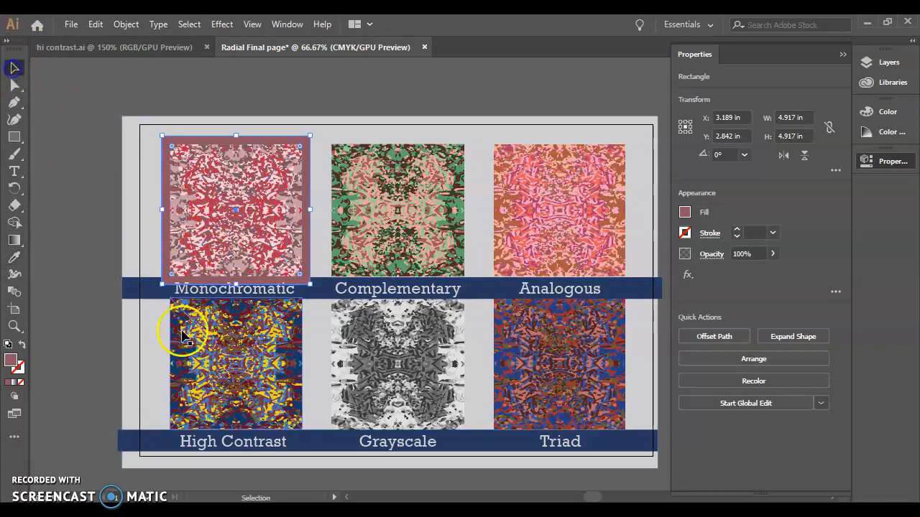
# Remove the frame square around the Monochromatic design and nudge the upper dark blue bar to about Y 5.42 in.
pyautogui.click(147, 294)
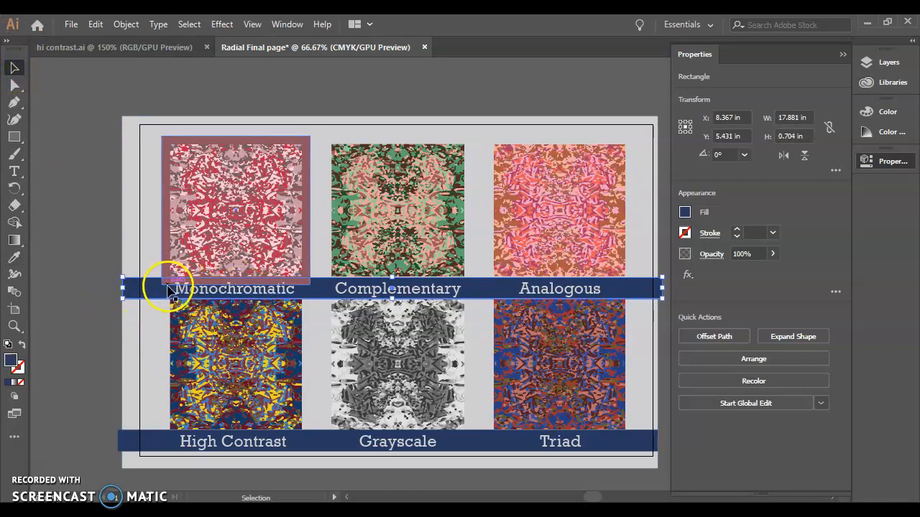
pyautogui.click(165, 248)
pyautogui.click(151, 232)
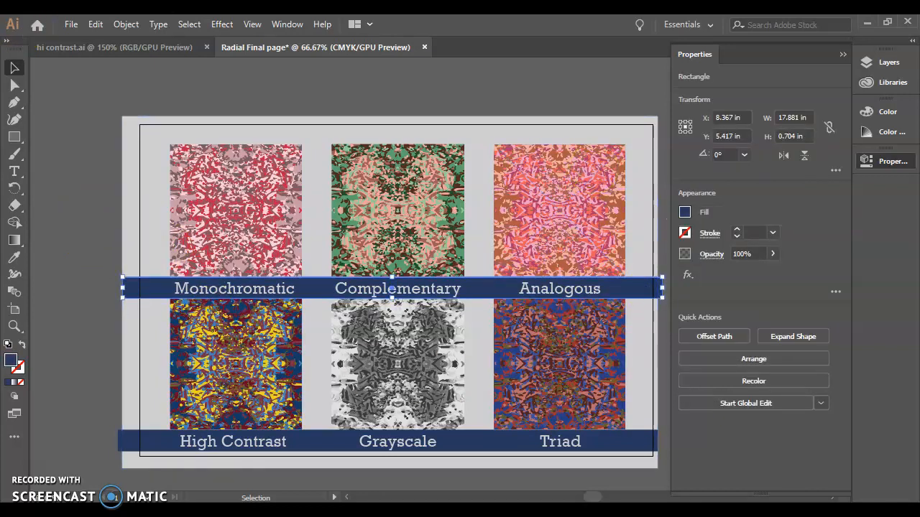
# Save the page as Radial Final page in Adobe Illustrator format in the RADIAL 4 folder, with Illustrator CC compatibility.
pyautogui.click(71, 24)
pyautogui.click(97, 153)
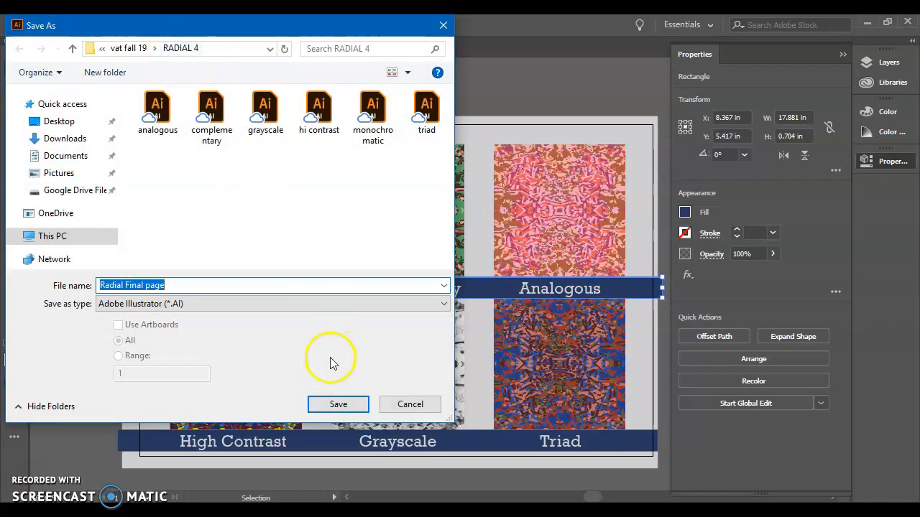
pyautogui.click(337, 411)
pyautogui.click(523, 466)
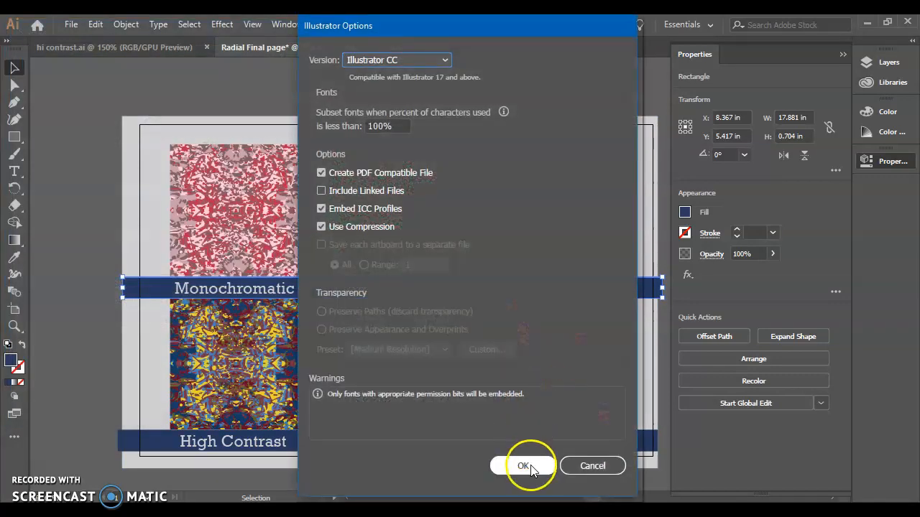
pyautogui.click(65, 279)
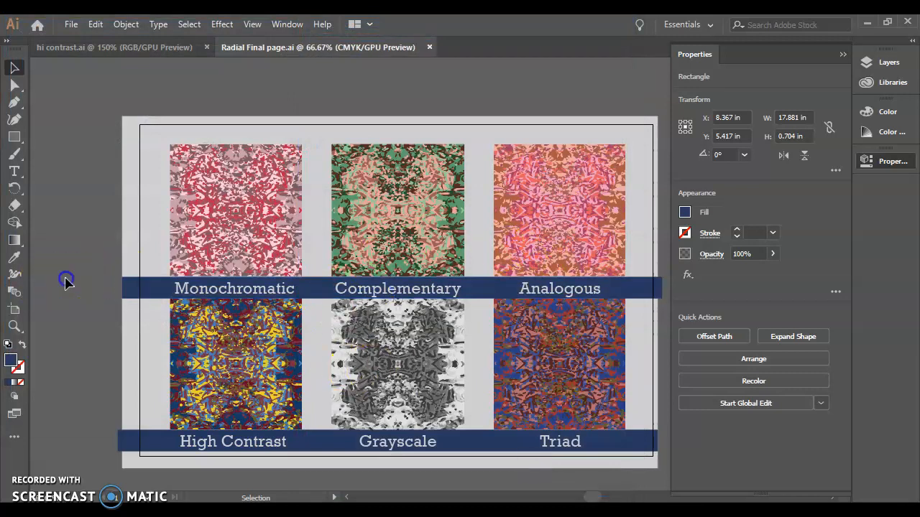